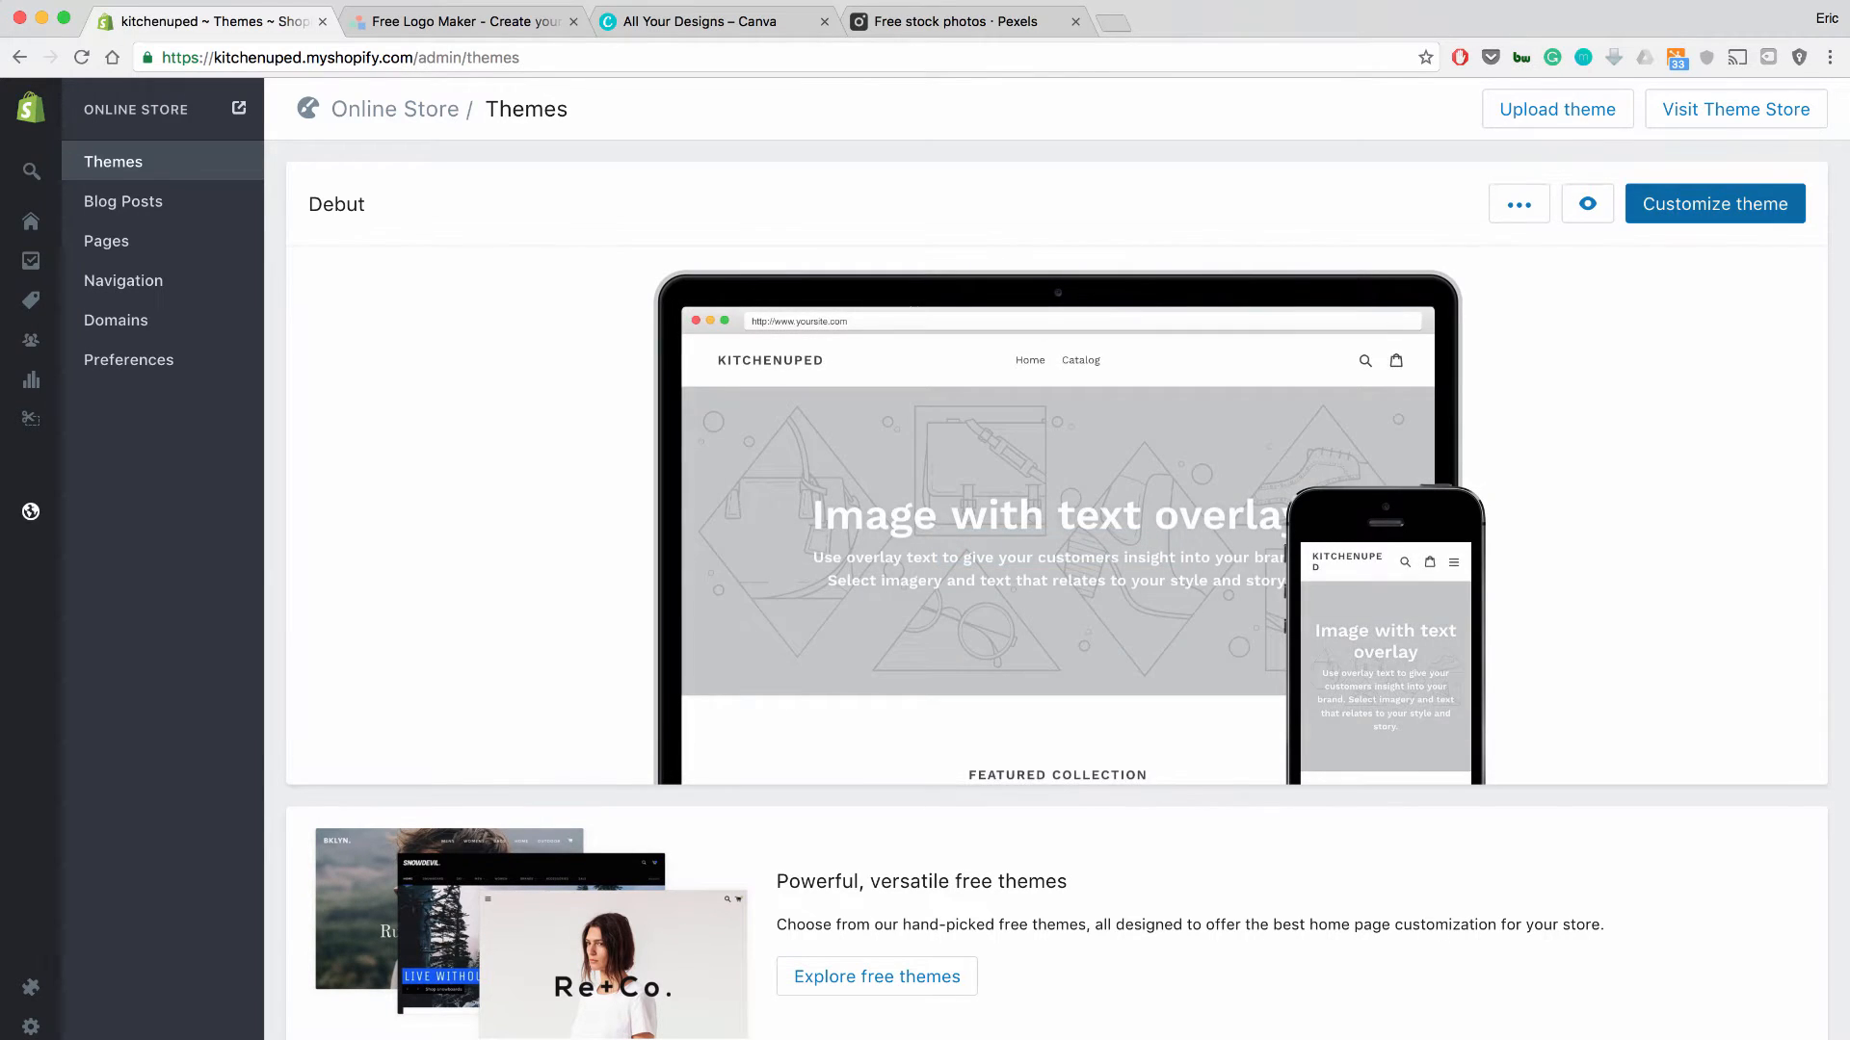
# Open the Debut theme for customizing and scroll through the homepage preview.
pyautogui.click(1715, 205)
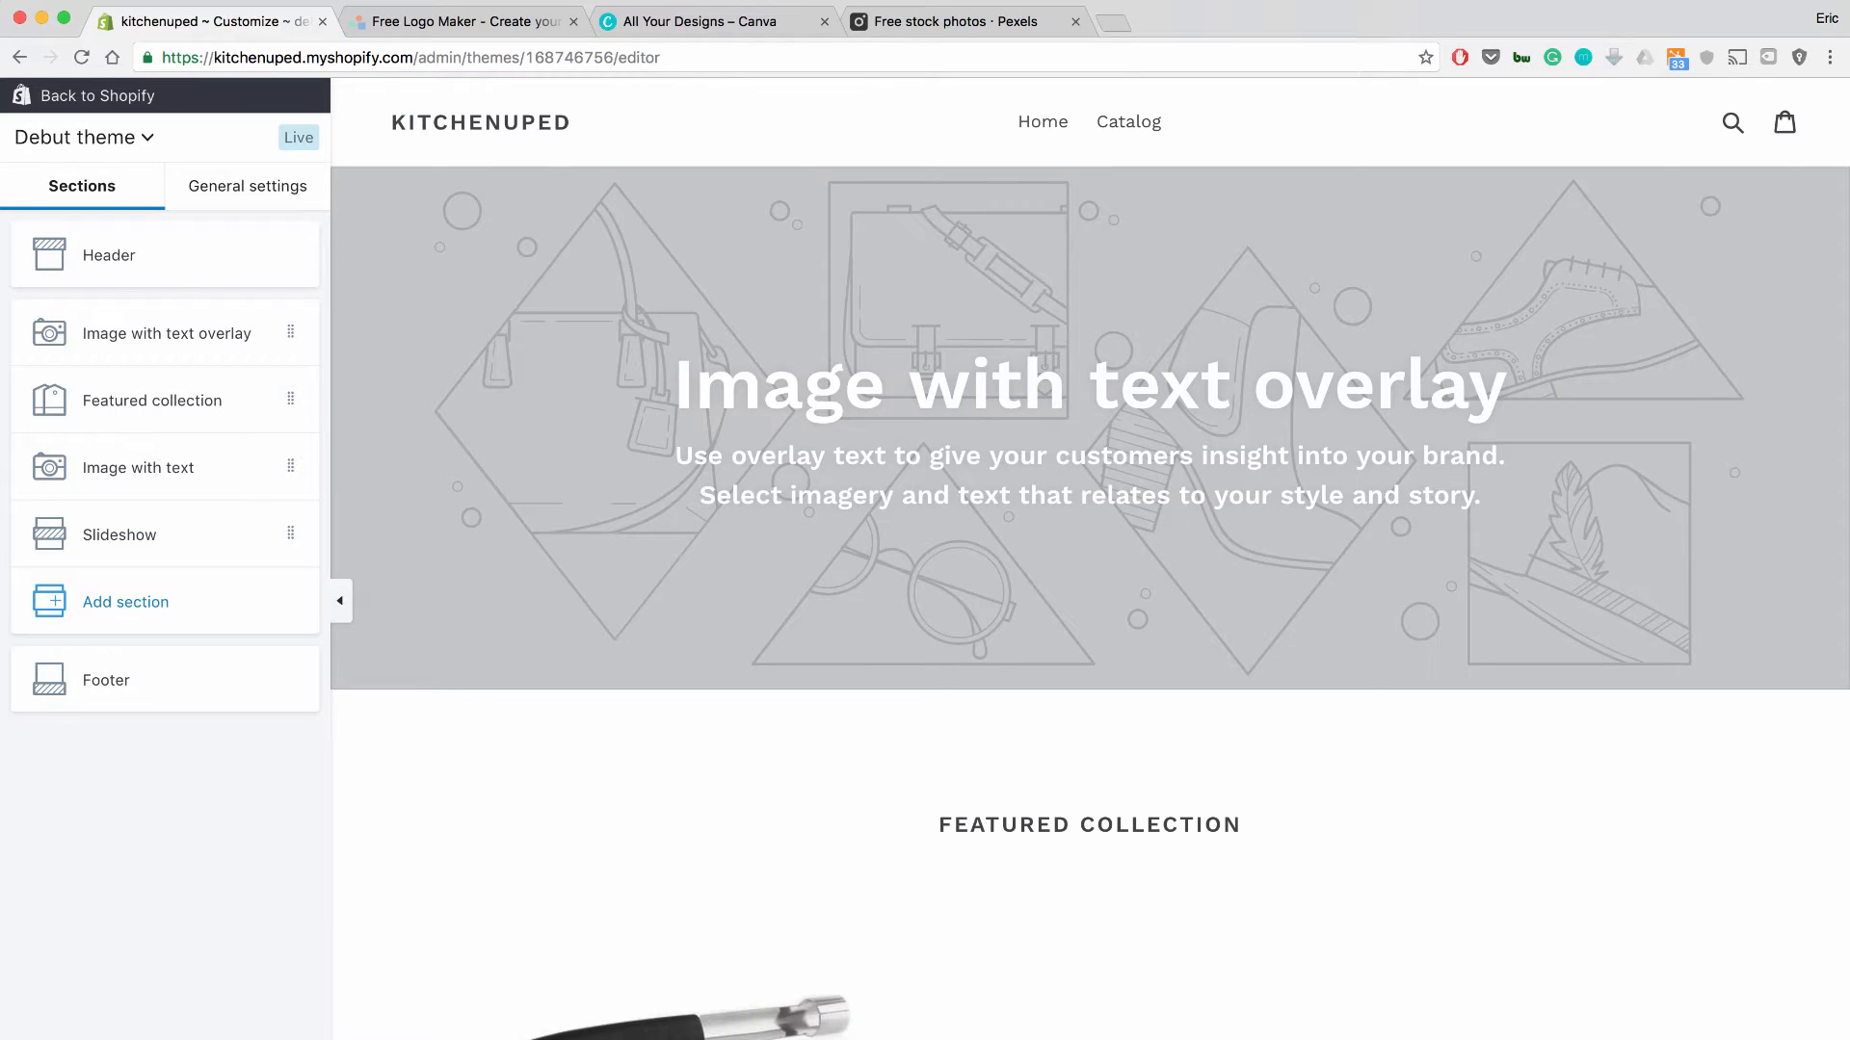
pyautogui.scroll(-10, 1089, 559)
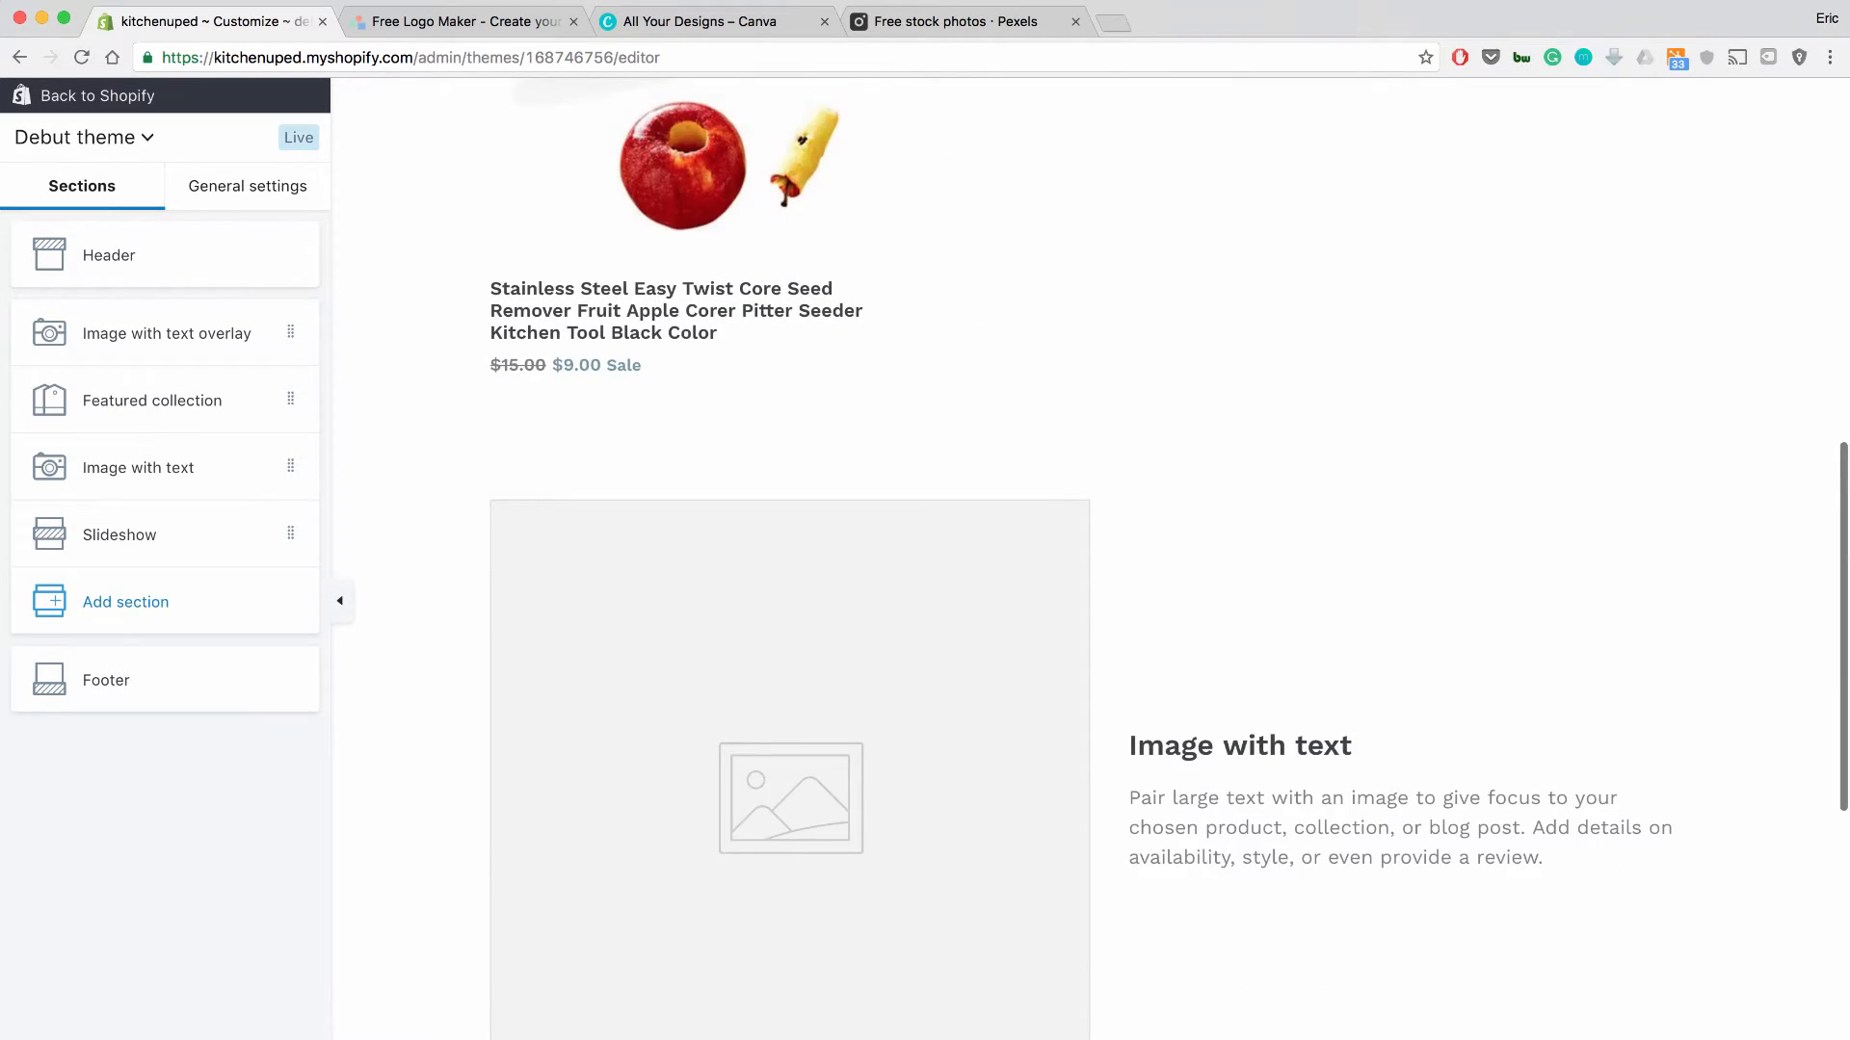
pyautogui.scroll(-9, 1090, 558)
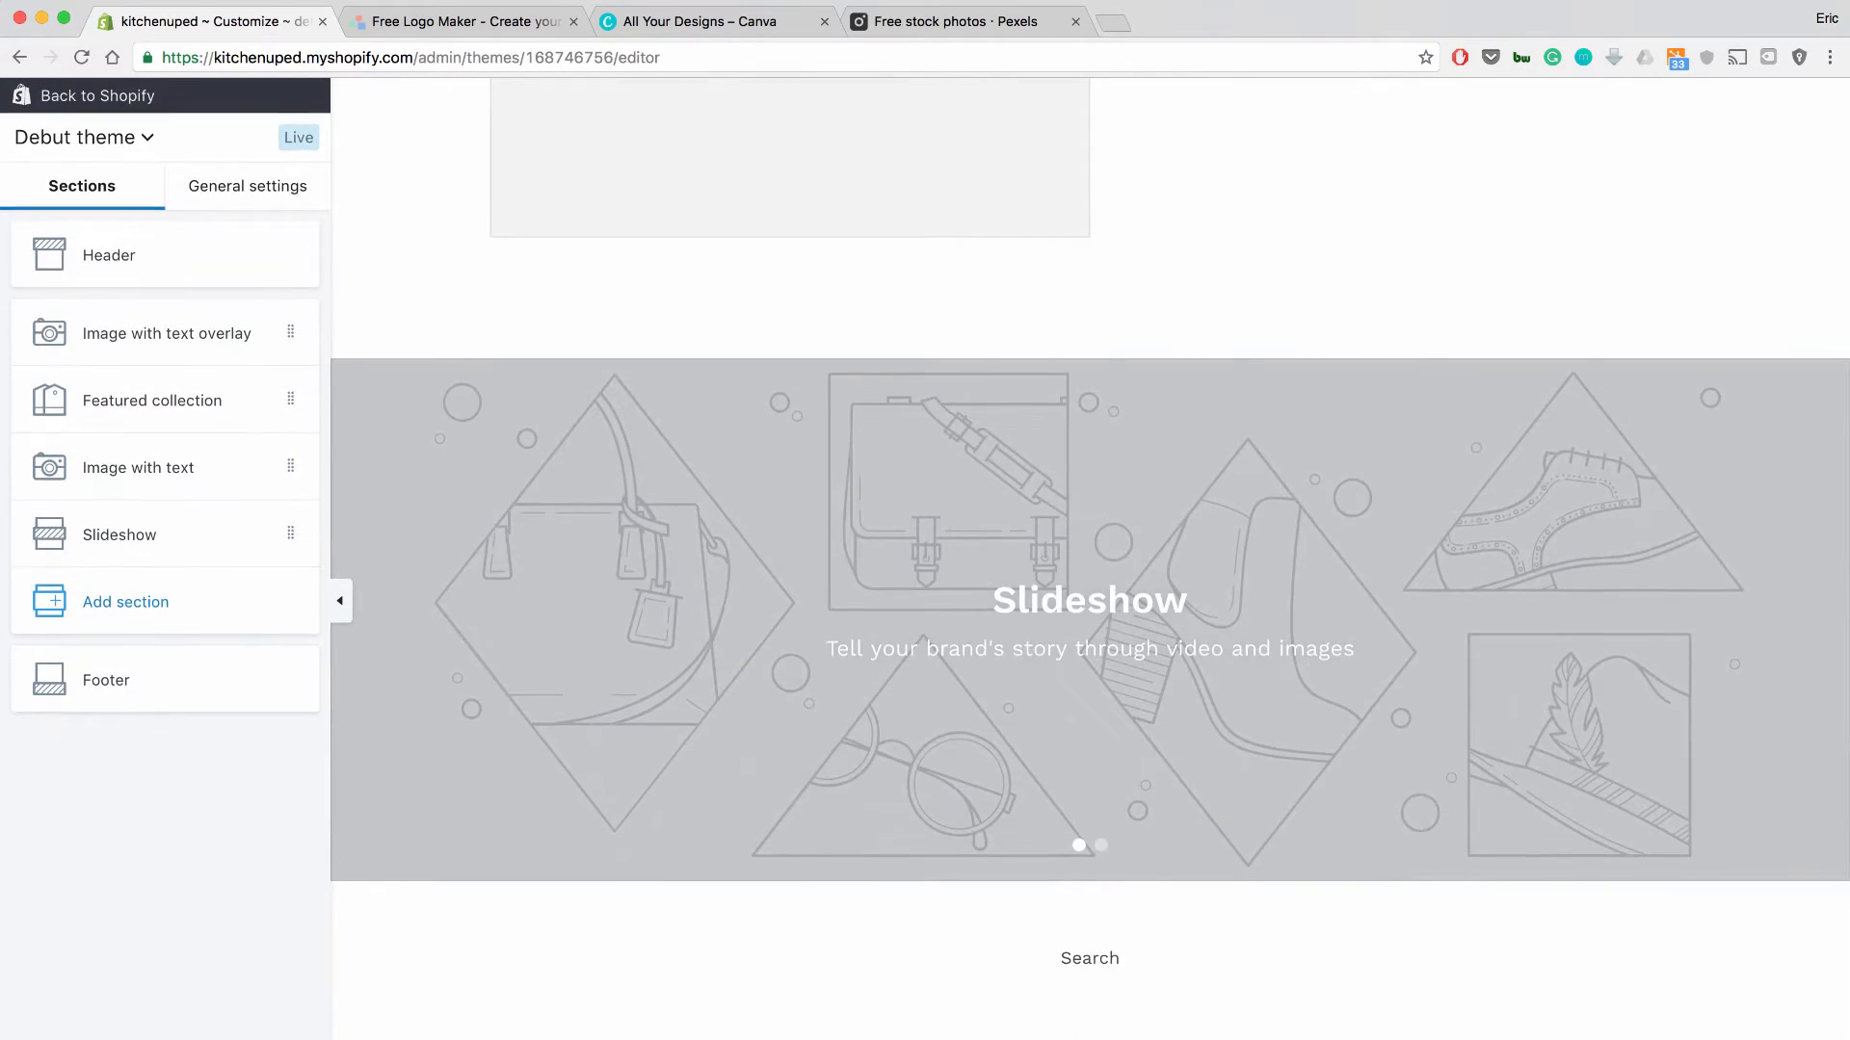
pyautogui.scroll(20, 1090, 558)
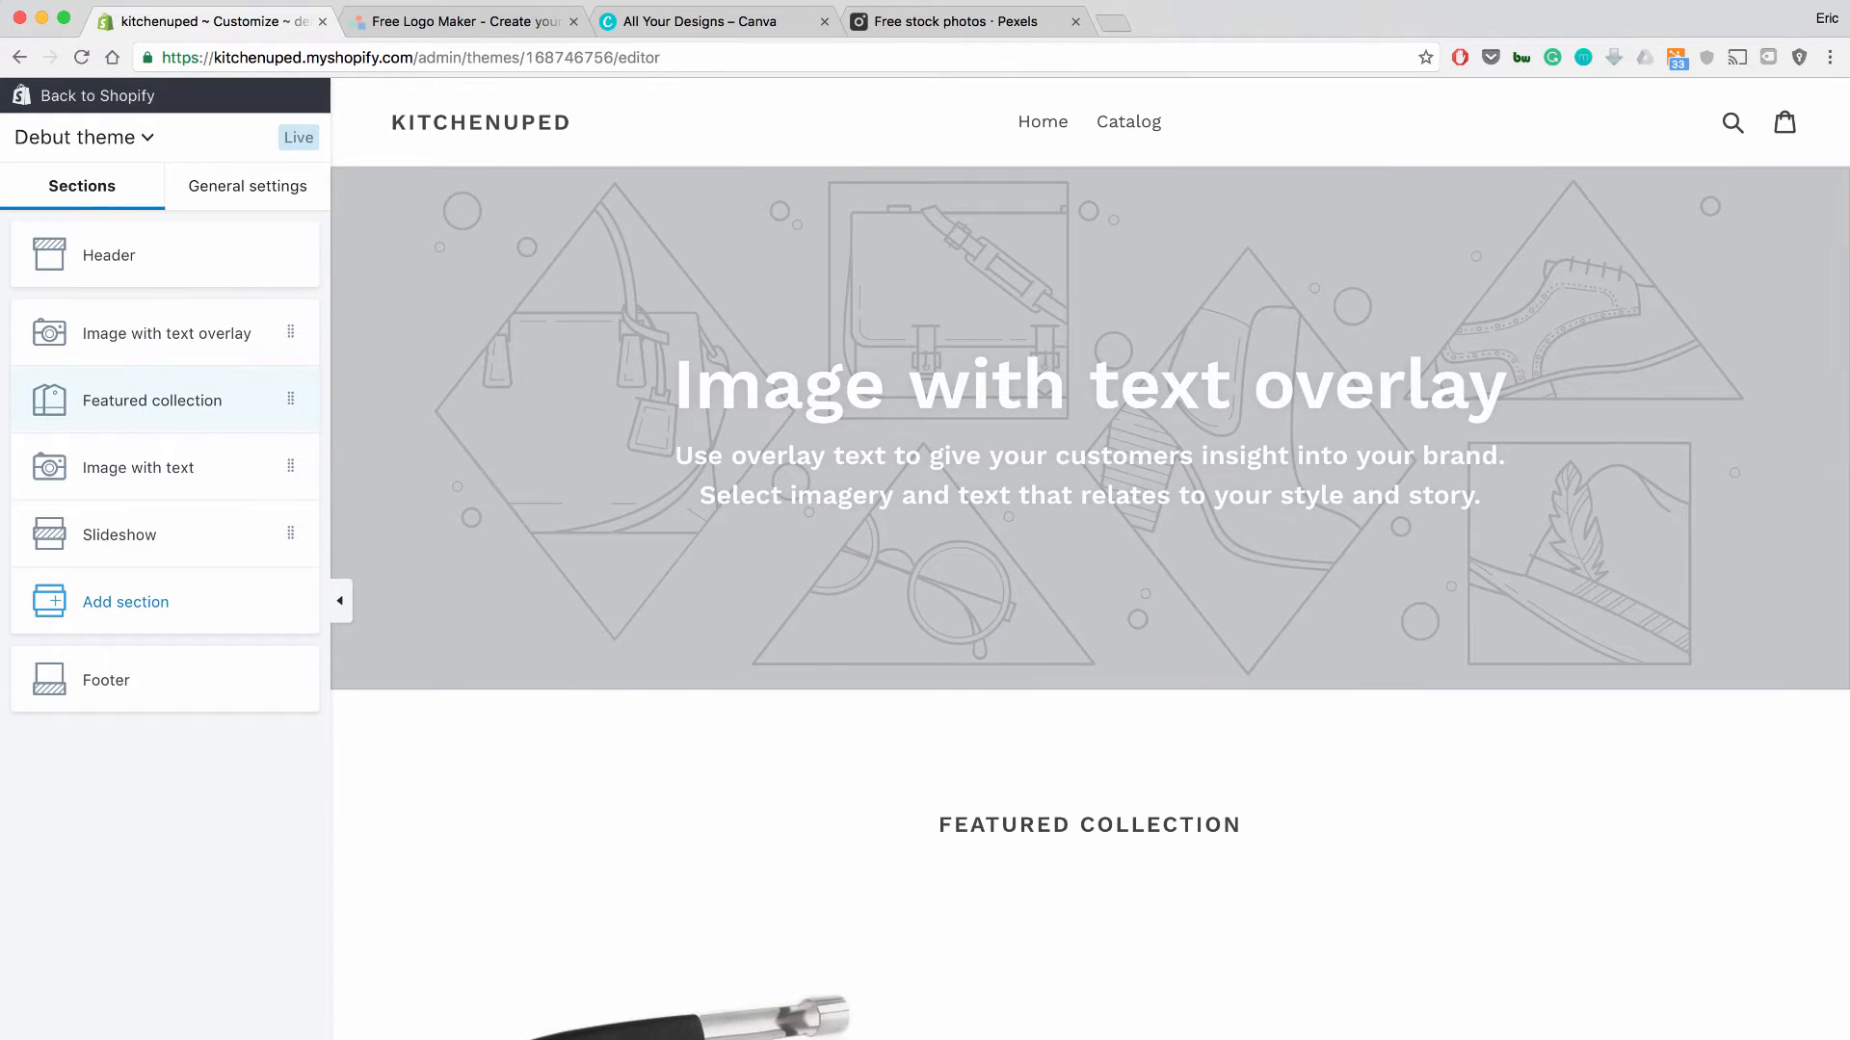
# Inspect the Slideshow section's first slide settings, then go back to the sections list.
pyautogui.click(165, 535)
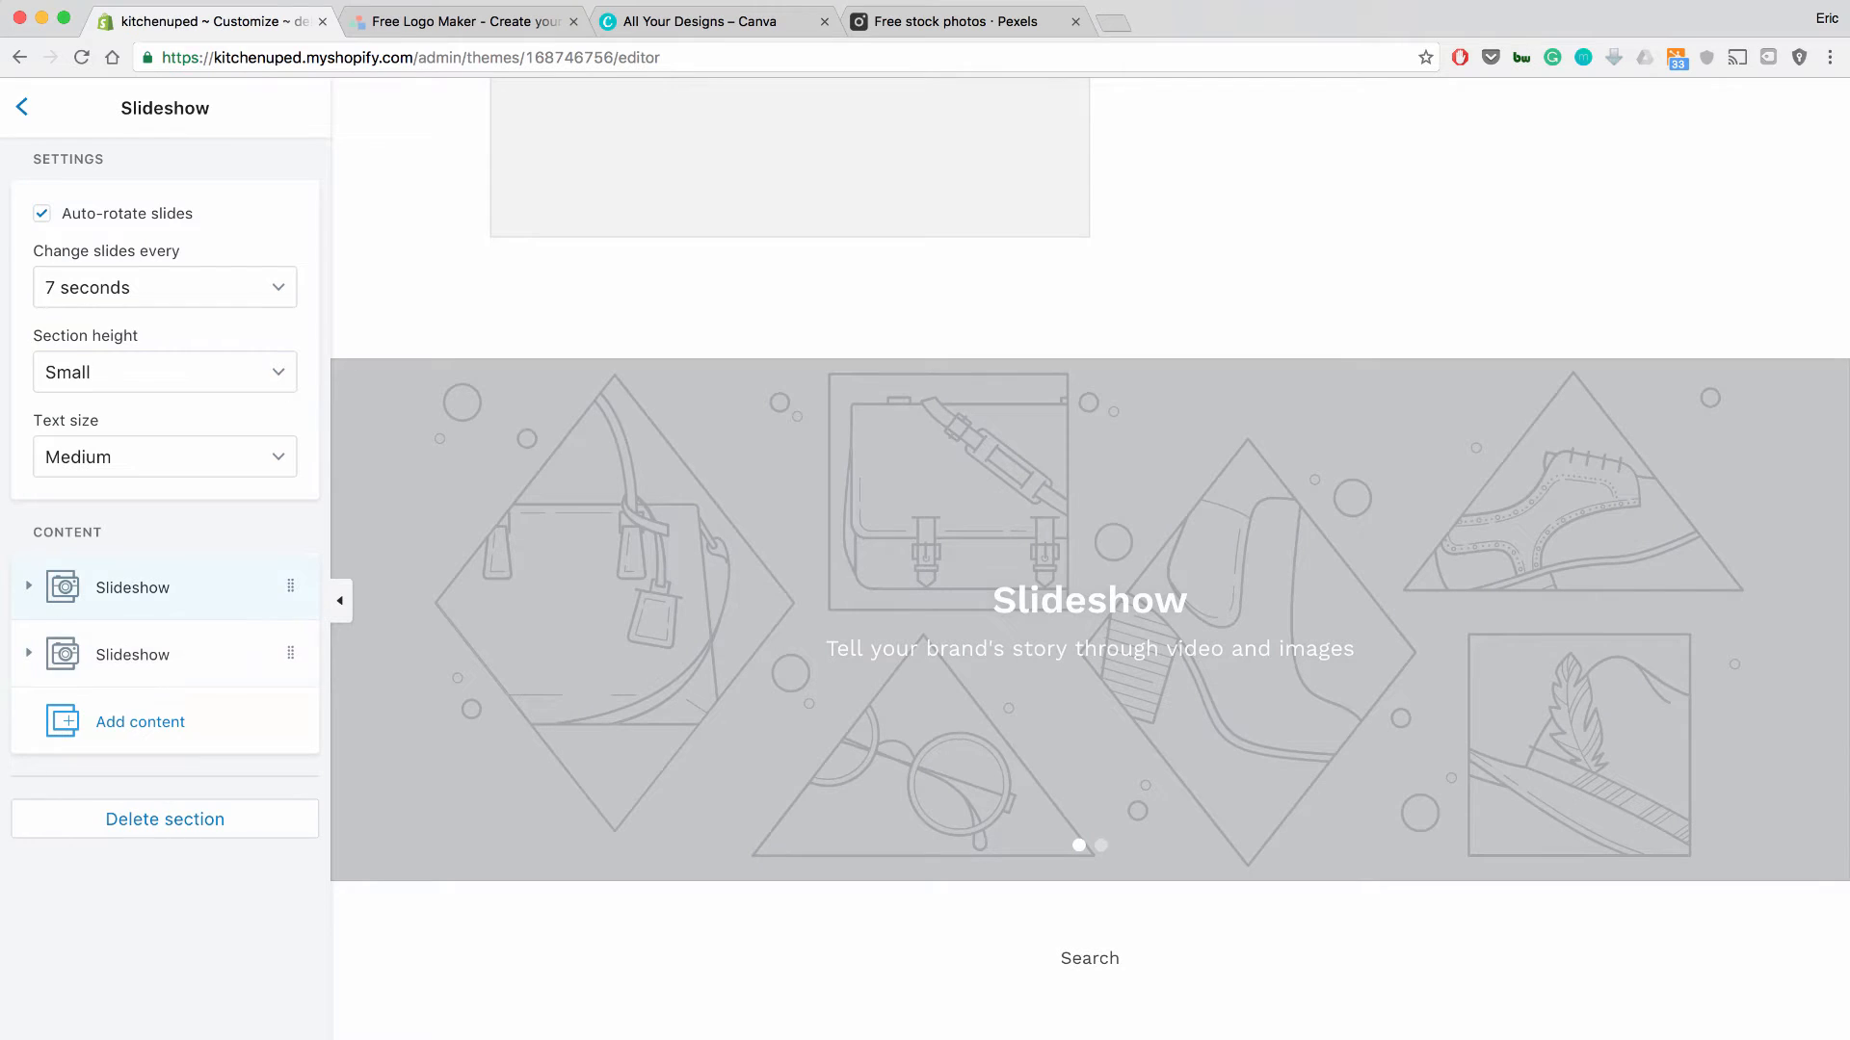
pyautogui.click(58, 586)
pyautogui.scroll(-5, 165, 578)
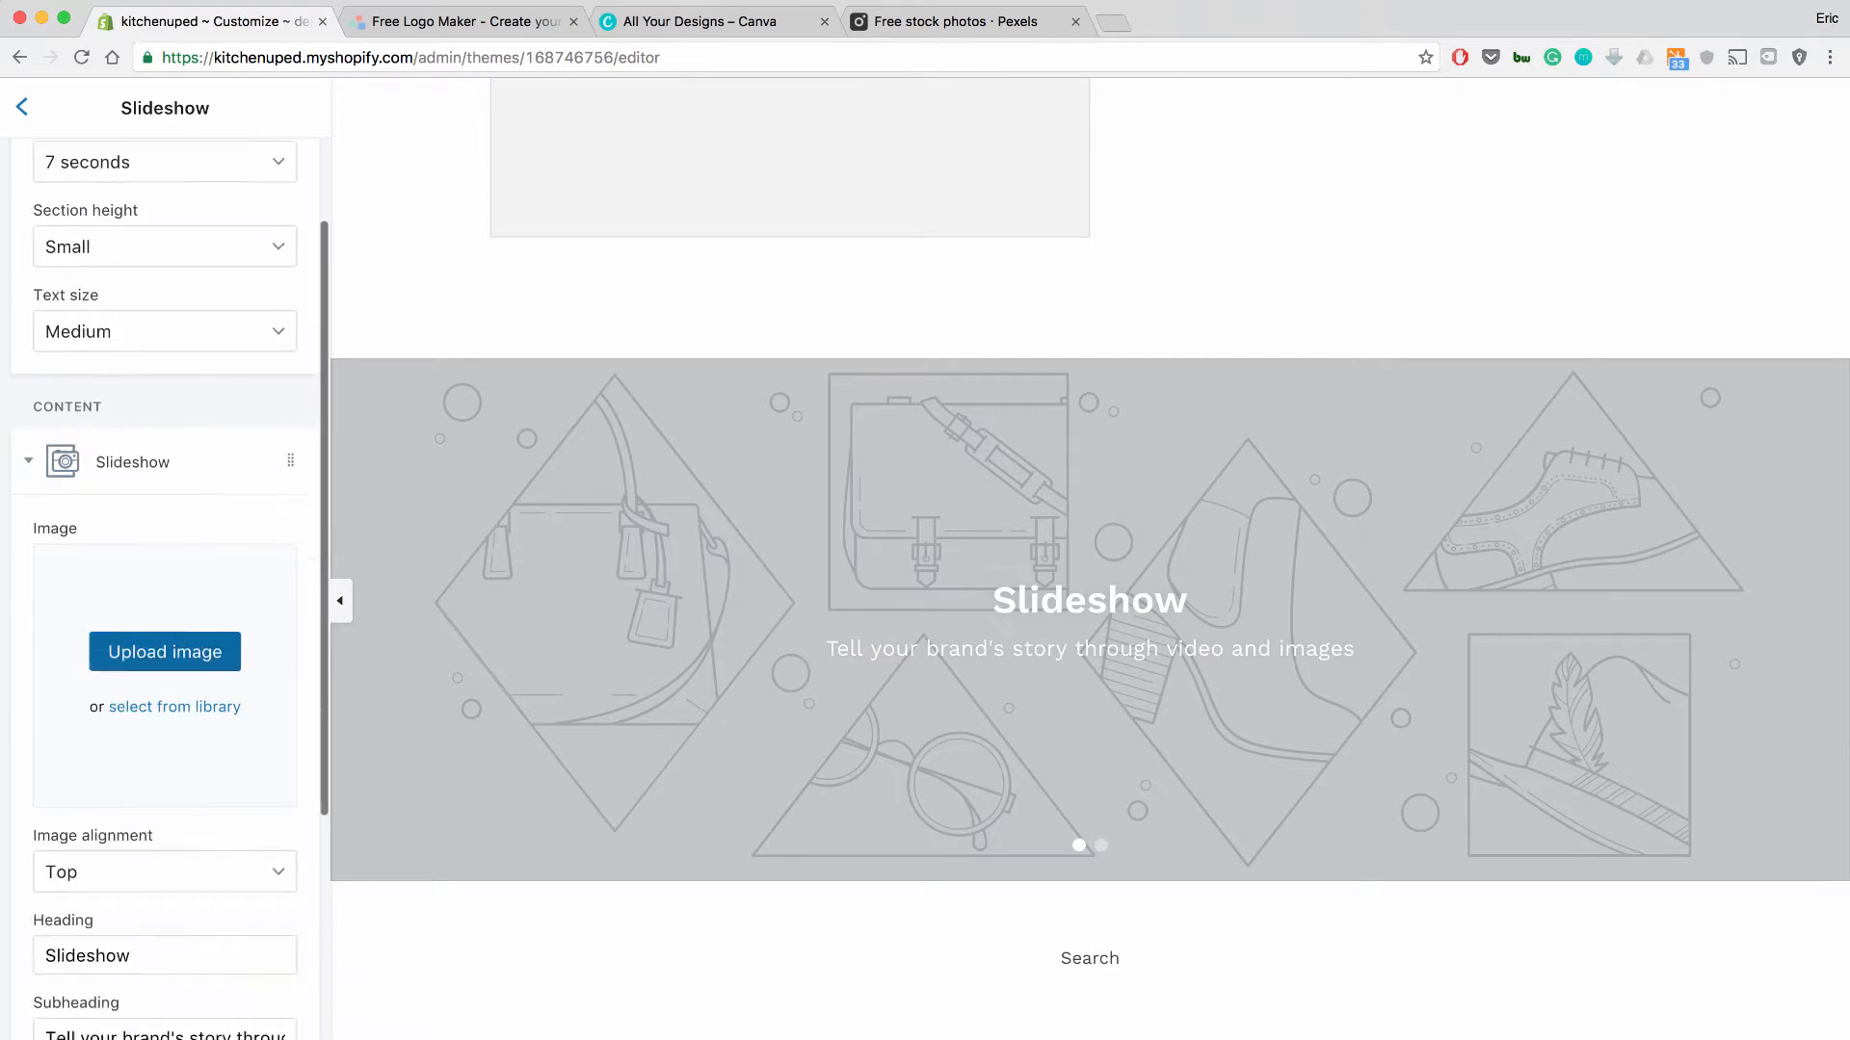
pyautogui.scroll(5, 165, 578)
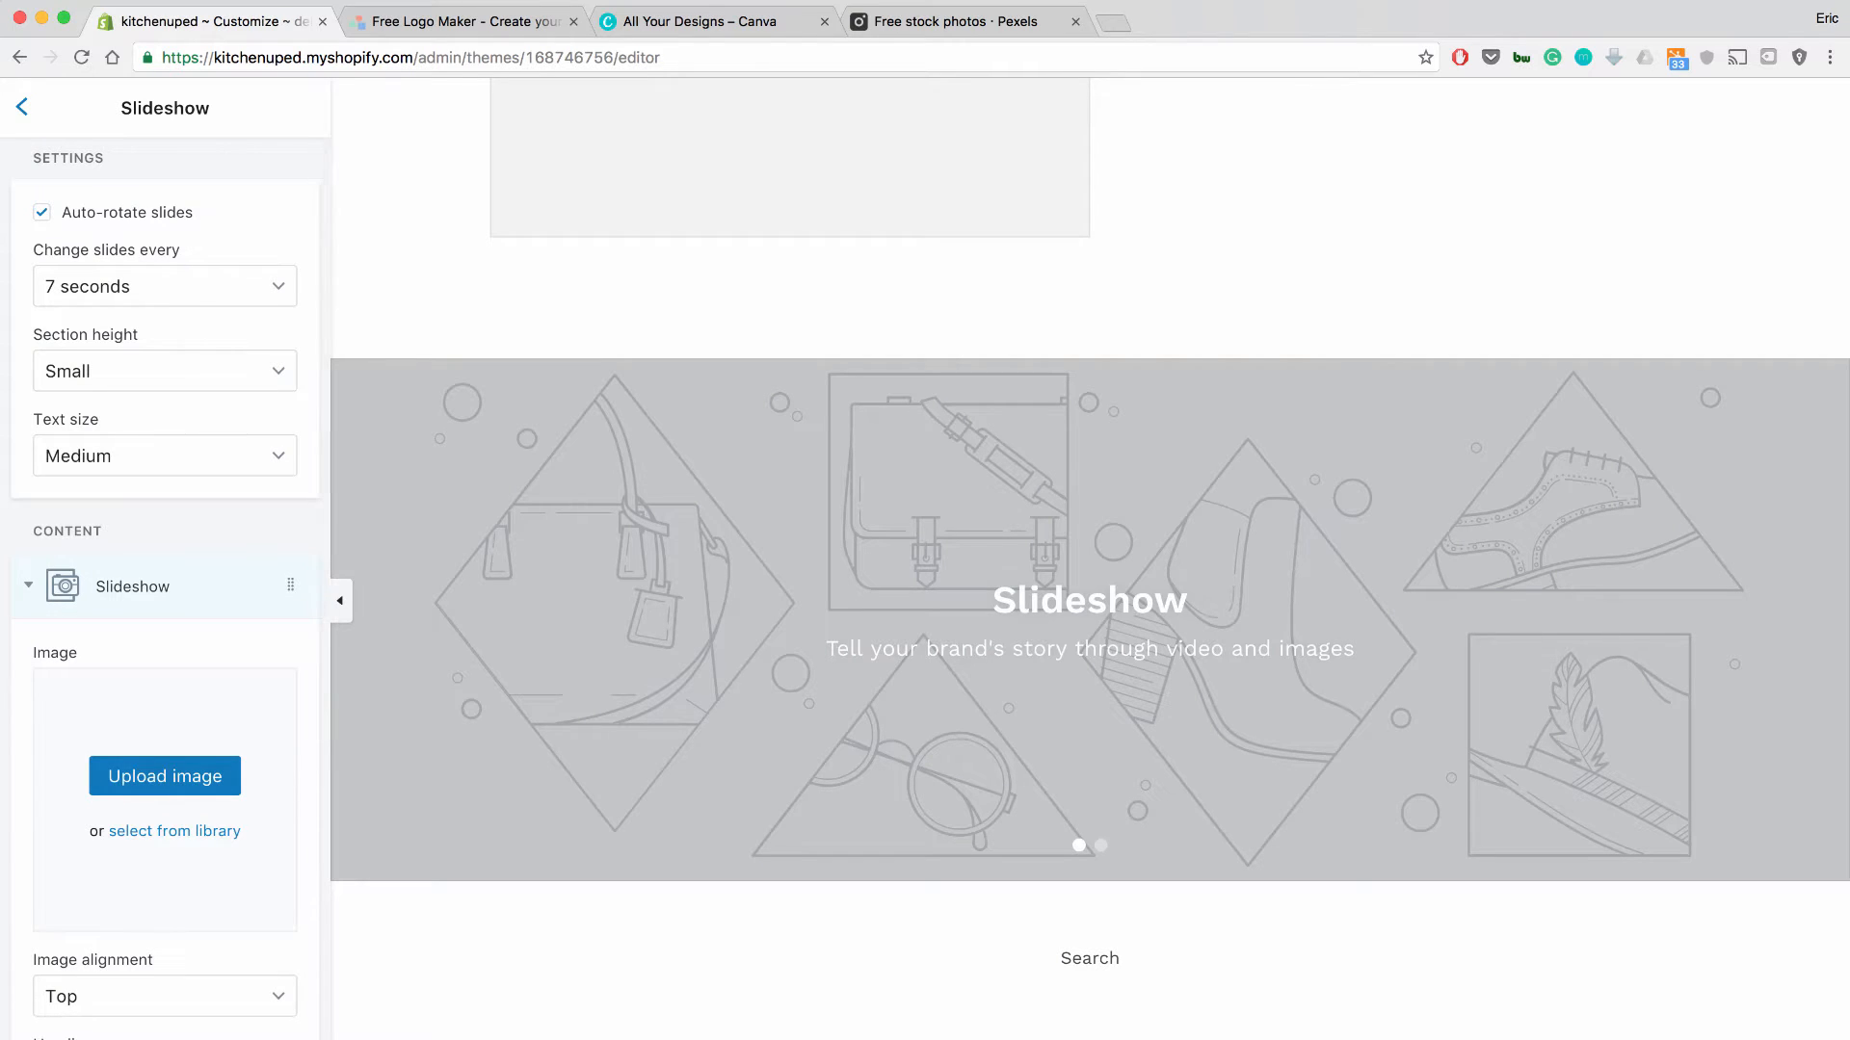
pyautogui.click(133, 587)
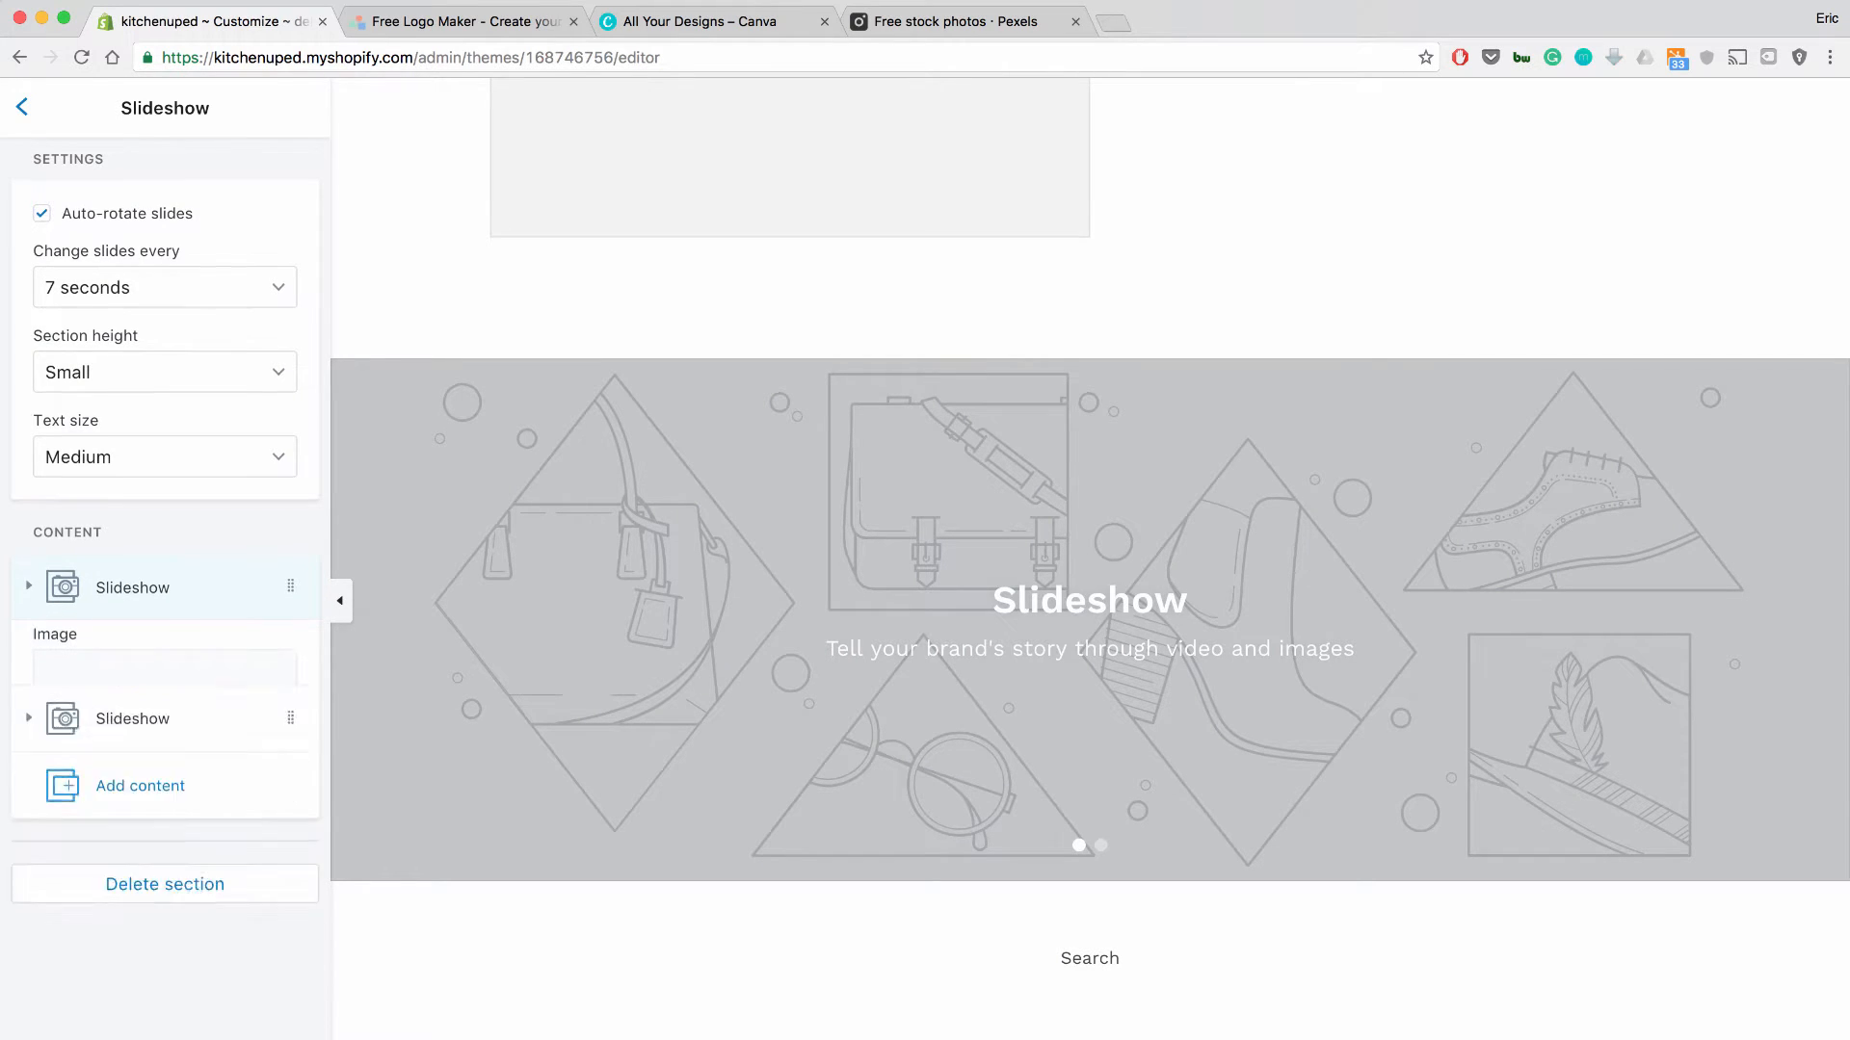
pyautogui.click(21, 108)
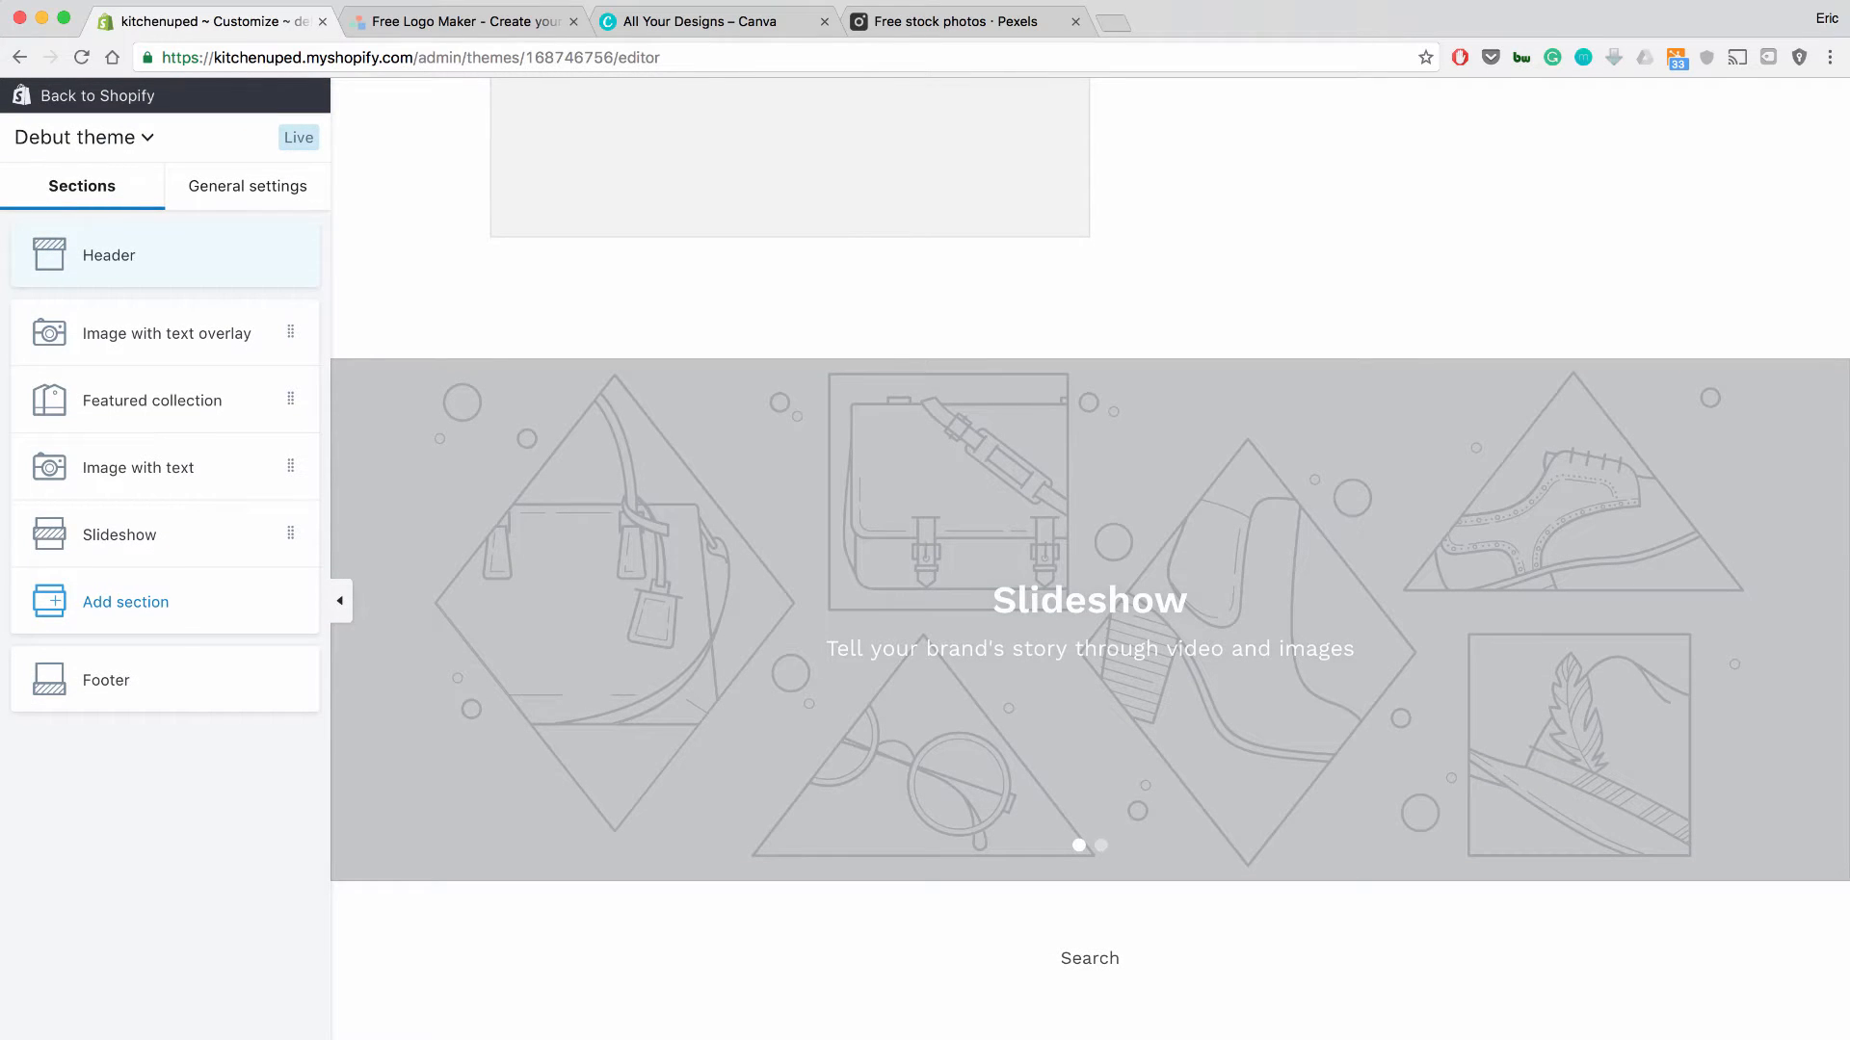
# Open the Header settings with the logo image slot, then bring up the Logomakr tab.
pyautogui.click(109, 255)
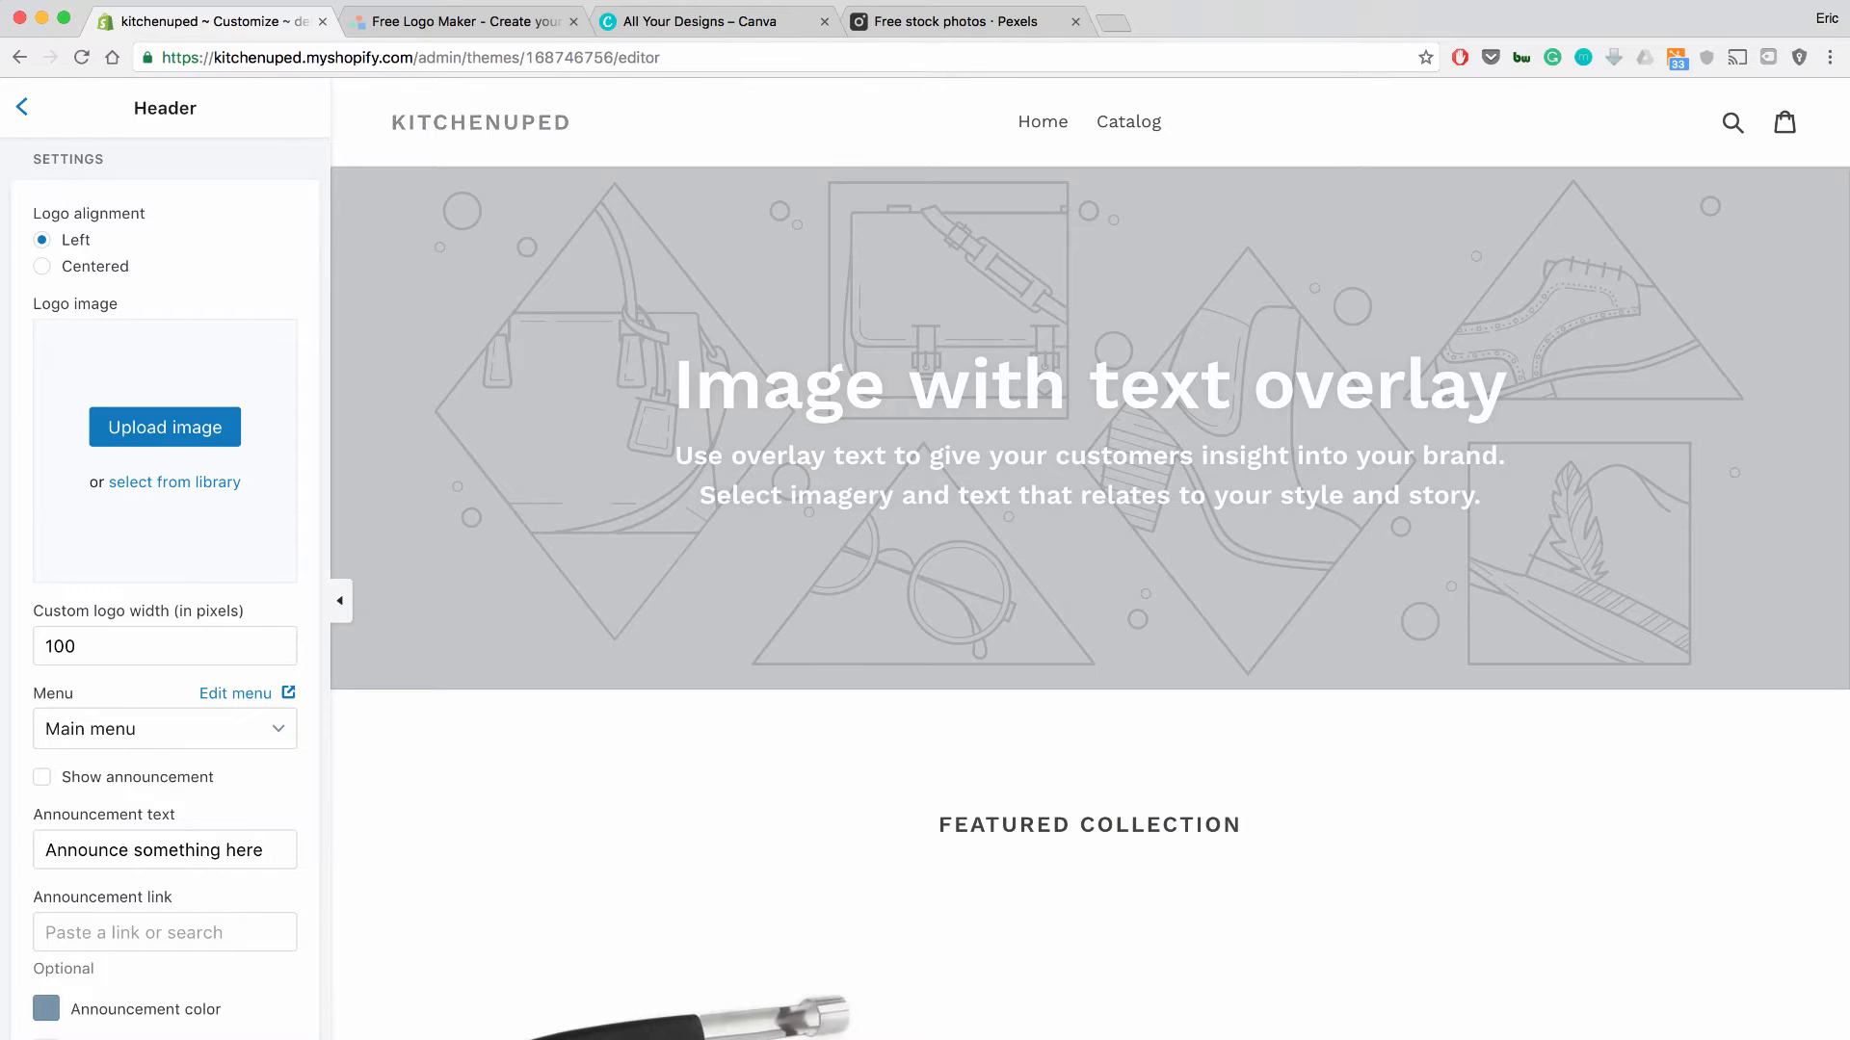
pyautogui.click(472, 21)
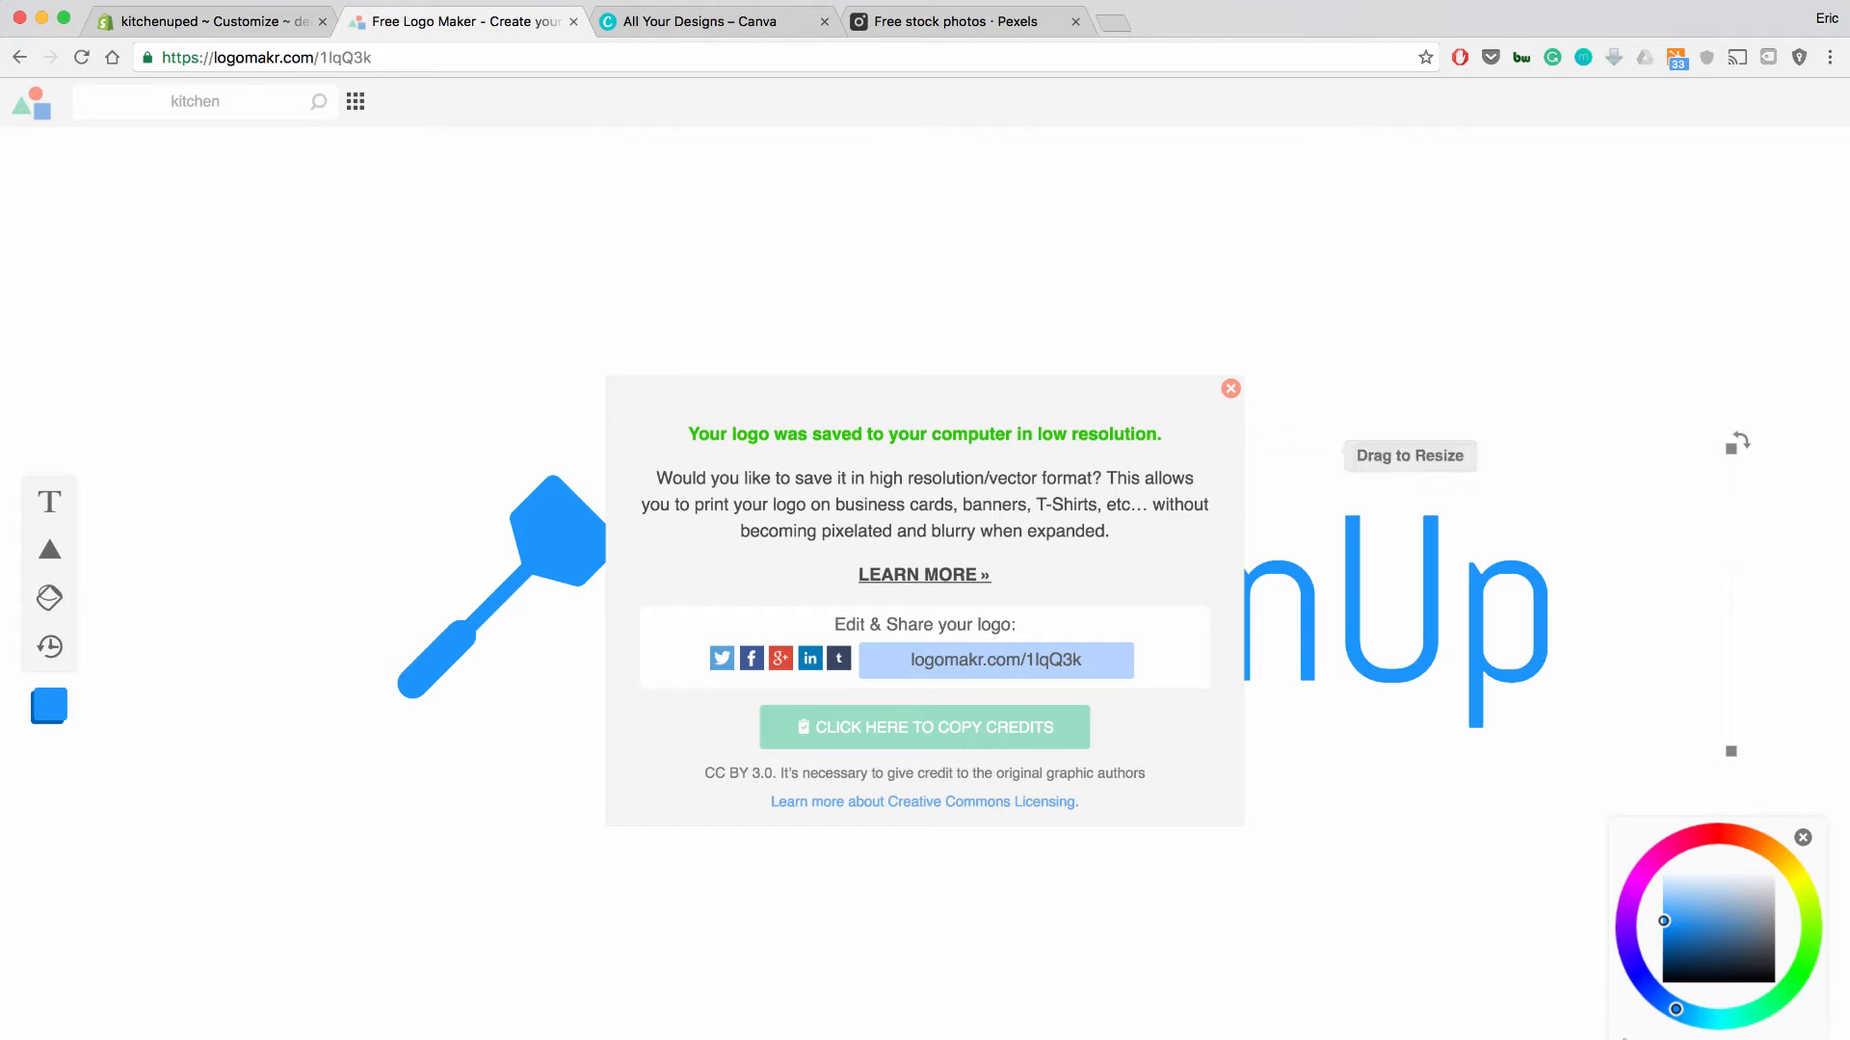
# Dismiss the logo-saved message and delete the KitchenUp text and spatula icon from the canvas.
pyautogui.click(1231, 388)
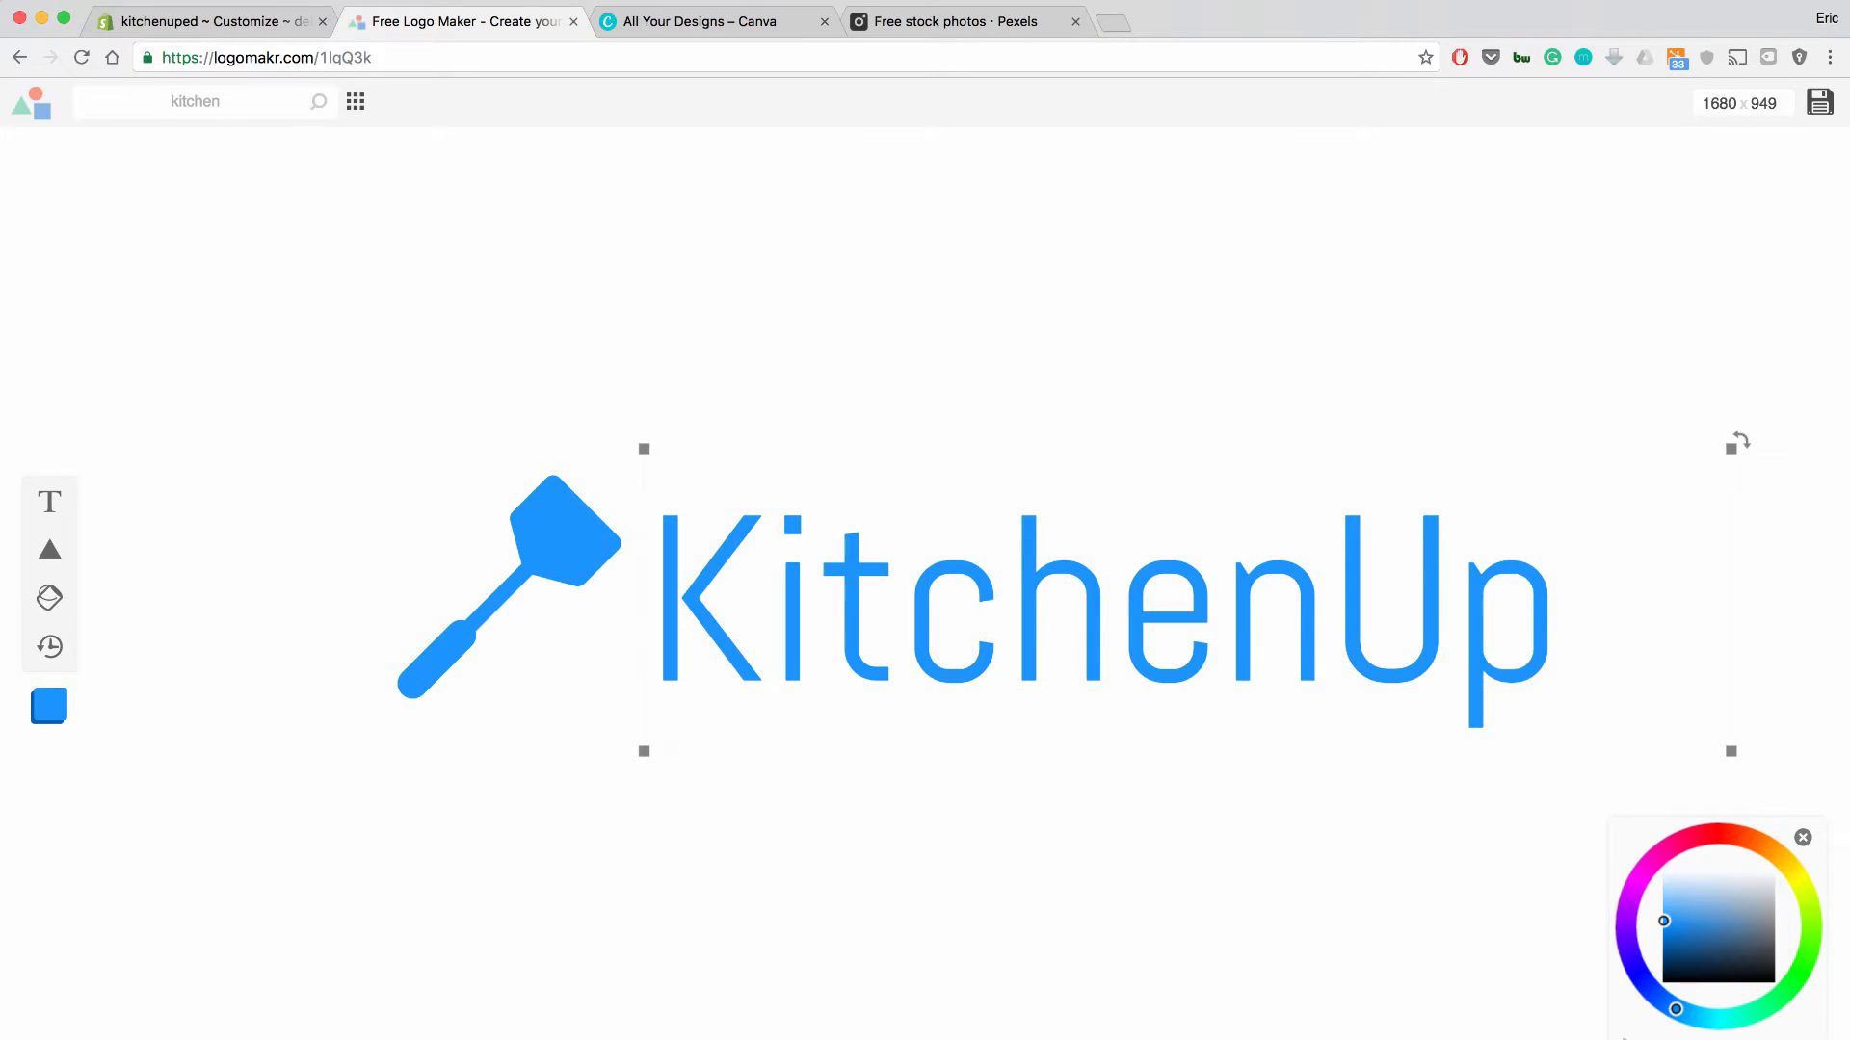
pyautogui.click(967, 515)
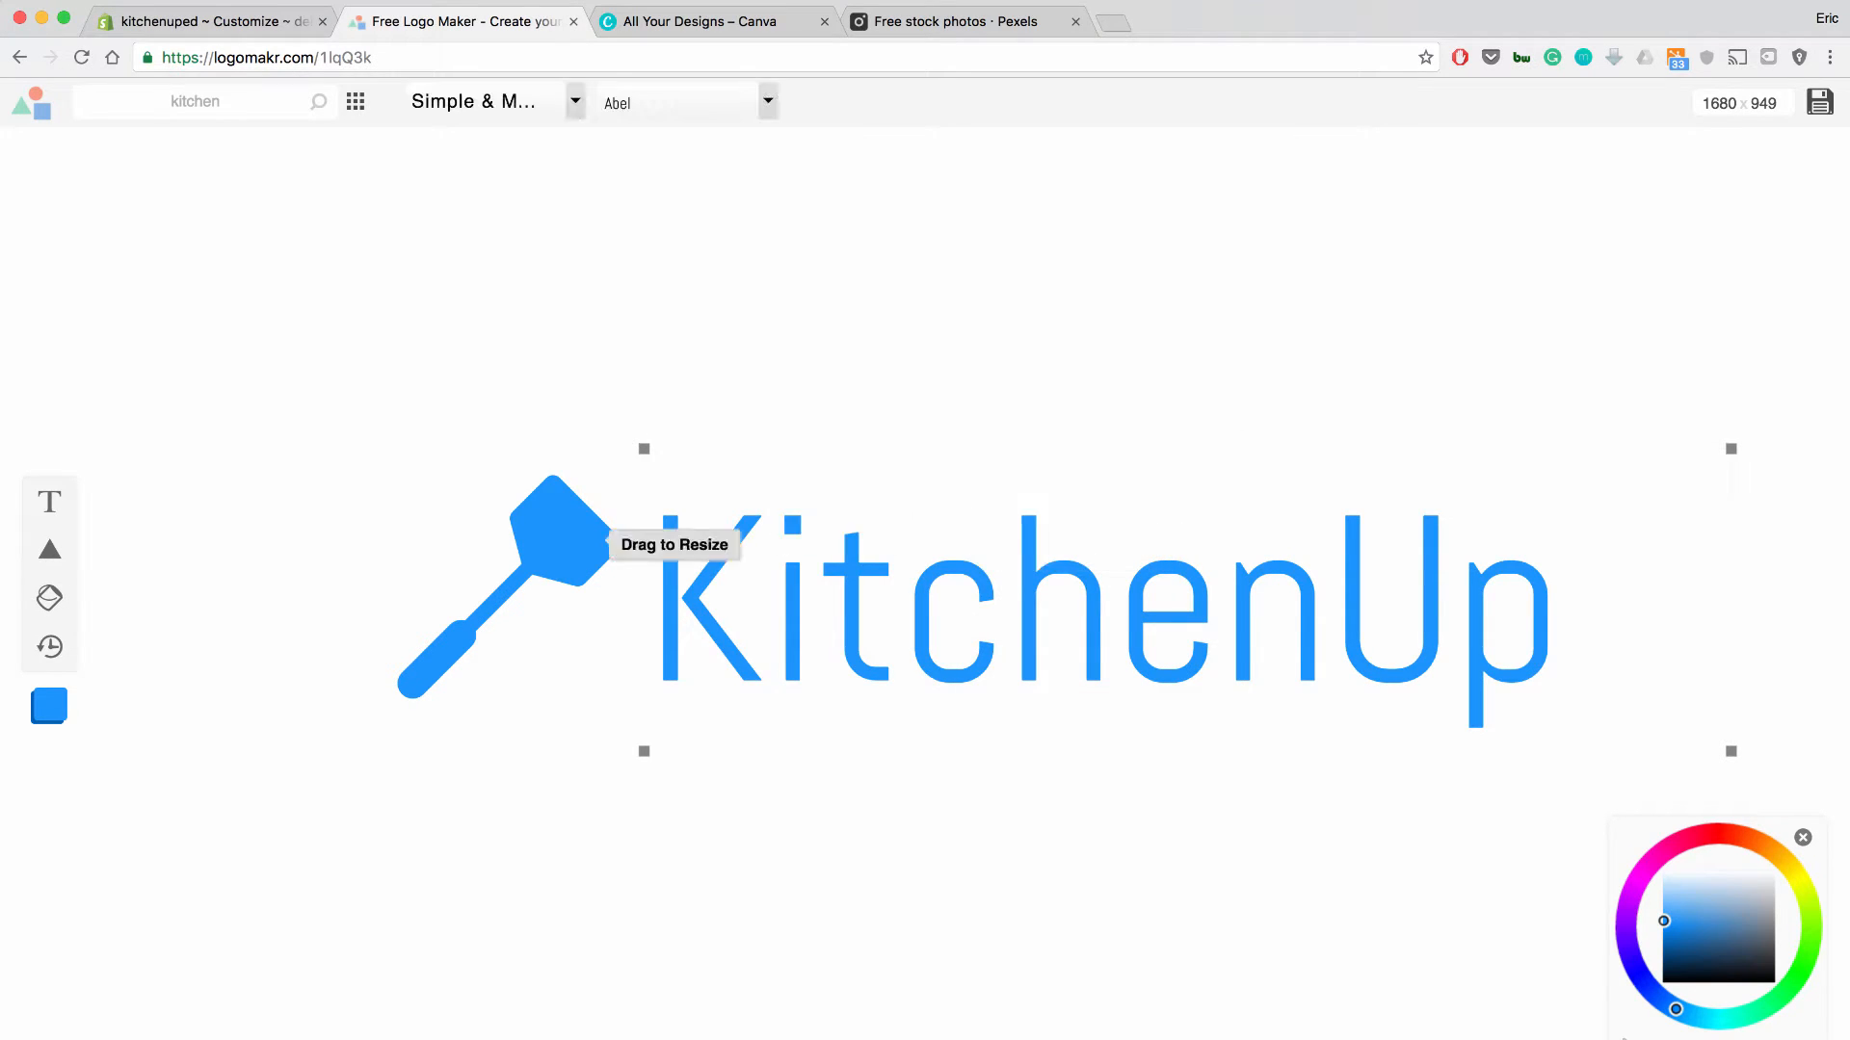
pyautogui.click(622, 536)
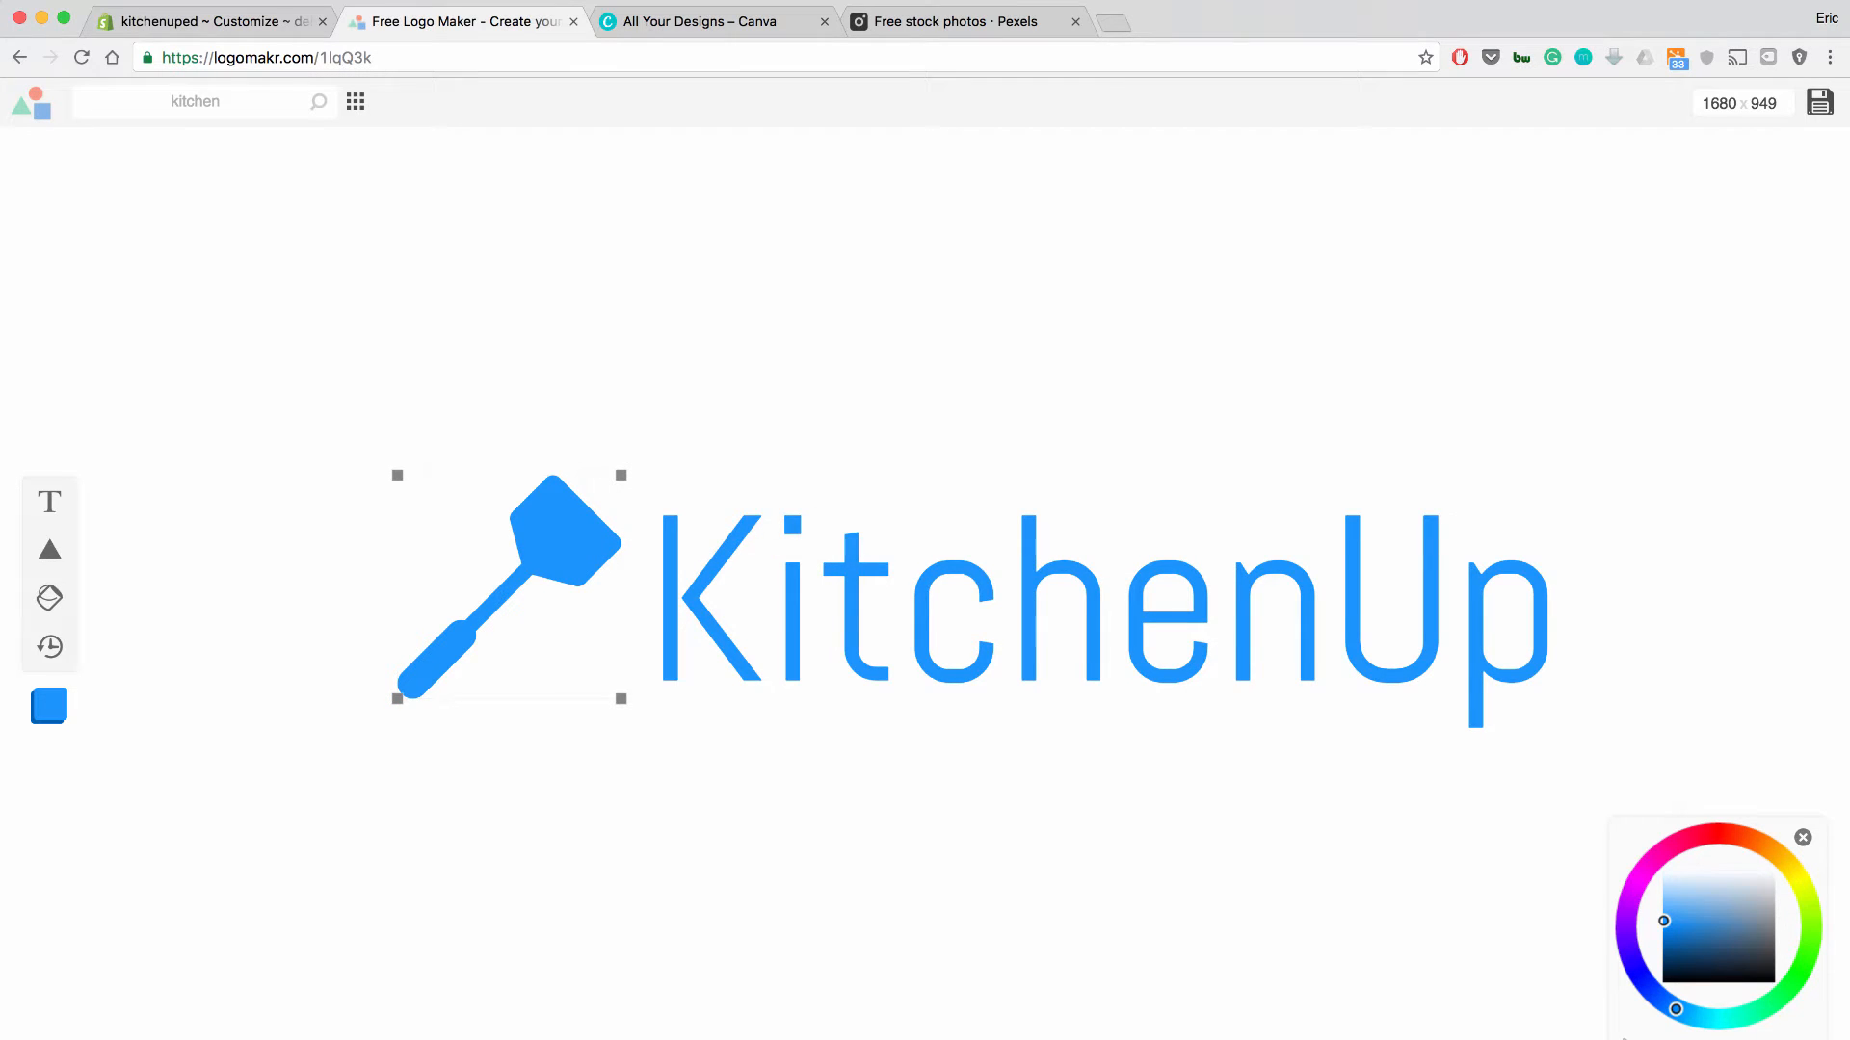
pyautogui.click(643, 460)
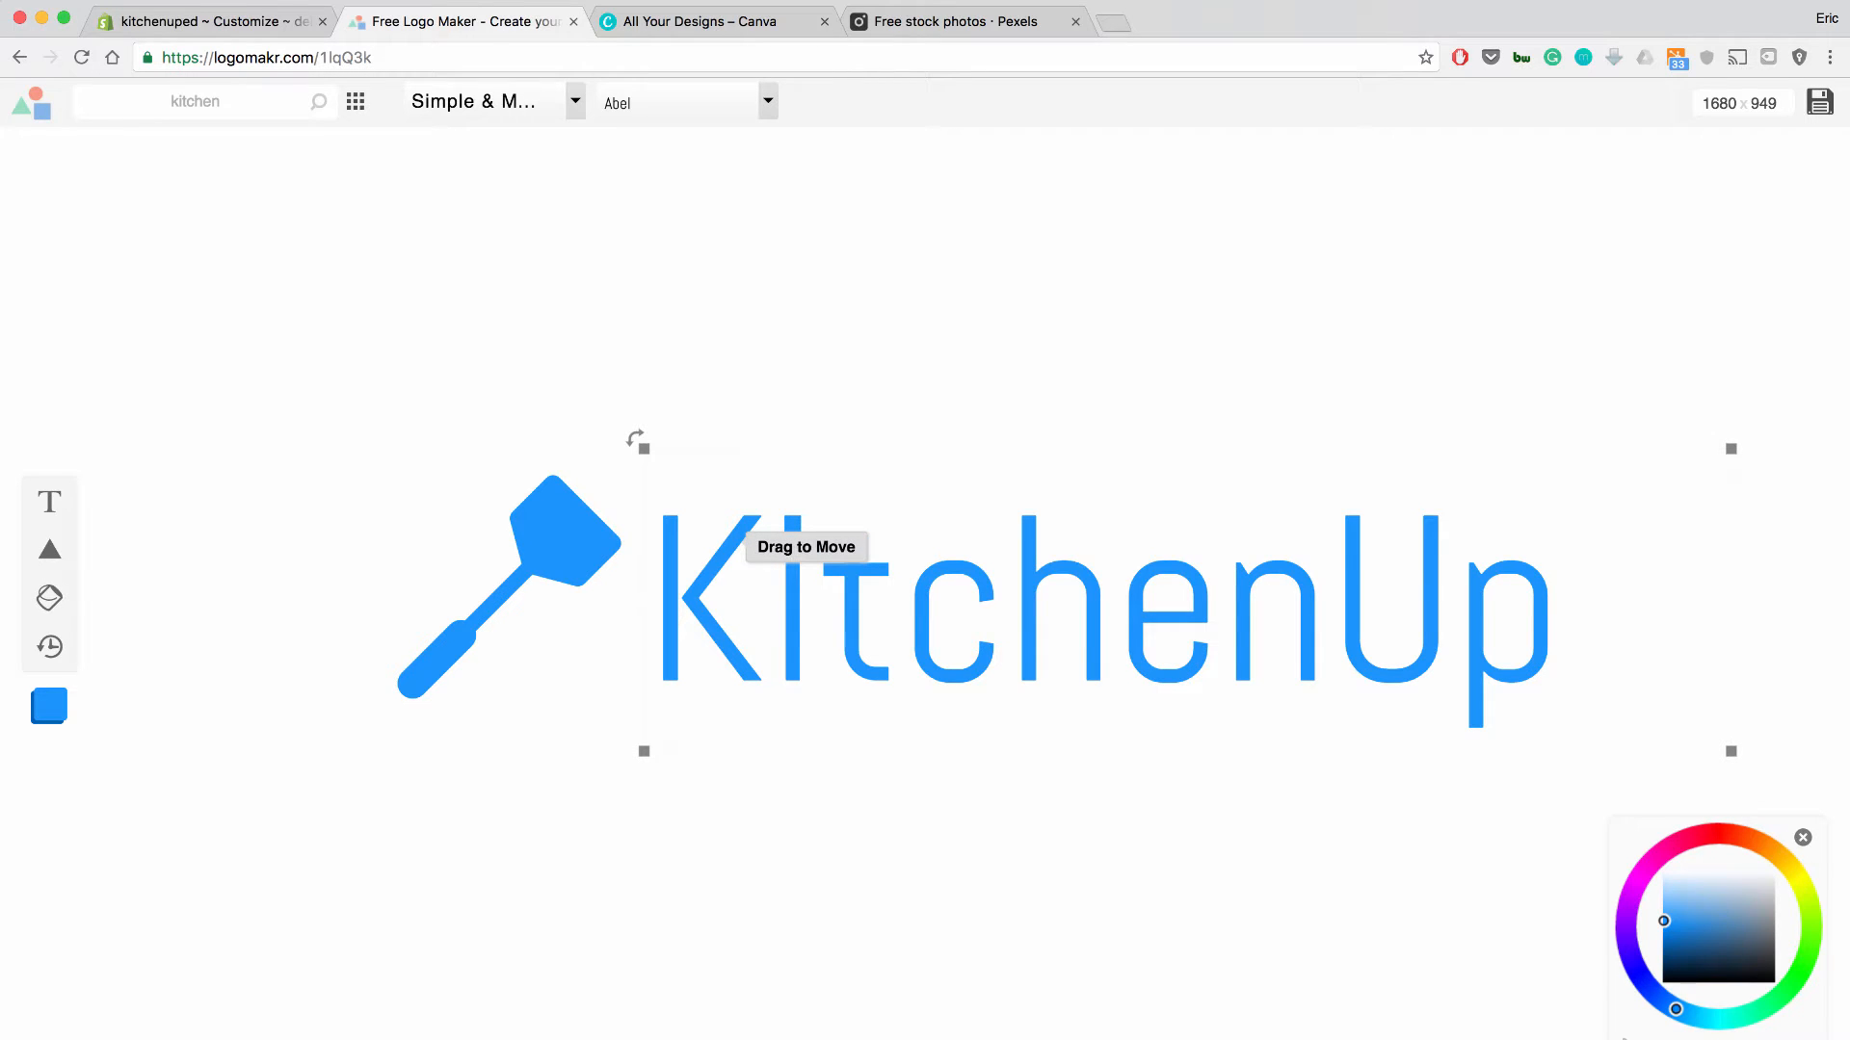
pyautogui.press('Delete')
pyautogui.click(599, 531)
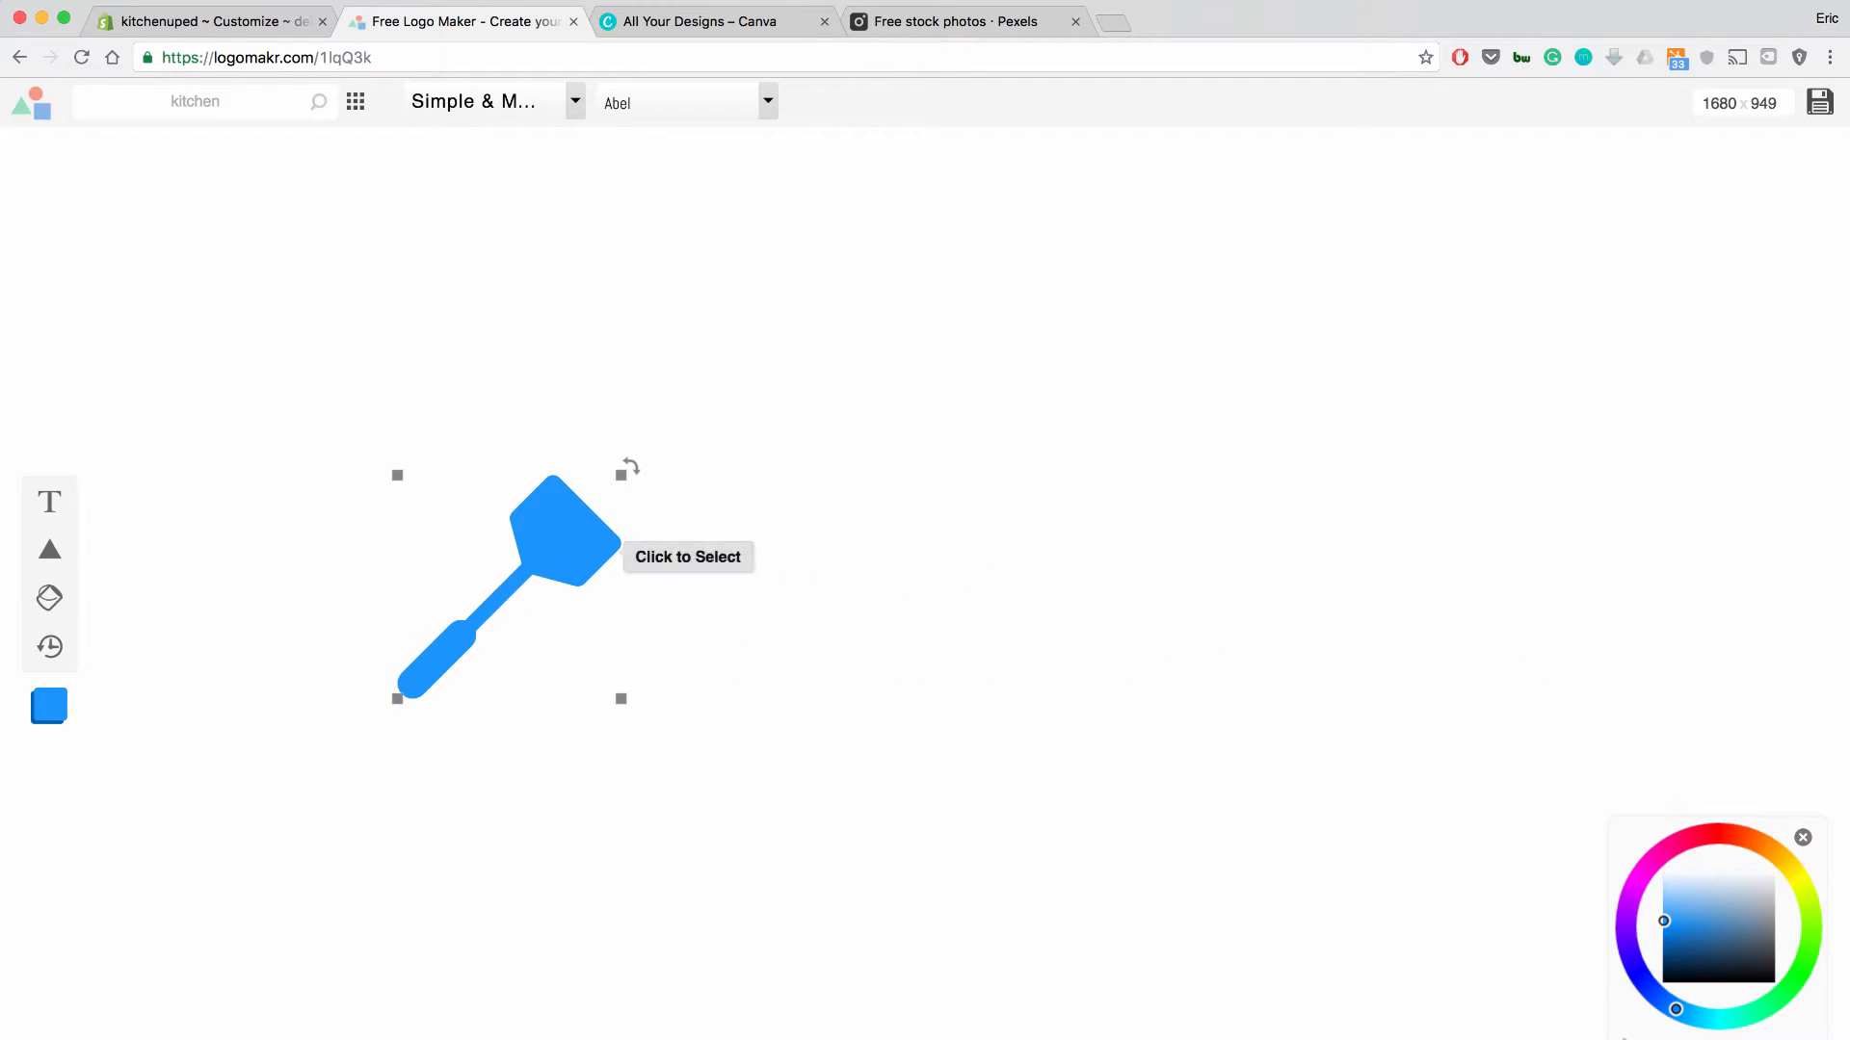
pyautogui.press('Delete')
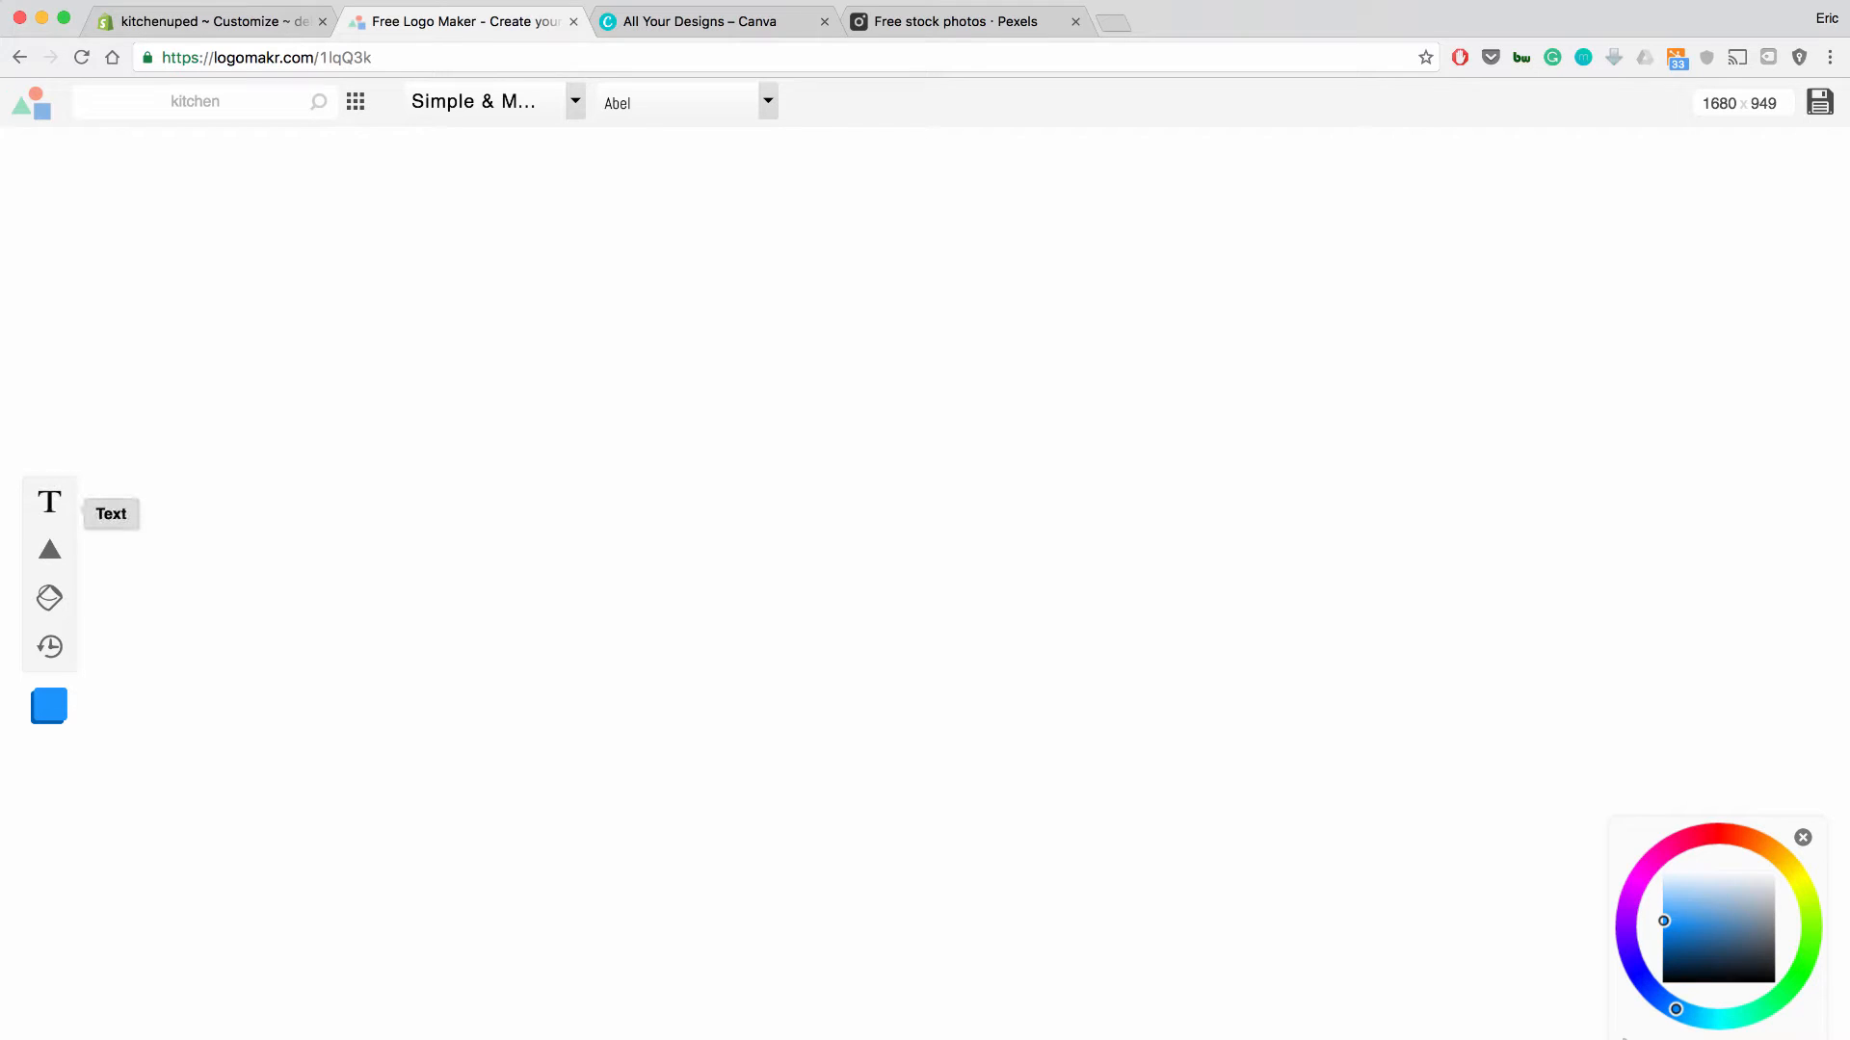
# Add a 'KitchenUp' text box and enlarge it to about 1020 x 284 px.
pyautogui.click(49, 501)
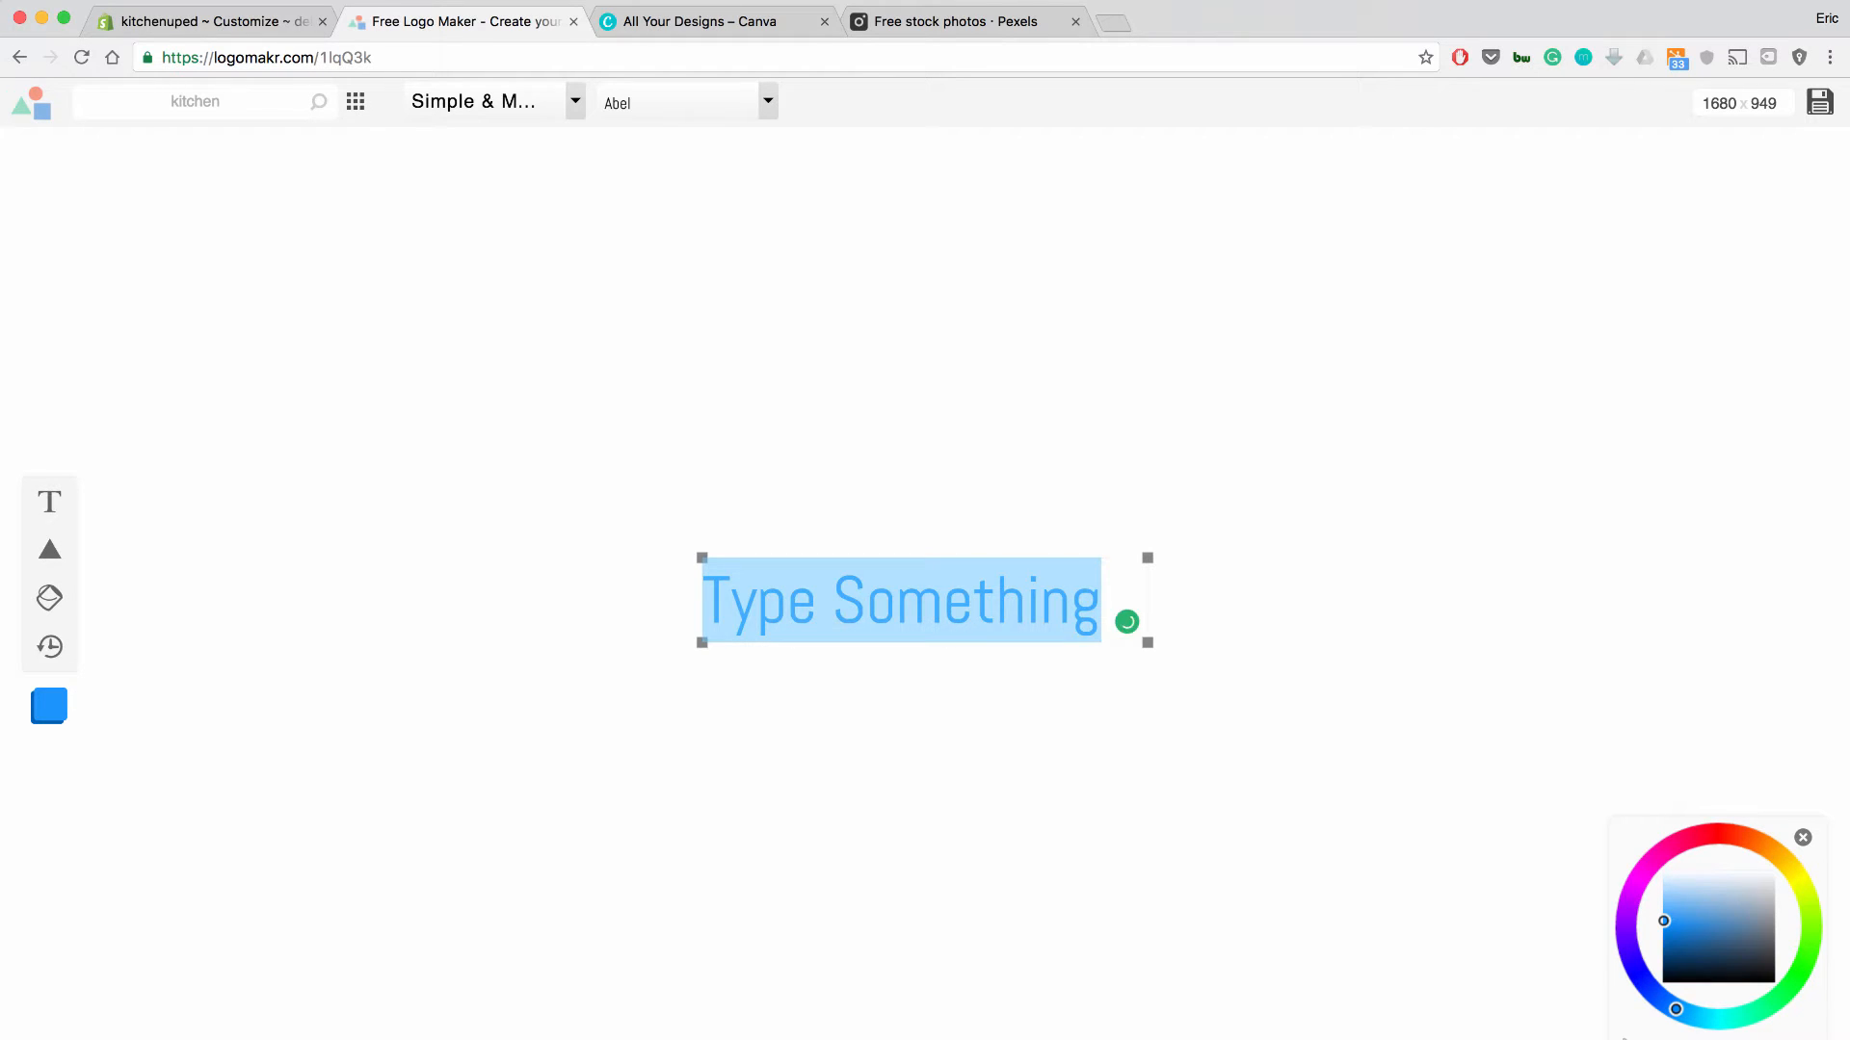
pyautogui.write('K')
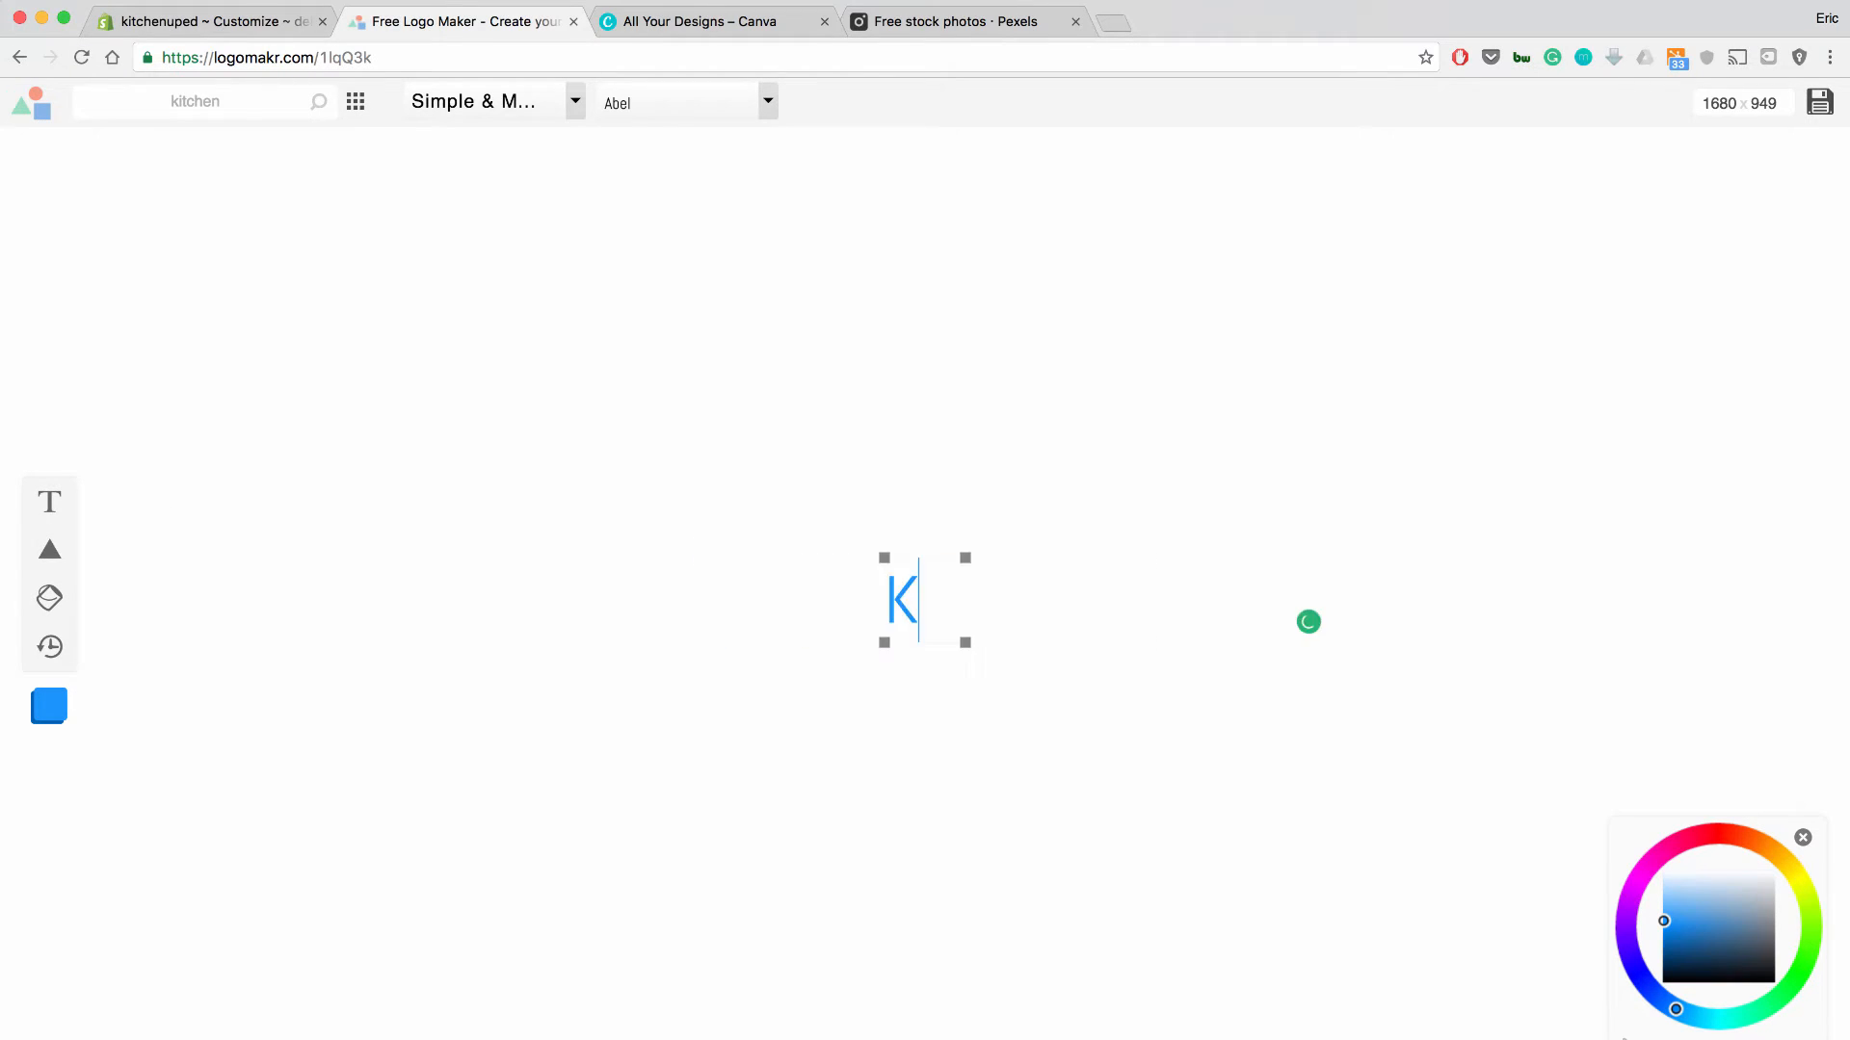
pyautogui.write('itch')
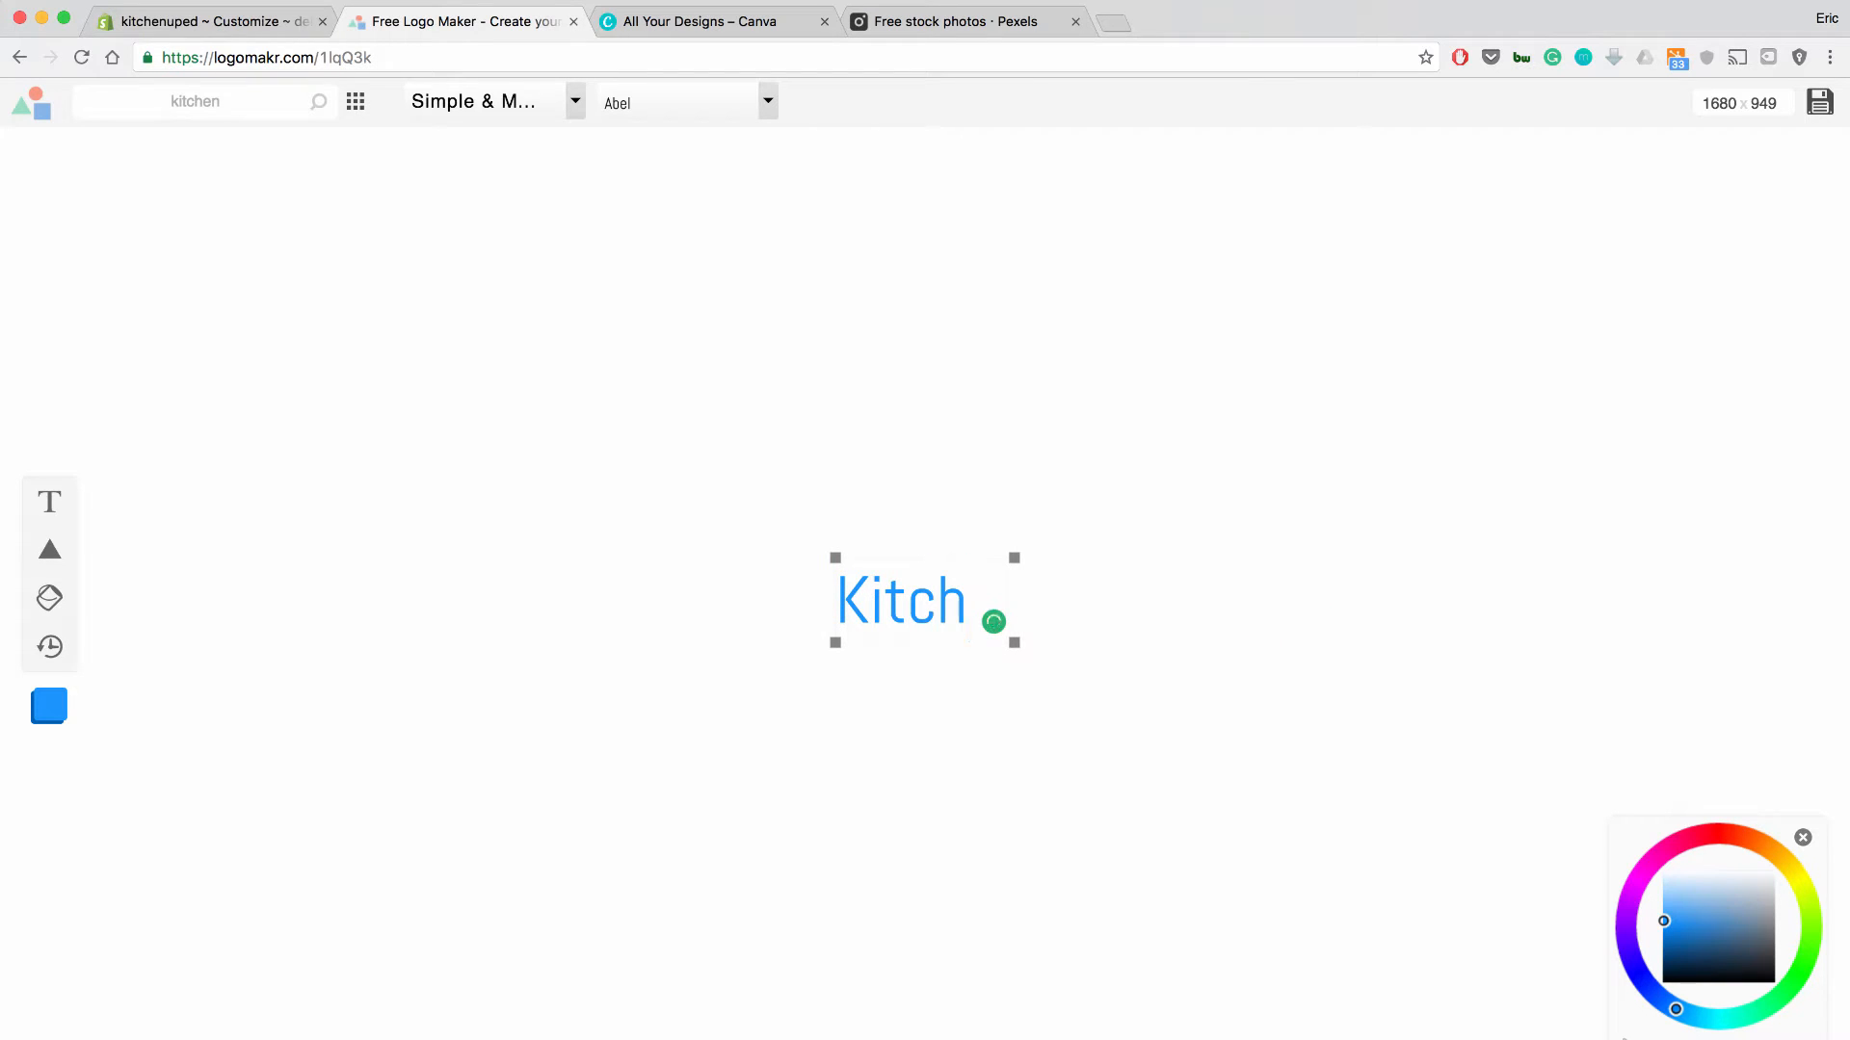
pyautogui.write('enUp')
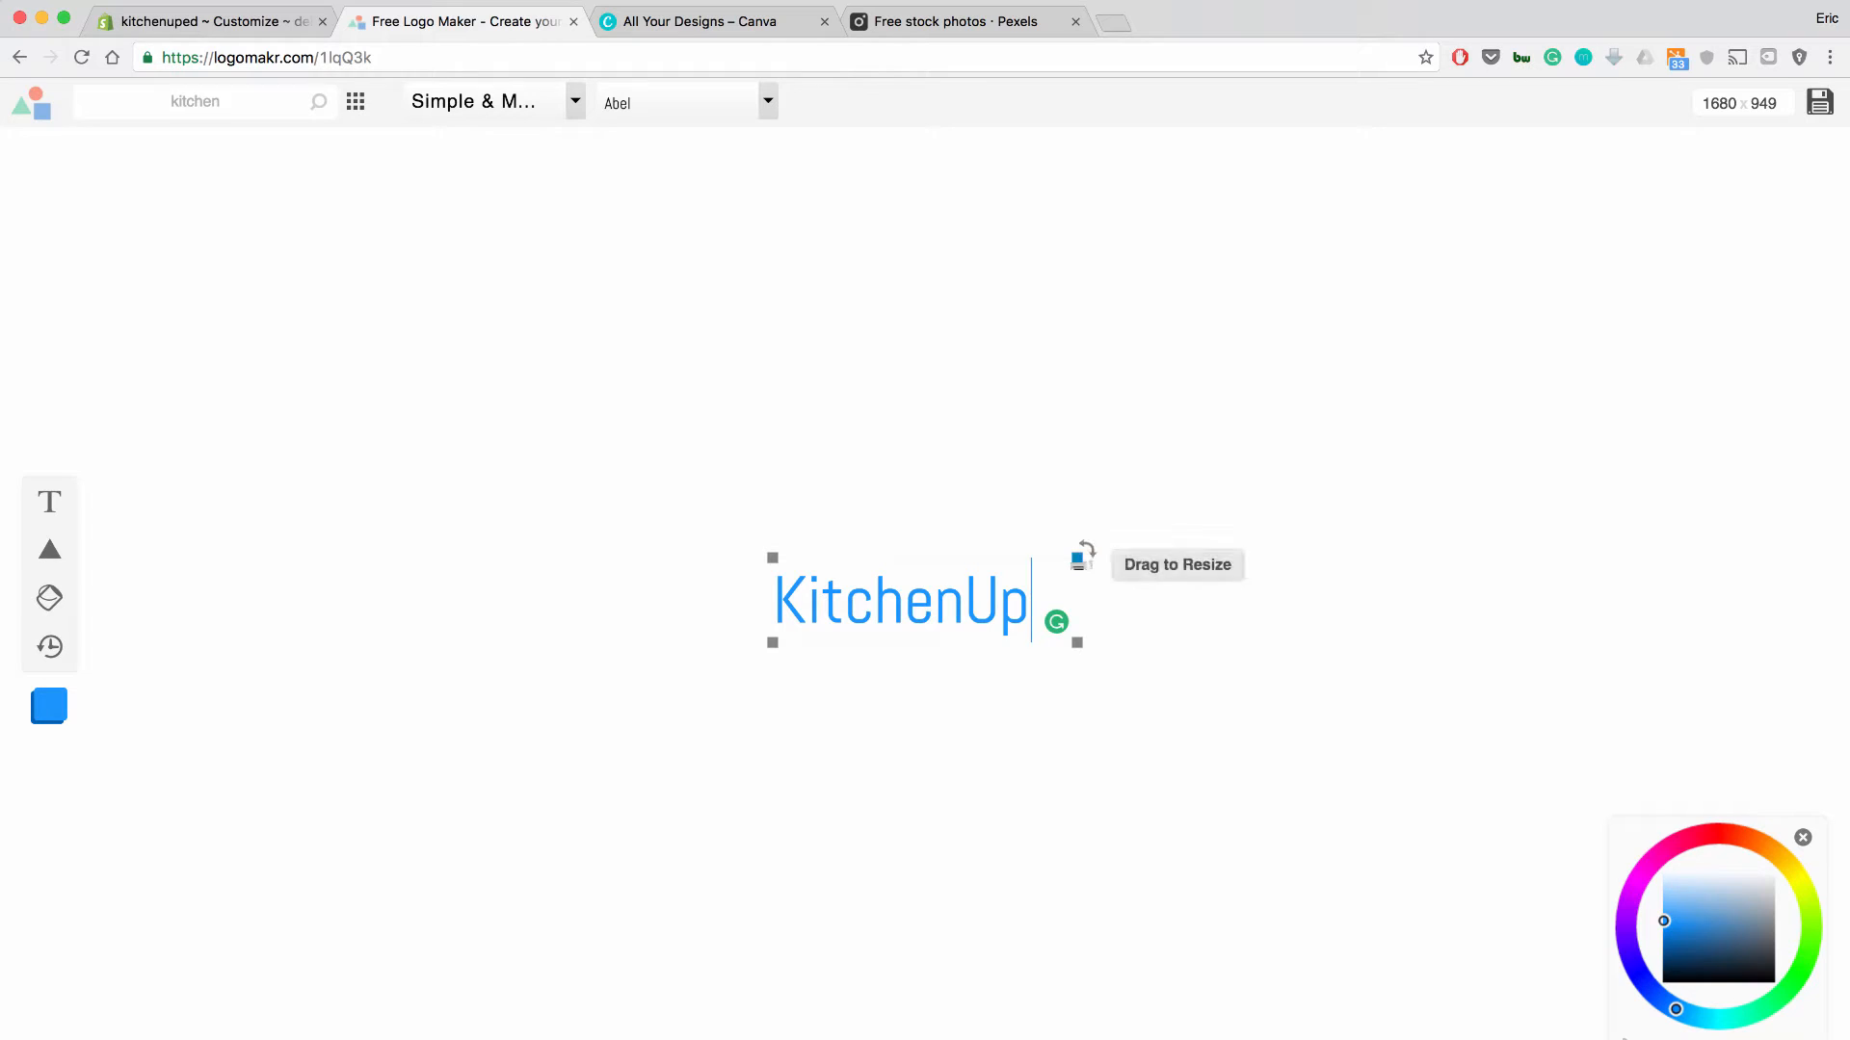
pyautogui.moveTo(1077, 559); pyautogui.dragTo(1775, 156)
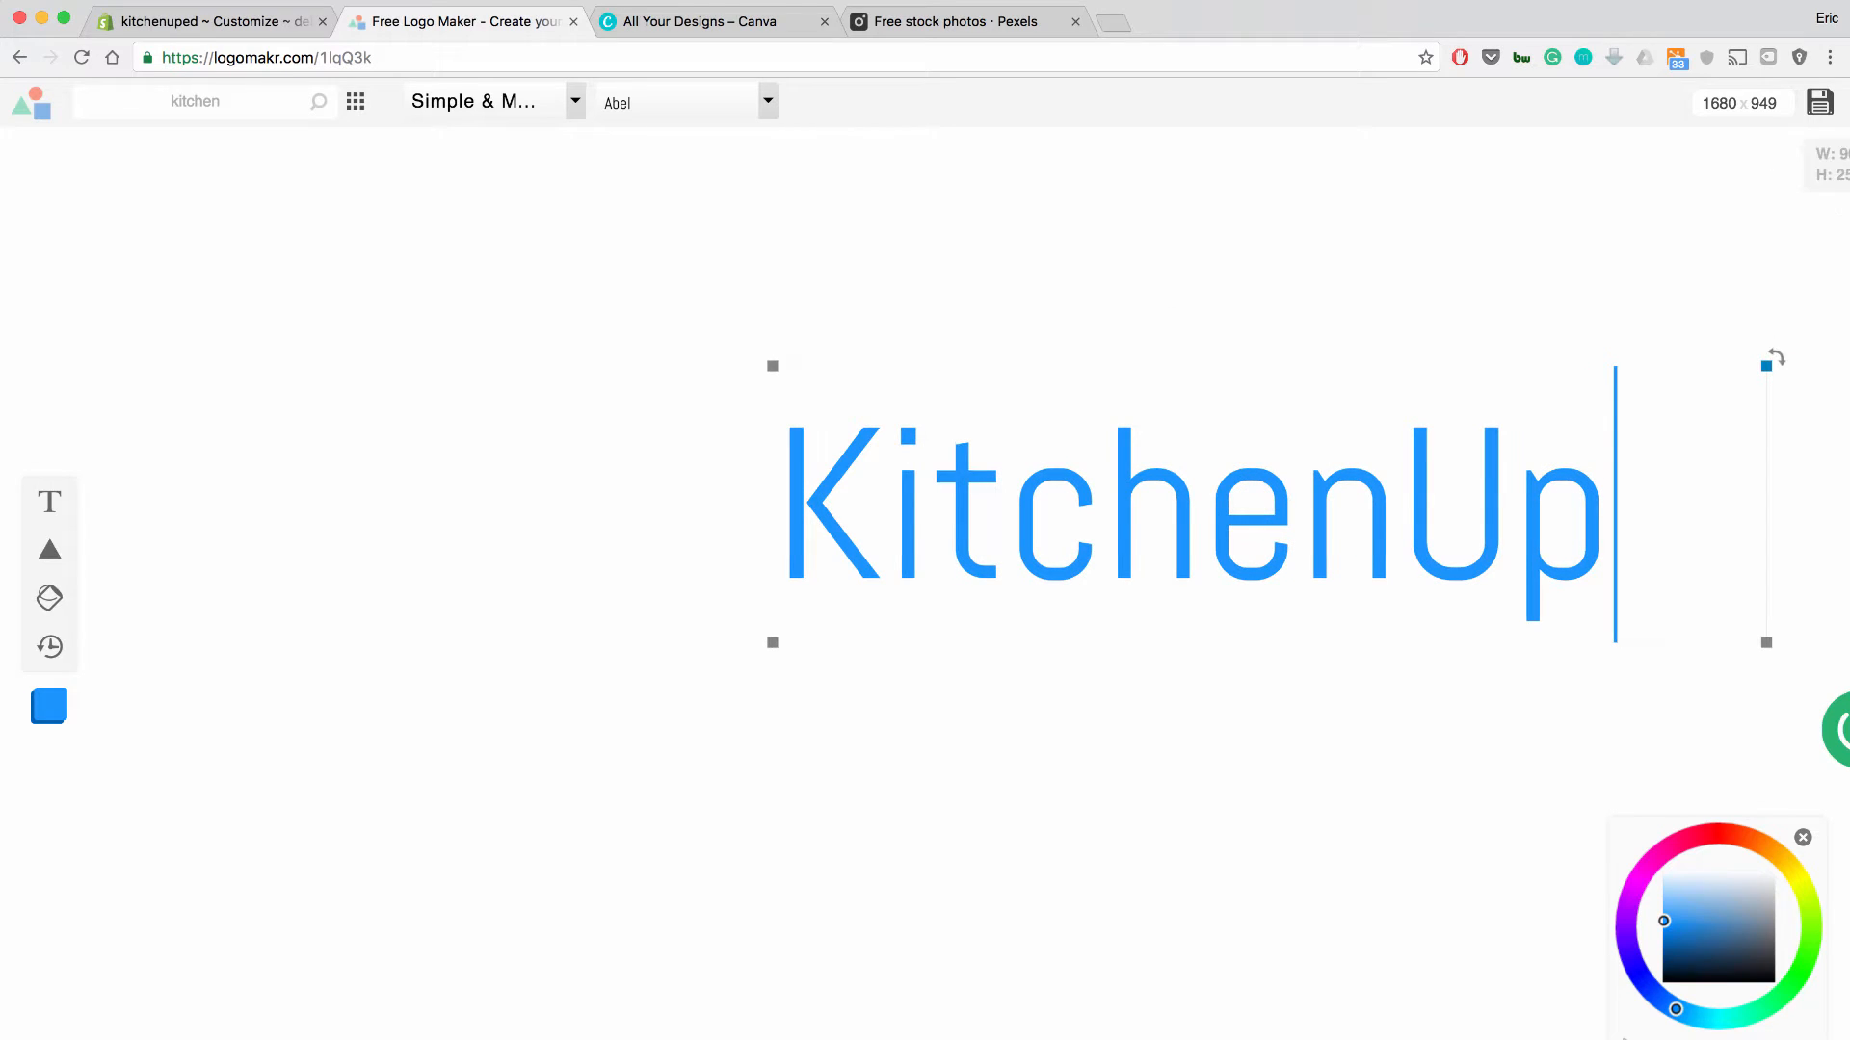
pyautogui.click(767, 362)
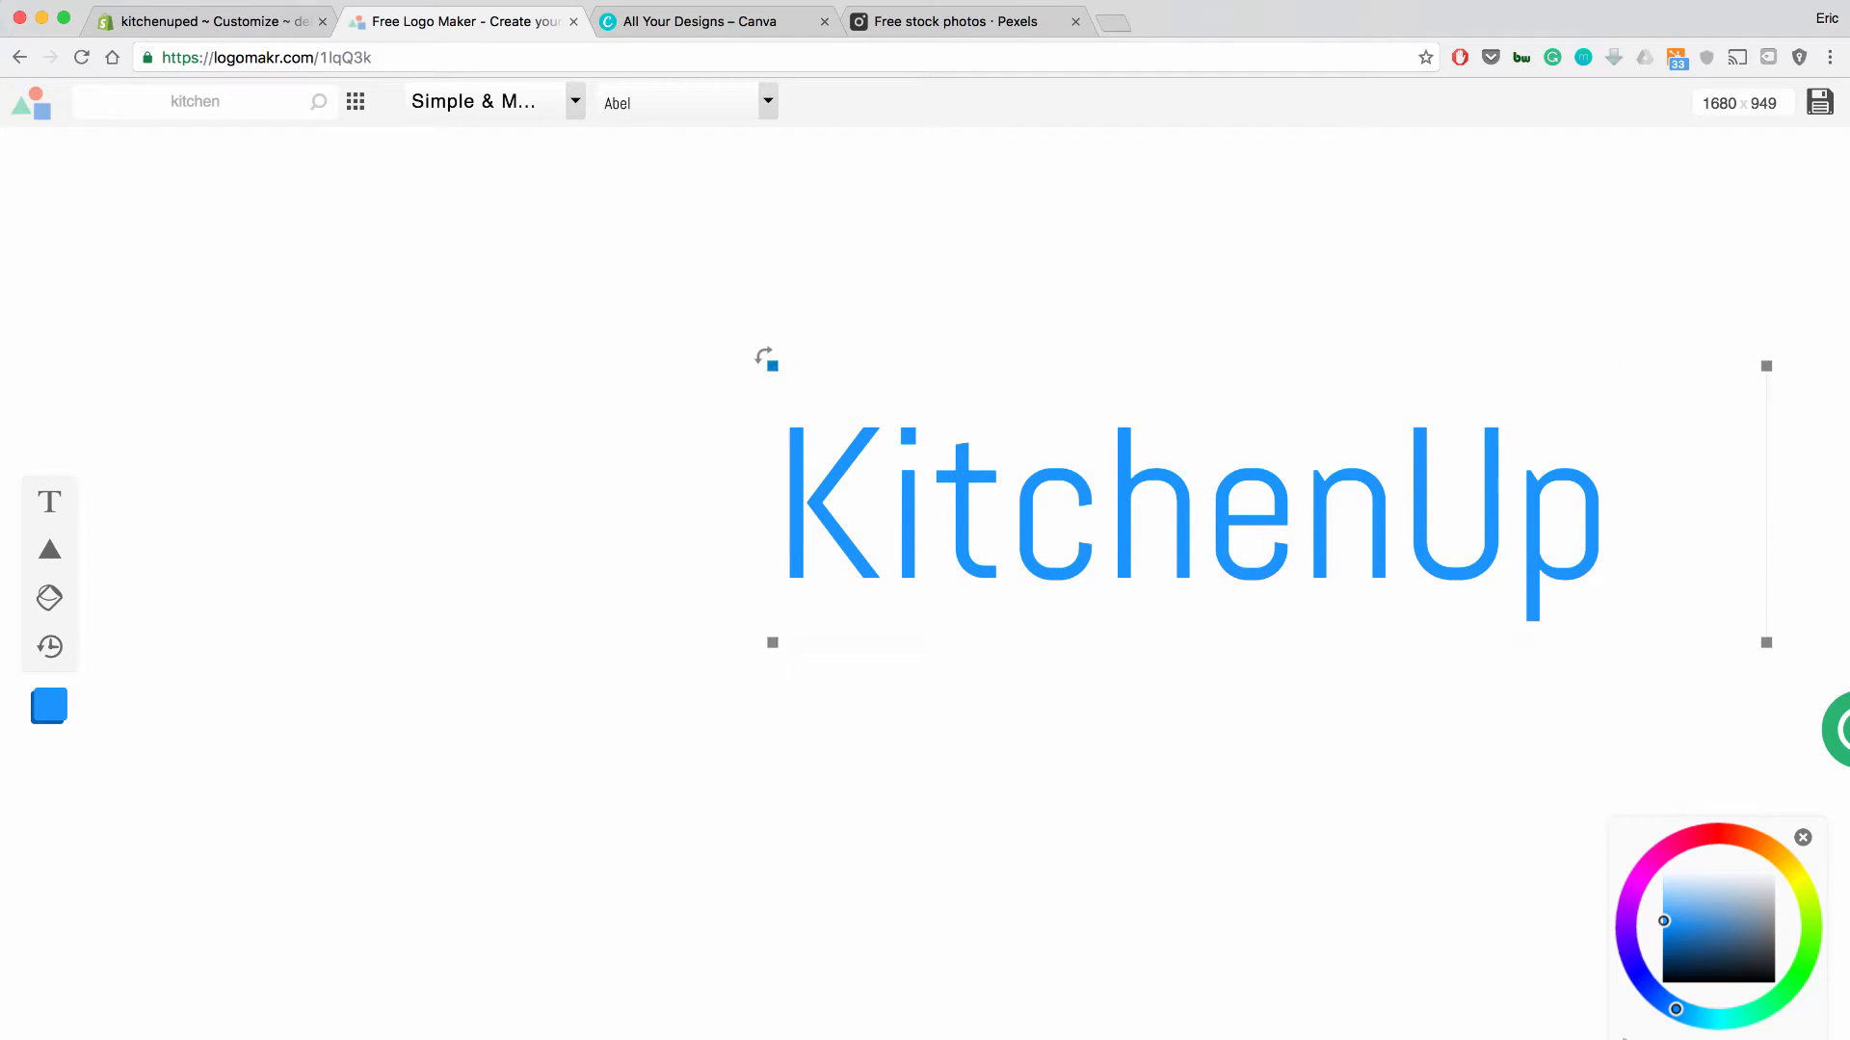
pyautogui.moveTo(770, 362); pyautogui.dragTo(578, 235)
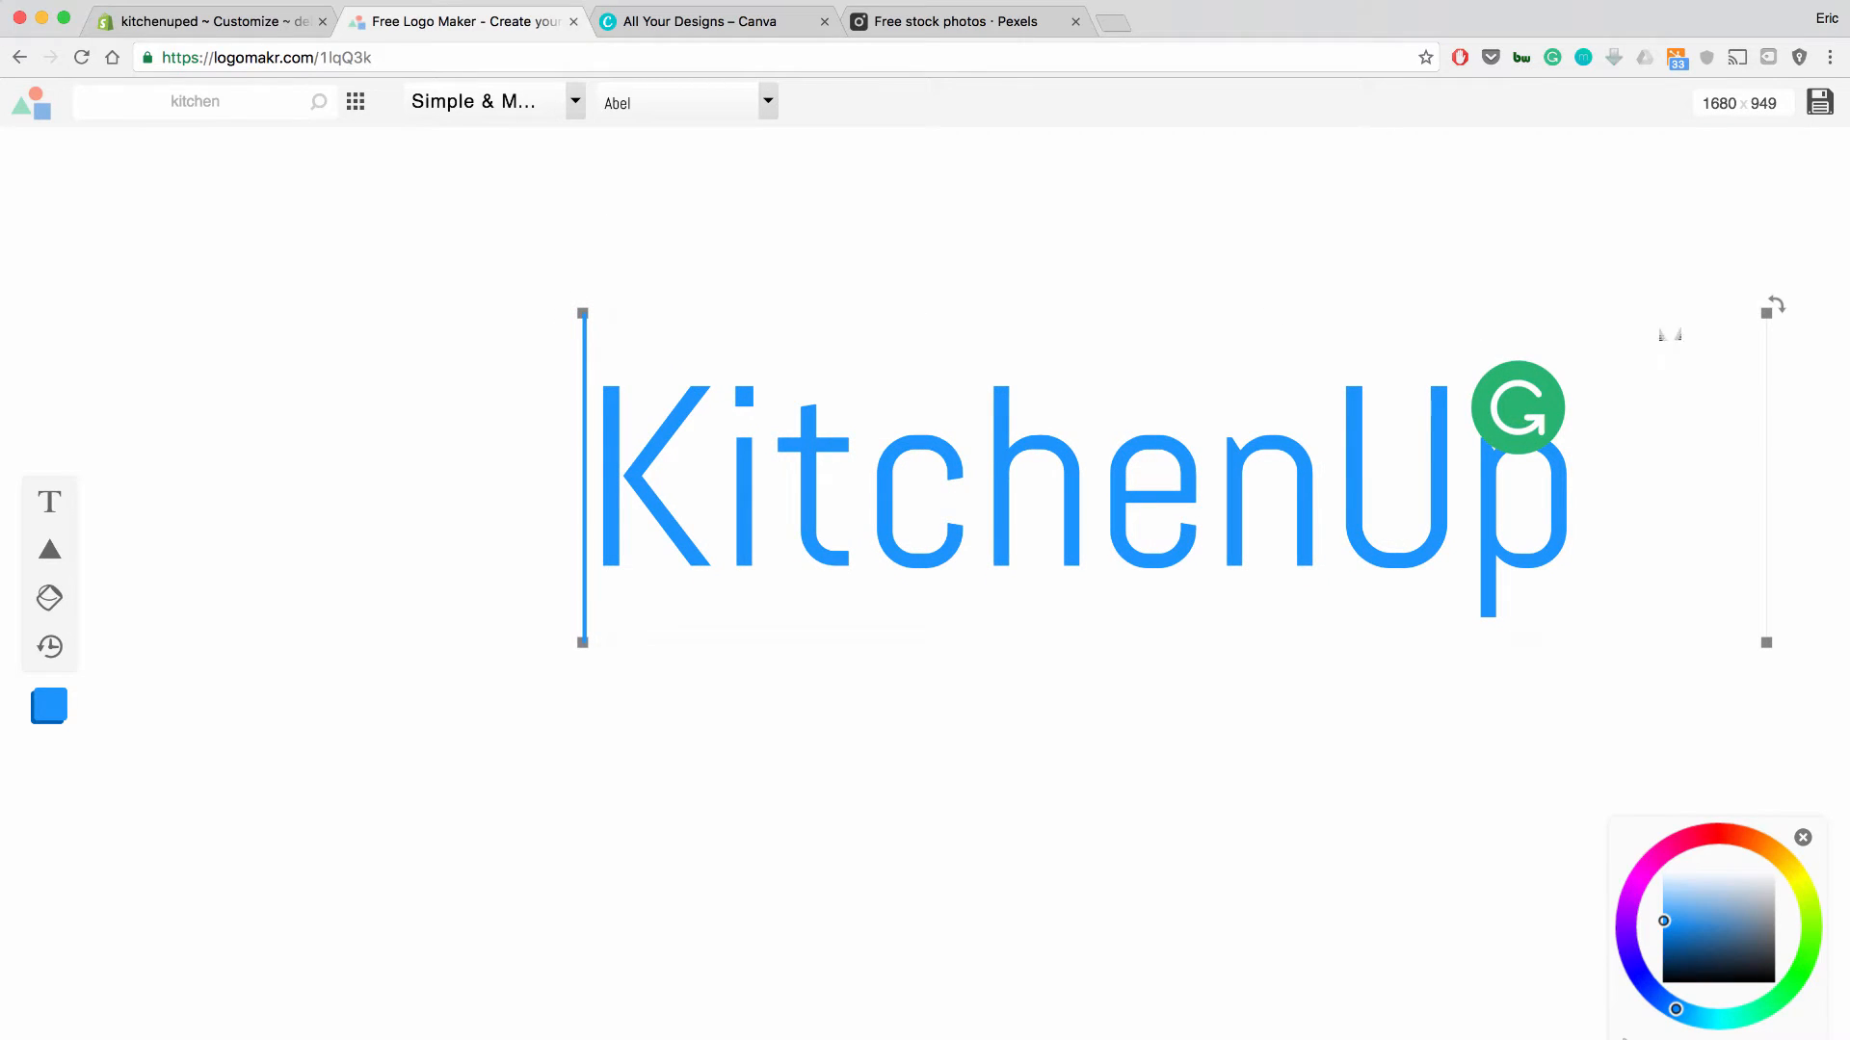
# Replace the old icon search term and search icons for 'kitchen'.
pyautogui.click(1329, 477)
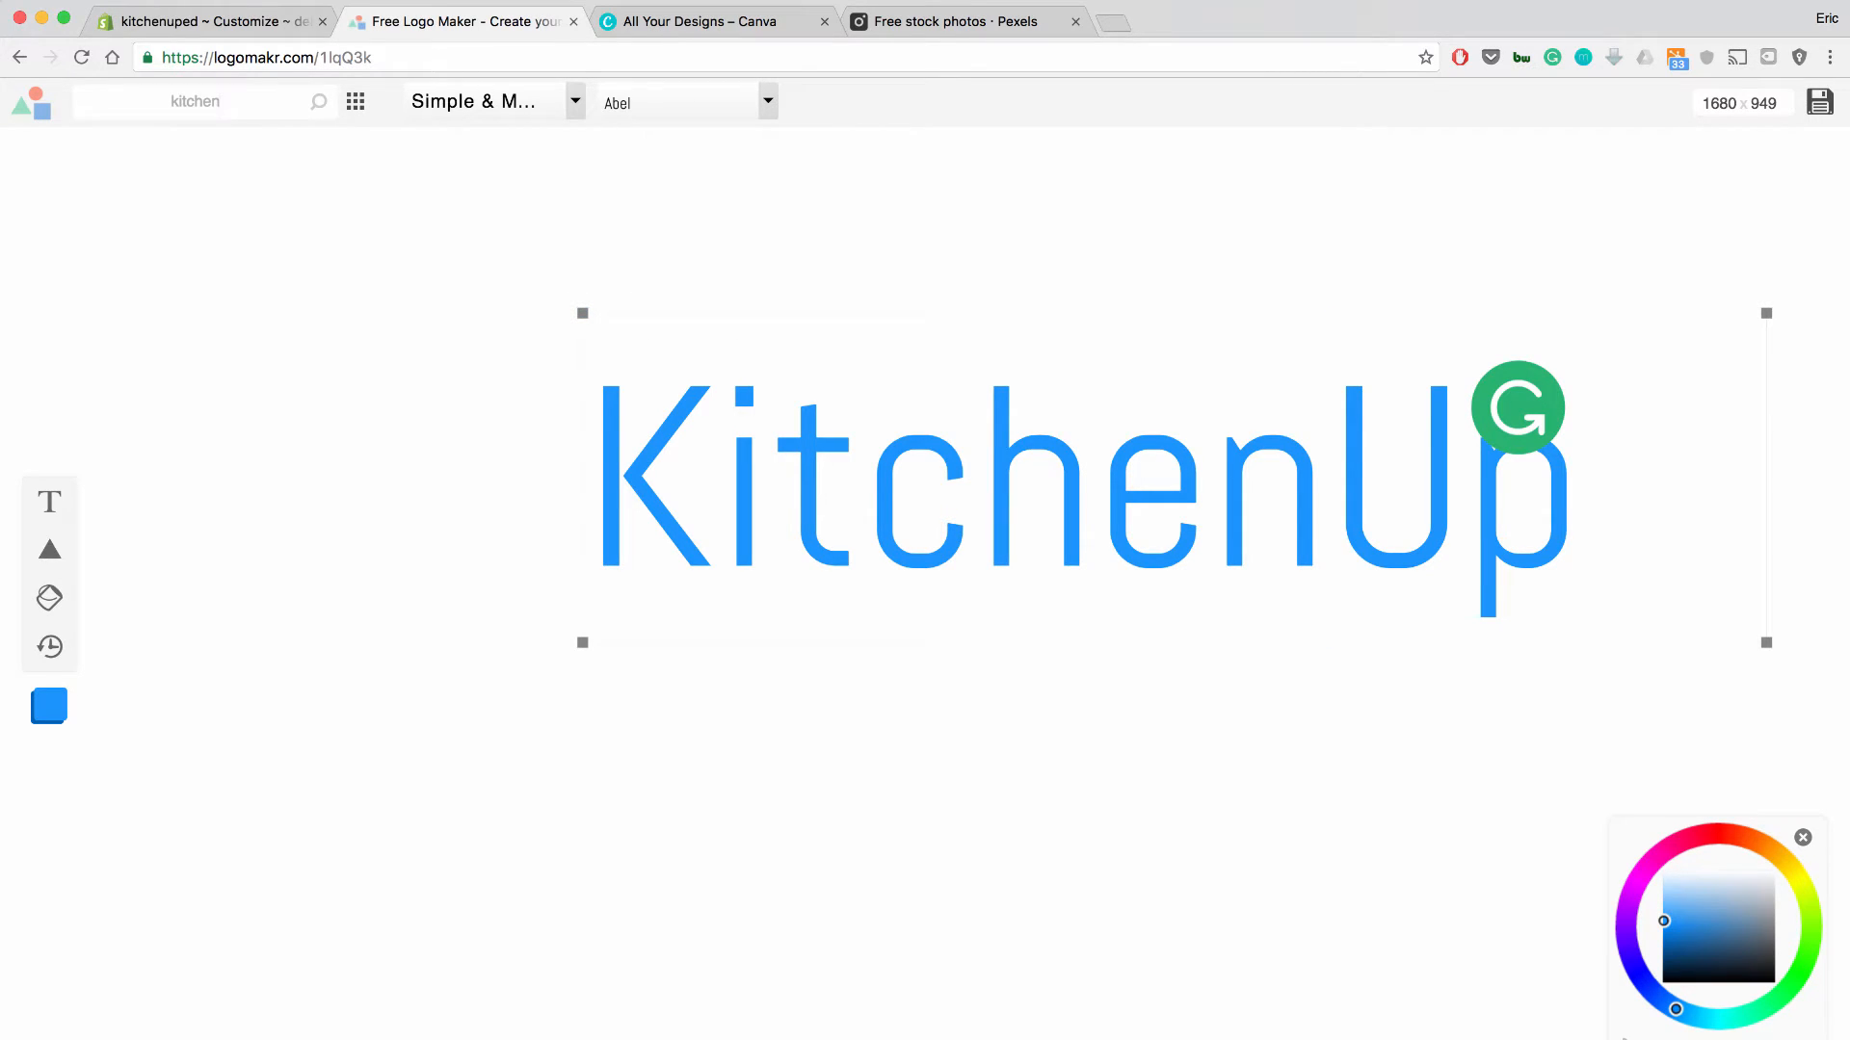
pyautogui.press('super+a')
pyautogui.press('BackSpace')
pyautogui.write('kitchen')
pyautogui.press('Return')
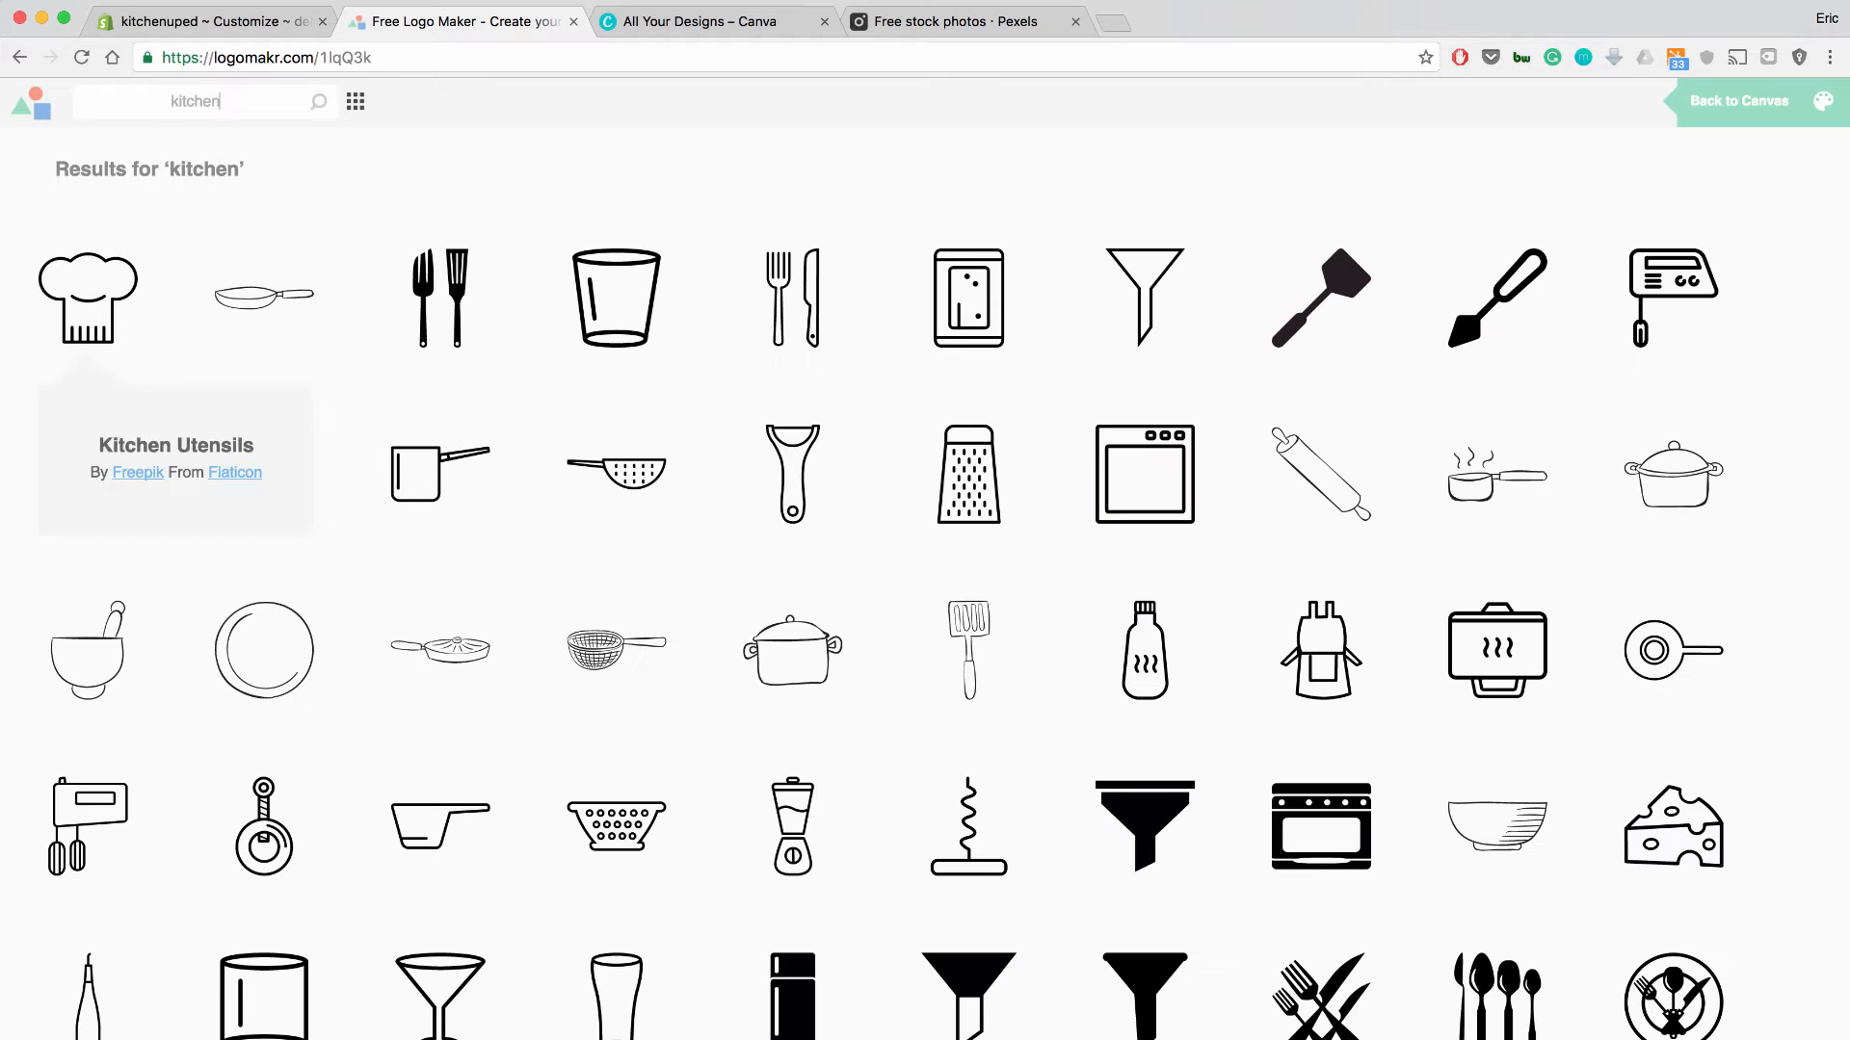
# Add the spatula icon from the results and move it left of the KitchenUp text.
pyautogui.scroll(-4, 925, 578)
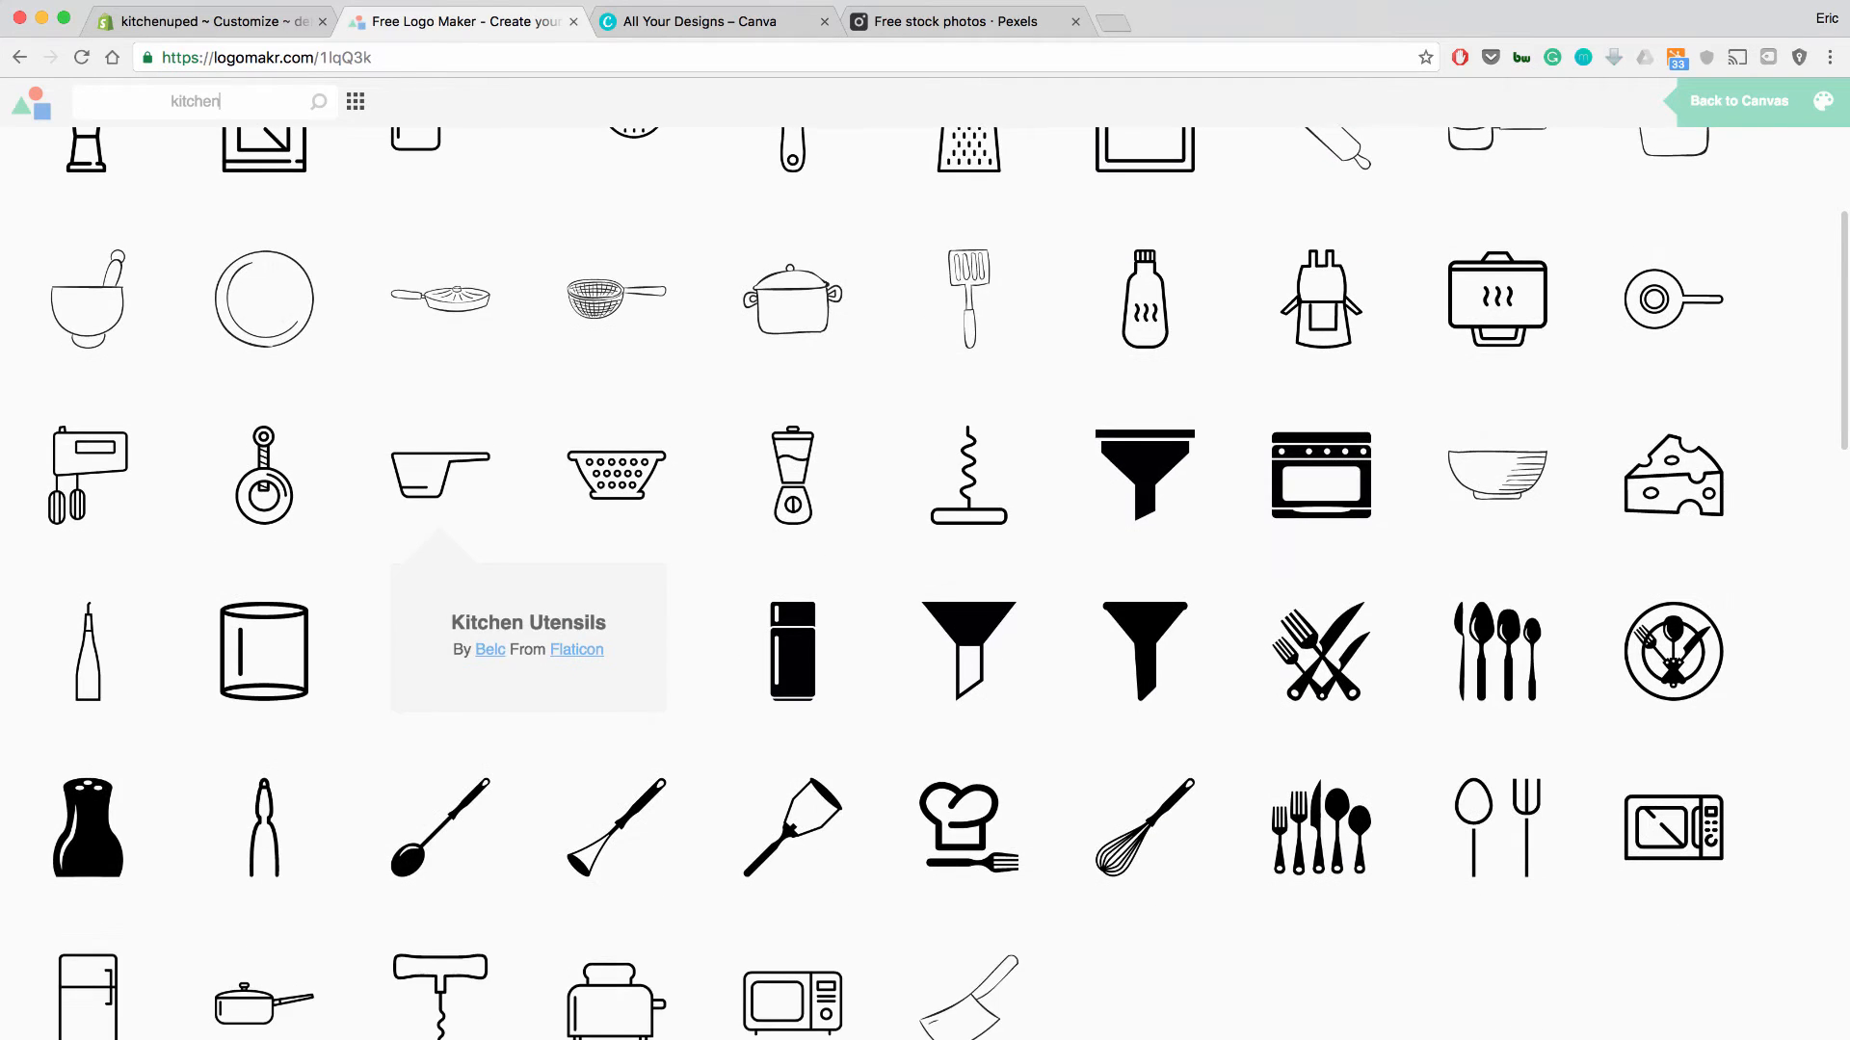
pyautogui.scroll(2, 925, 578)
pyautogui.scroll(2, 925, 578)
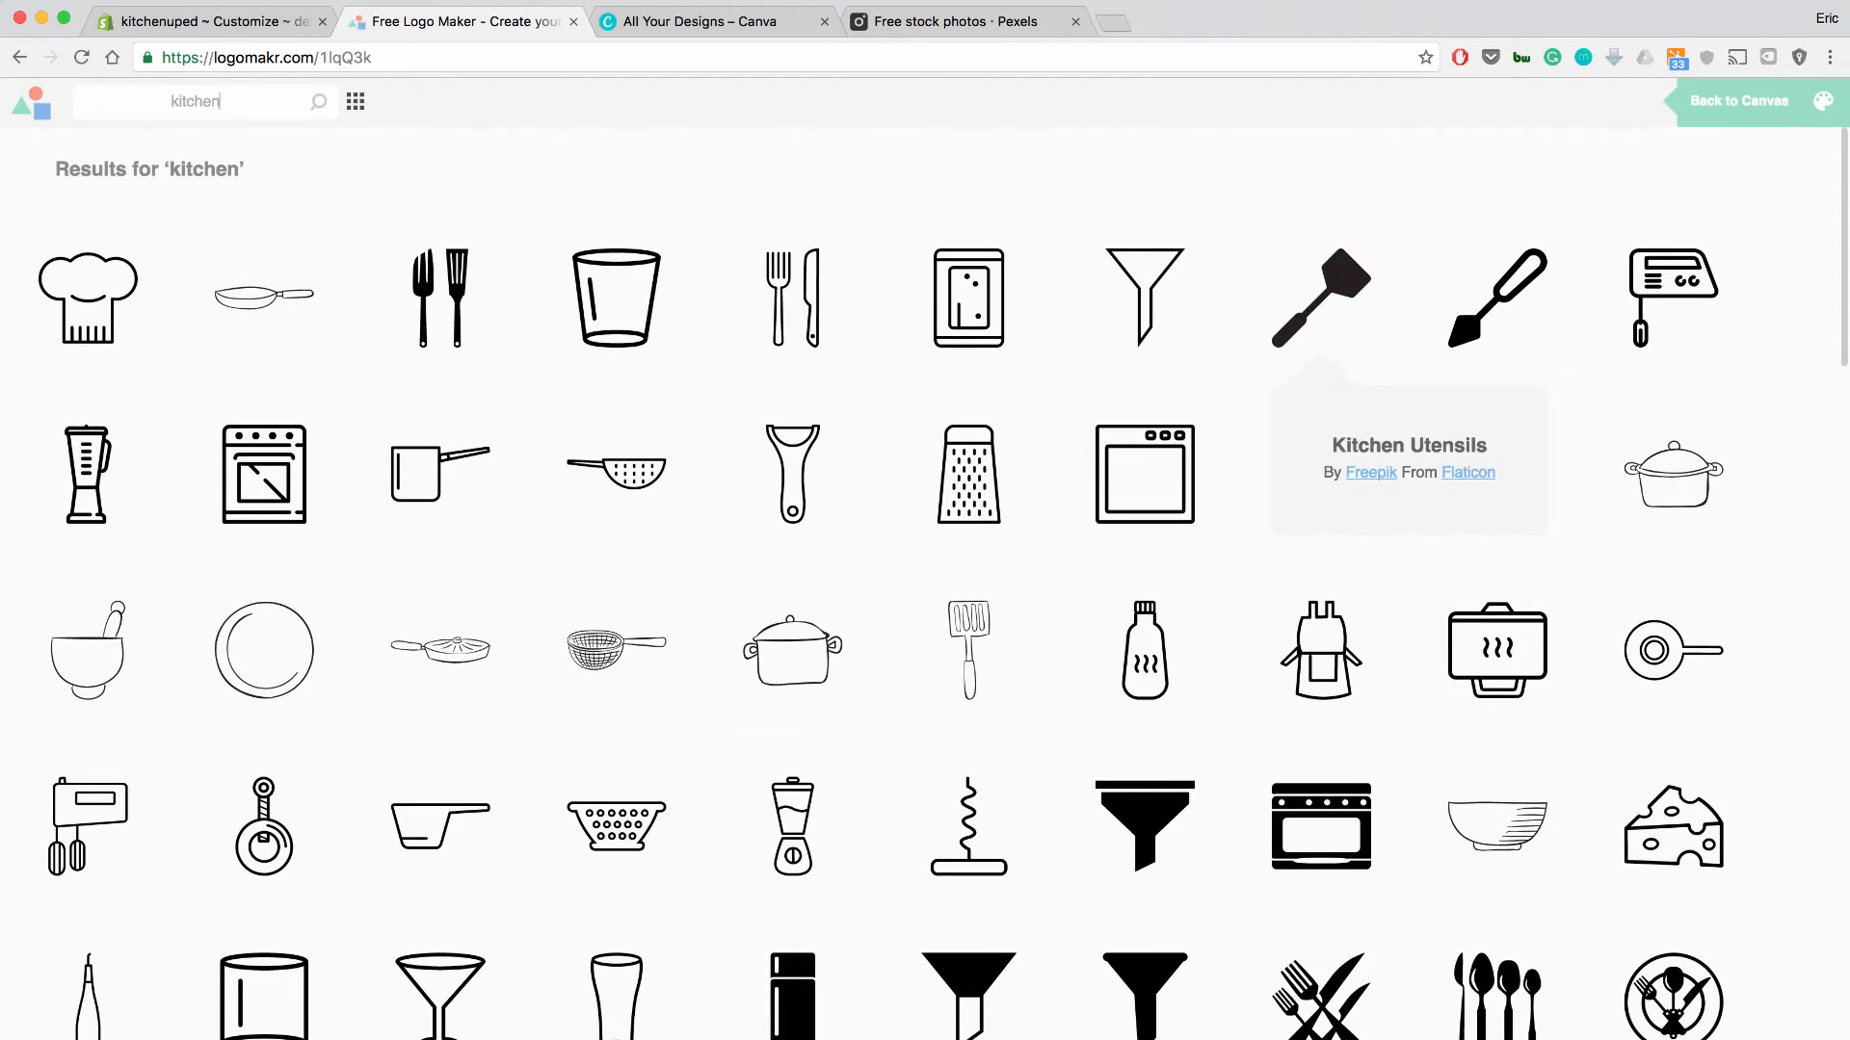
pyautogui.click(1320, 294)
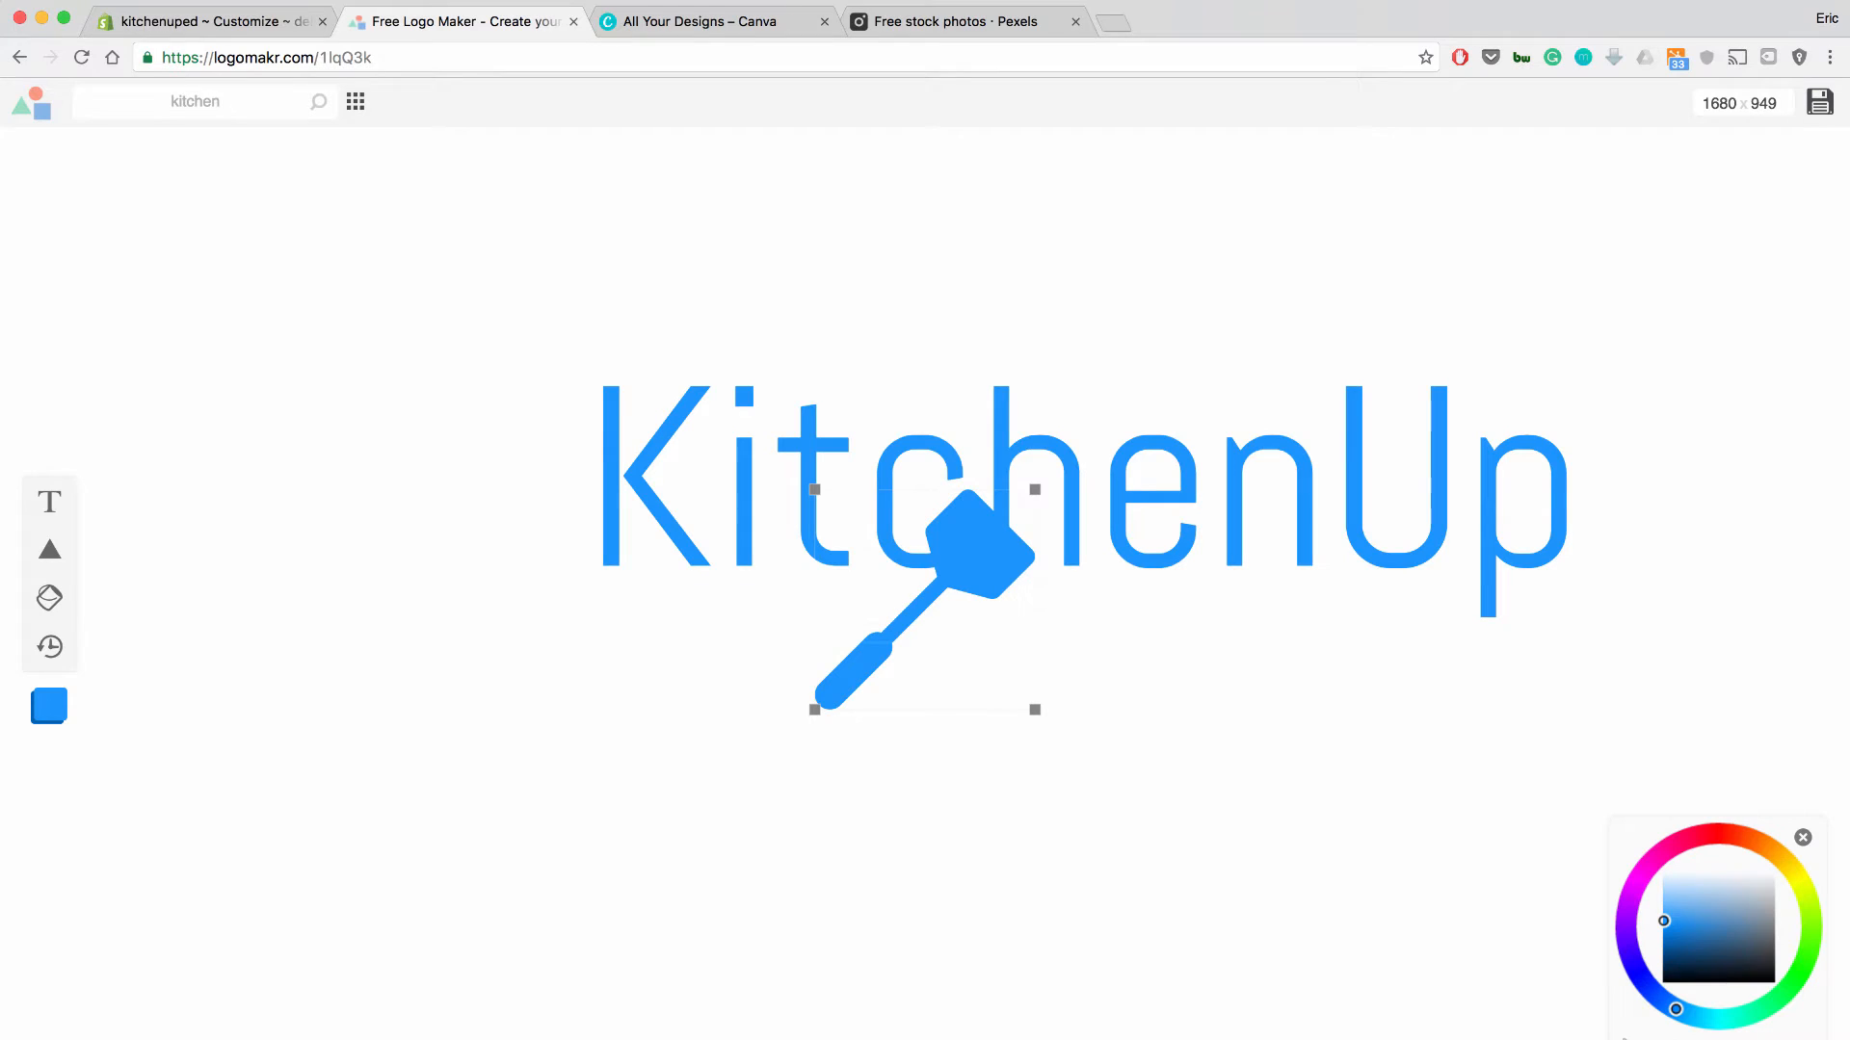
pyautogui.moveTo(994, 567); pyautogui.dragTo(516, 435)
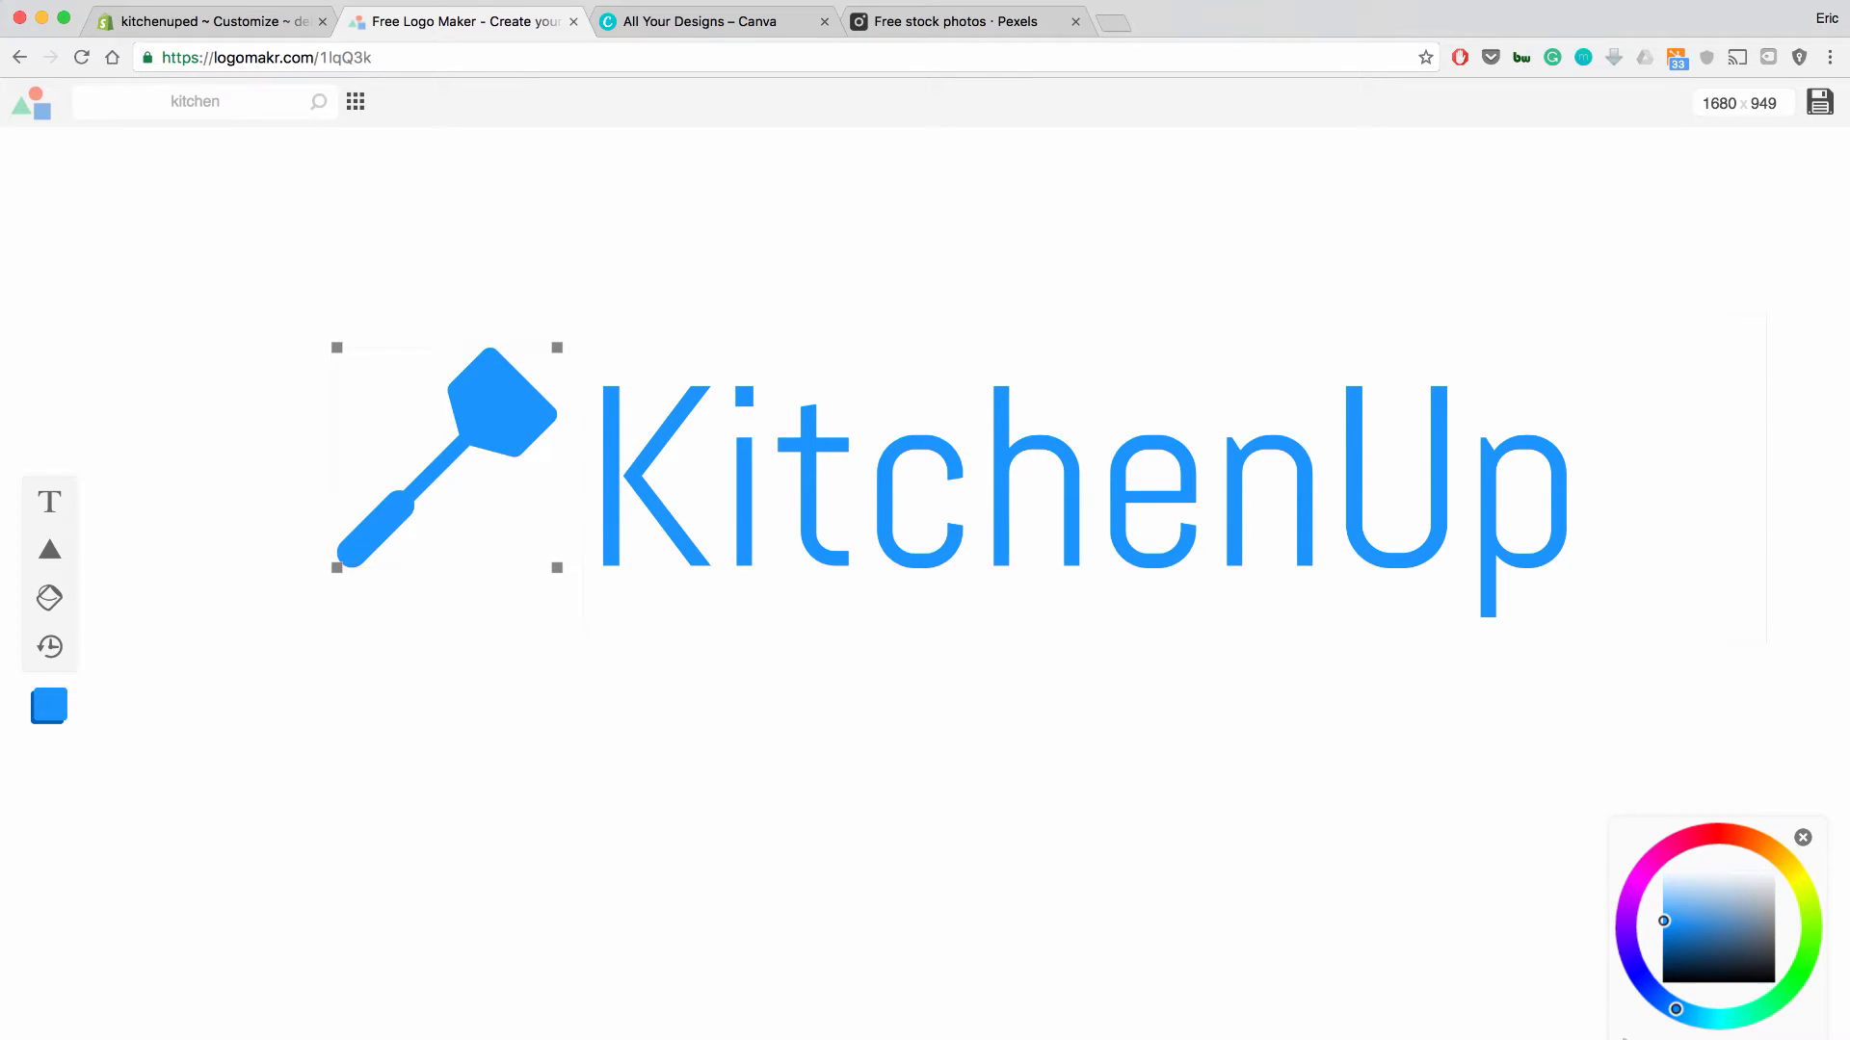
# Check the 1680 canvas width value, then return to the Shopify theme editor.
pyautogui.doubleClick(1722, 103)
pyautogui.click(1725, 104)
pyautogui.click(231, 21)
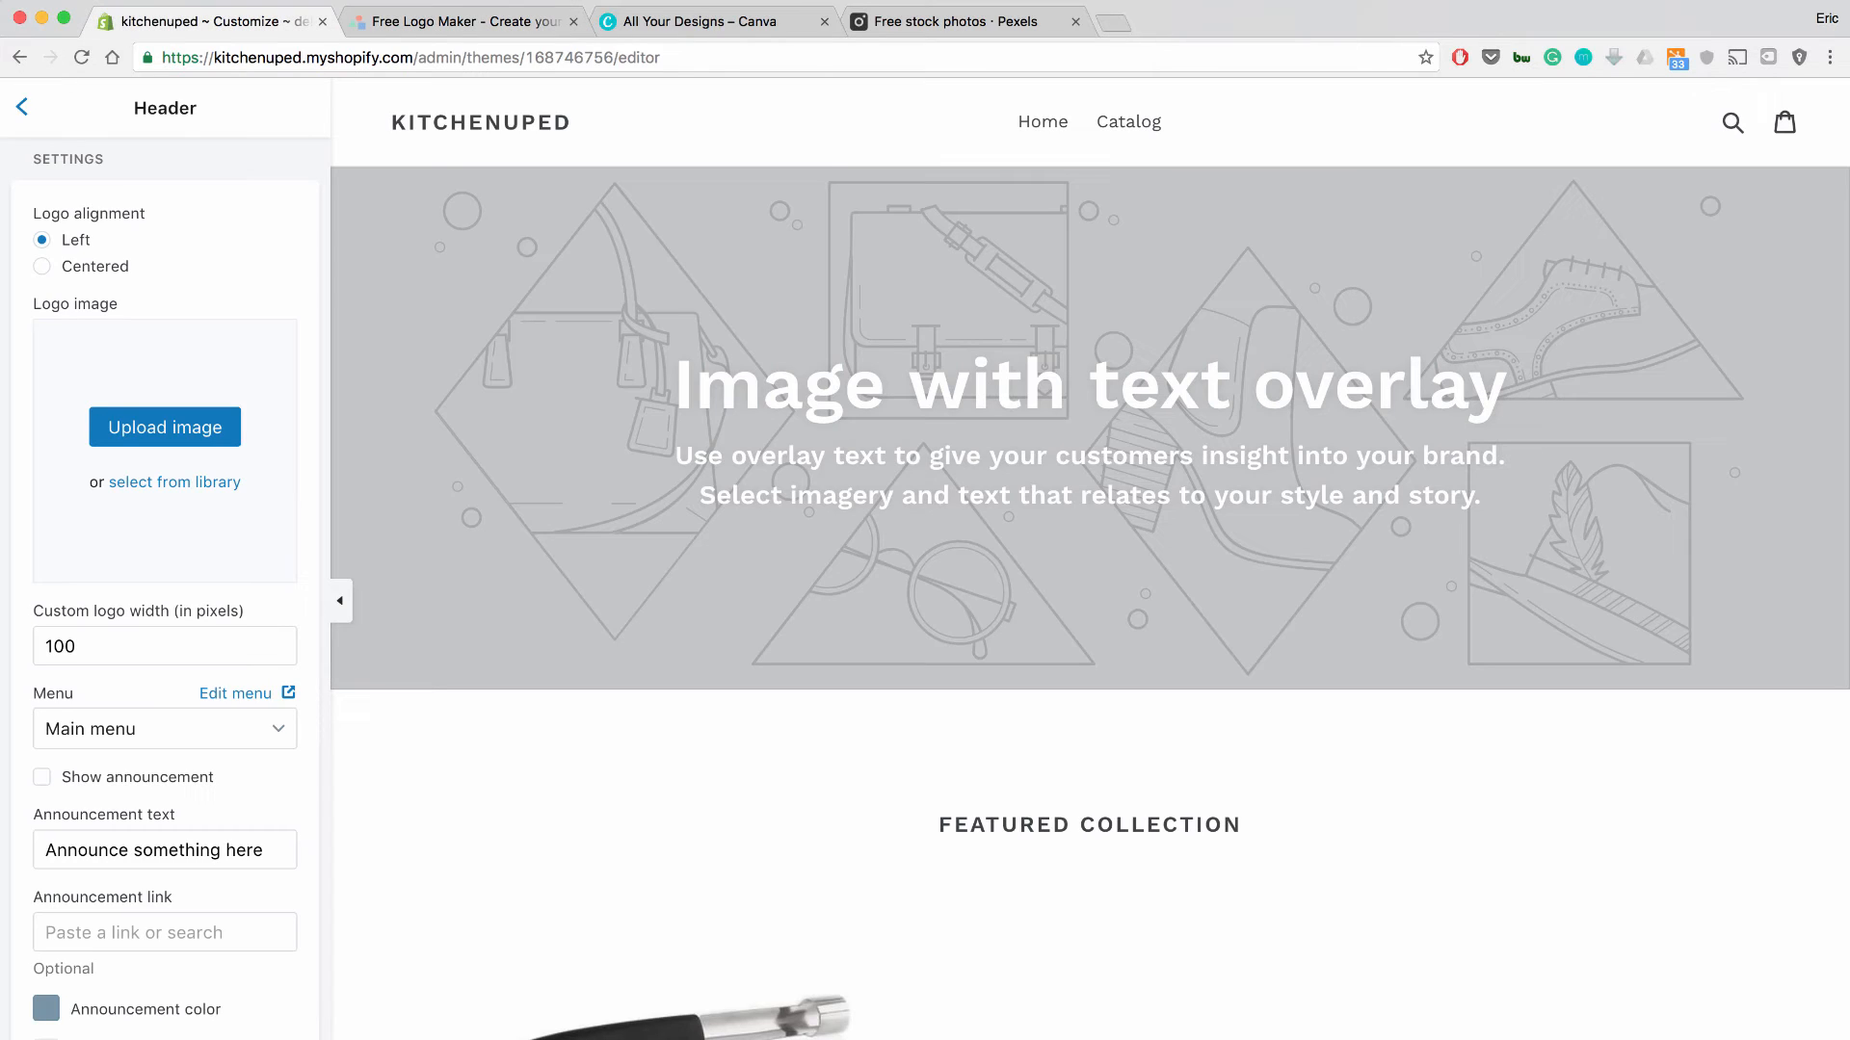
# Upload the downloaded KitchenUp logo file as the header's Logo image.
pyautogui.click(164, 426)
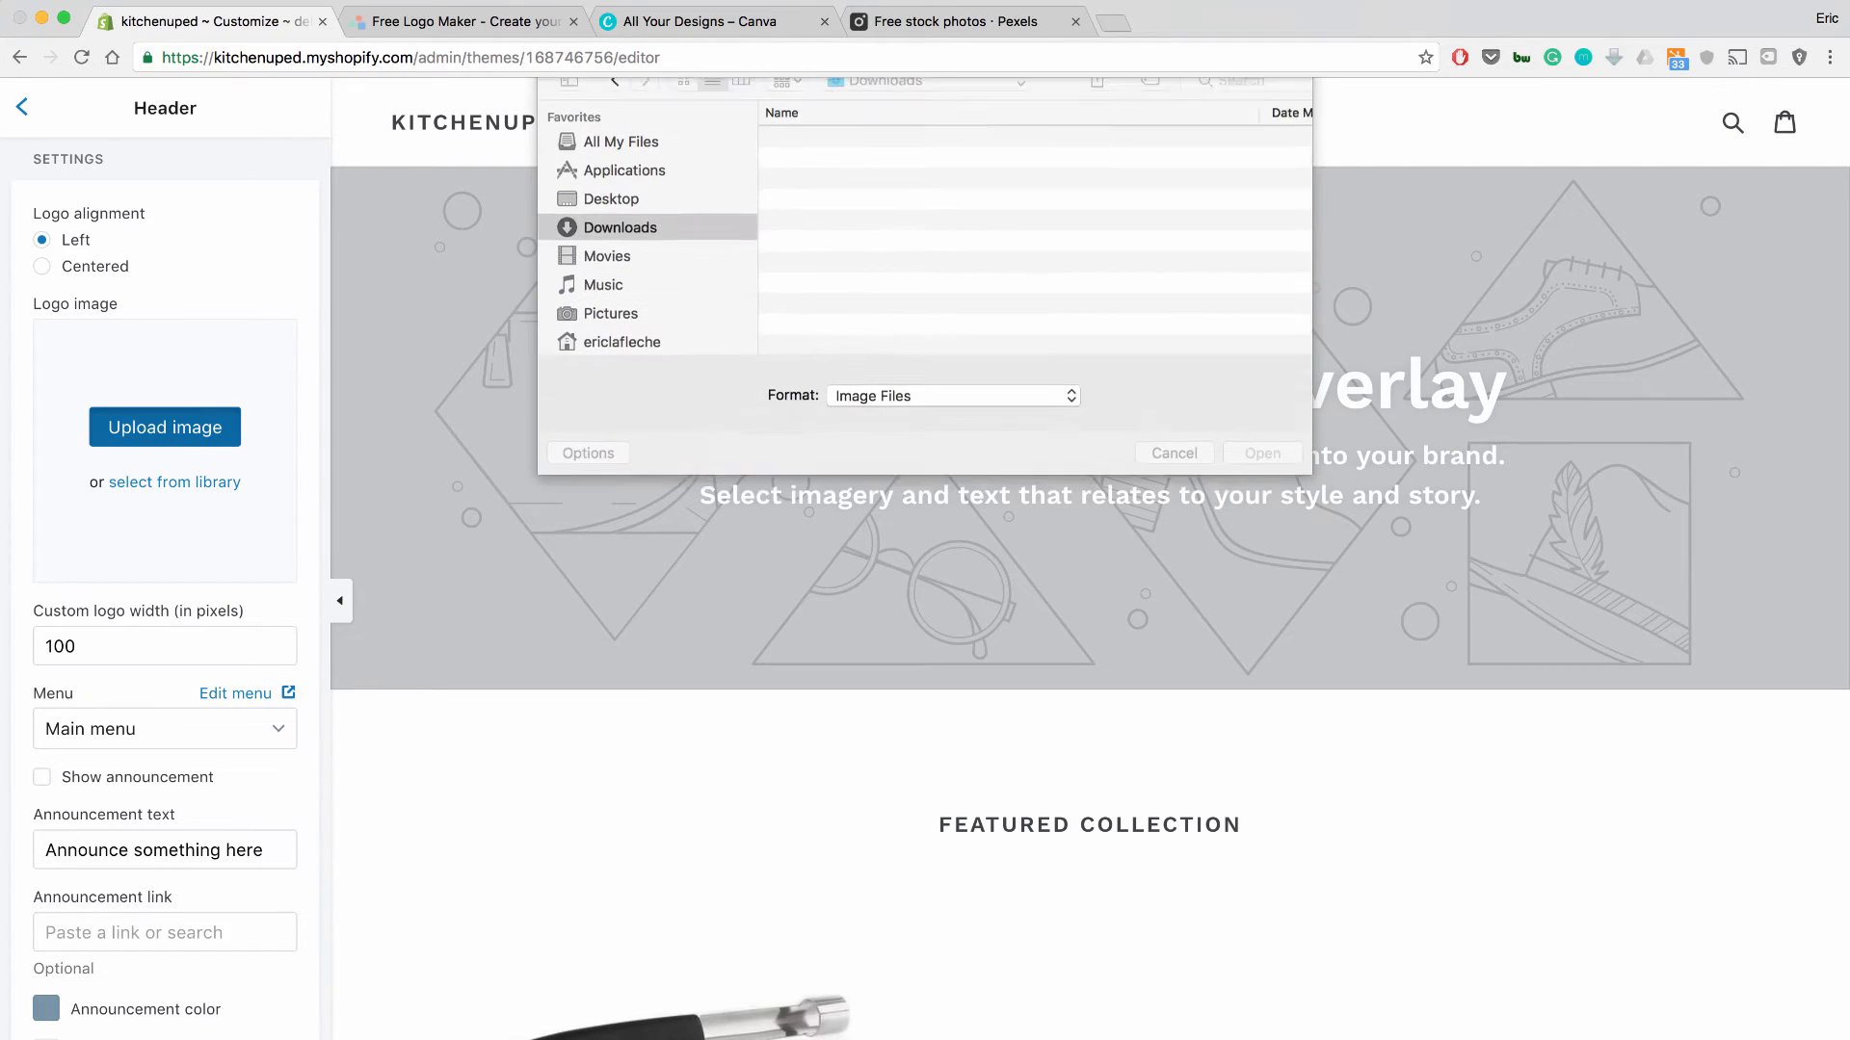
pyautogui.doubleClick(872, 157)
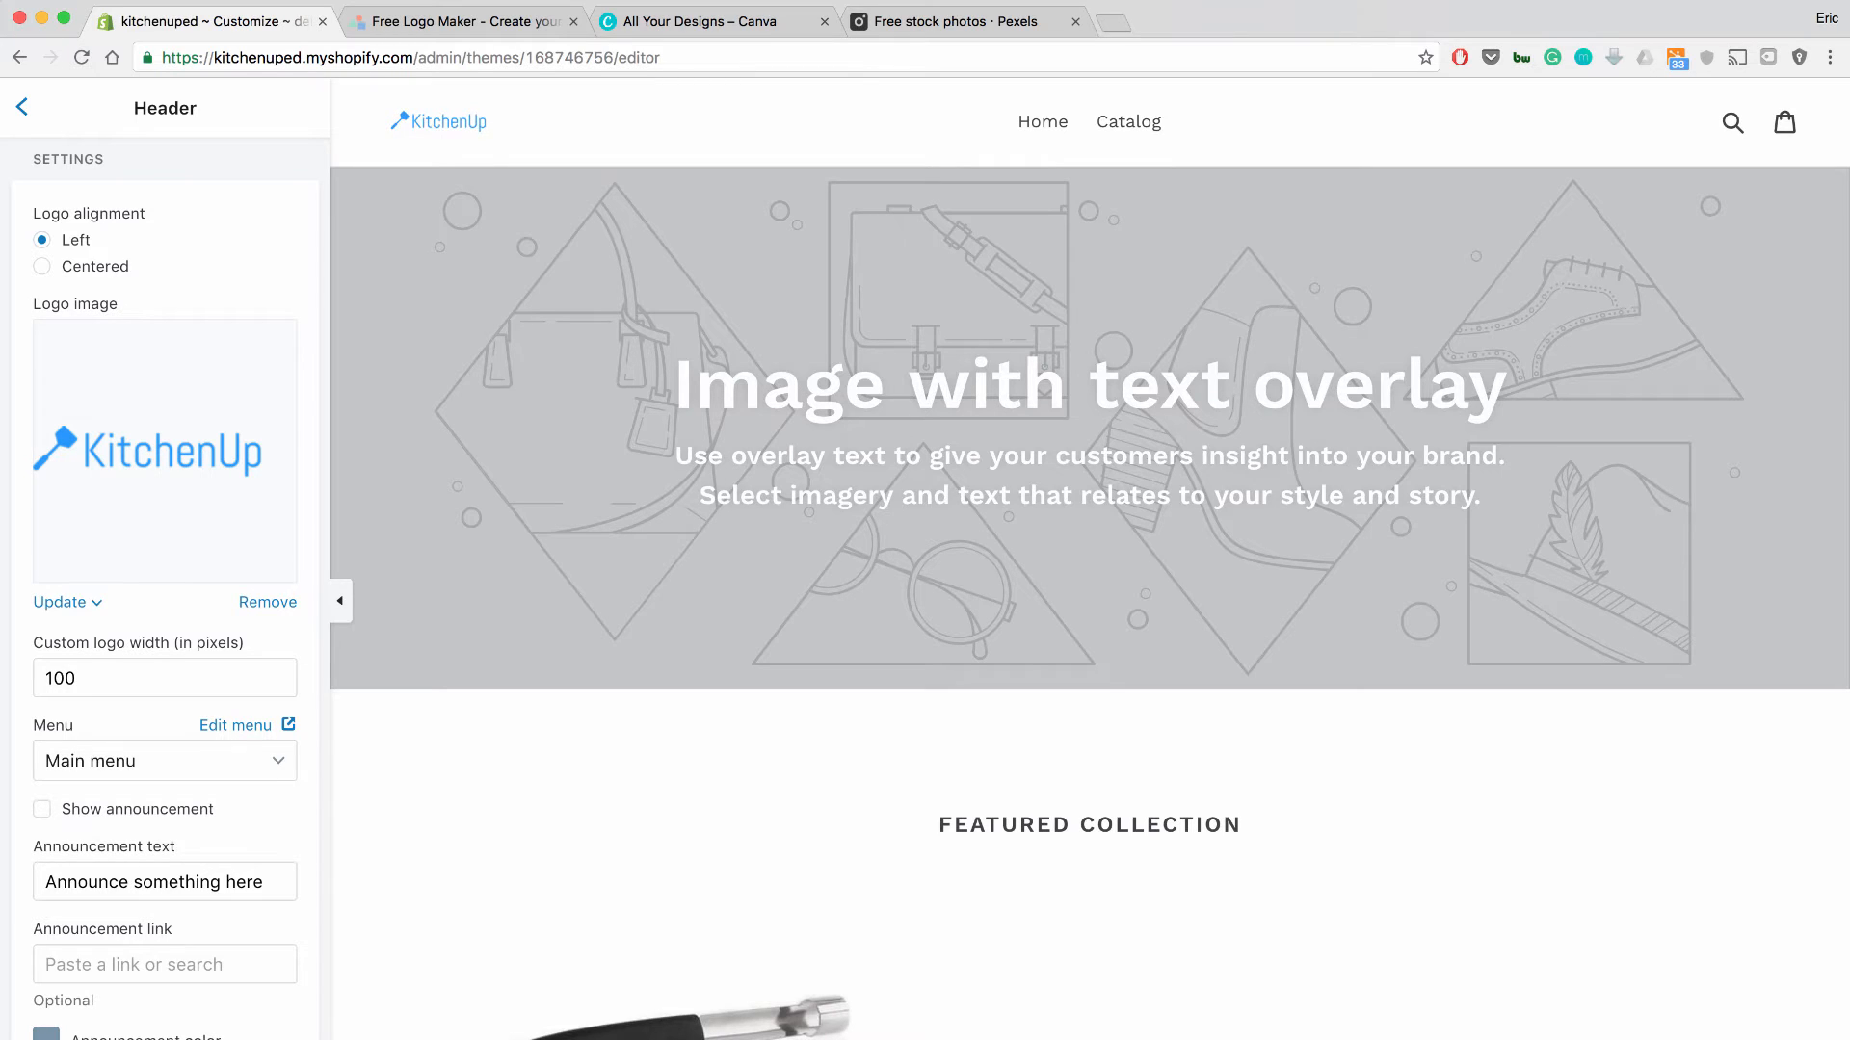
pyautogui.scroll(-2, 165, 588)
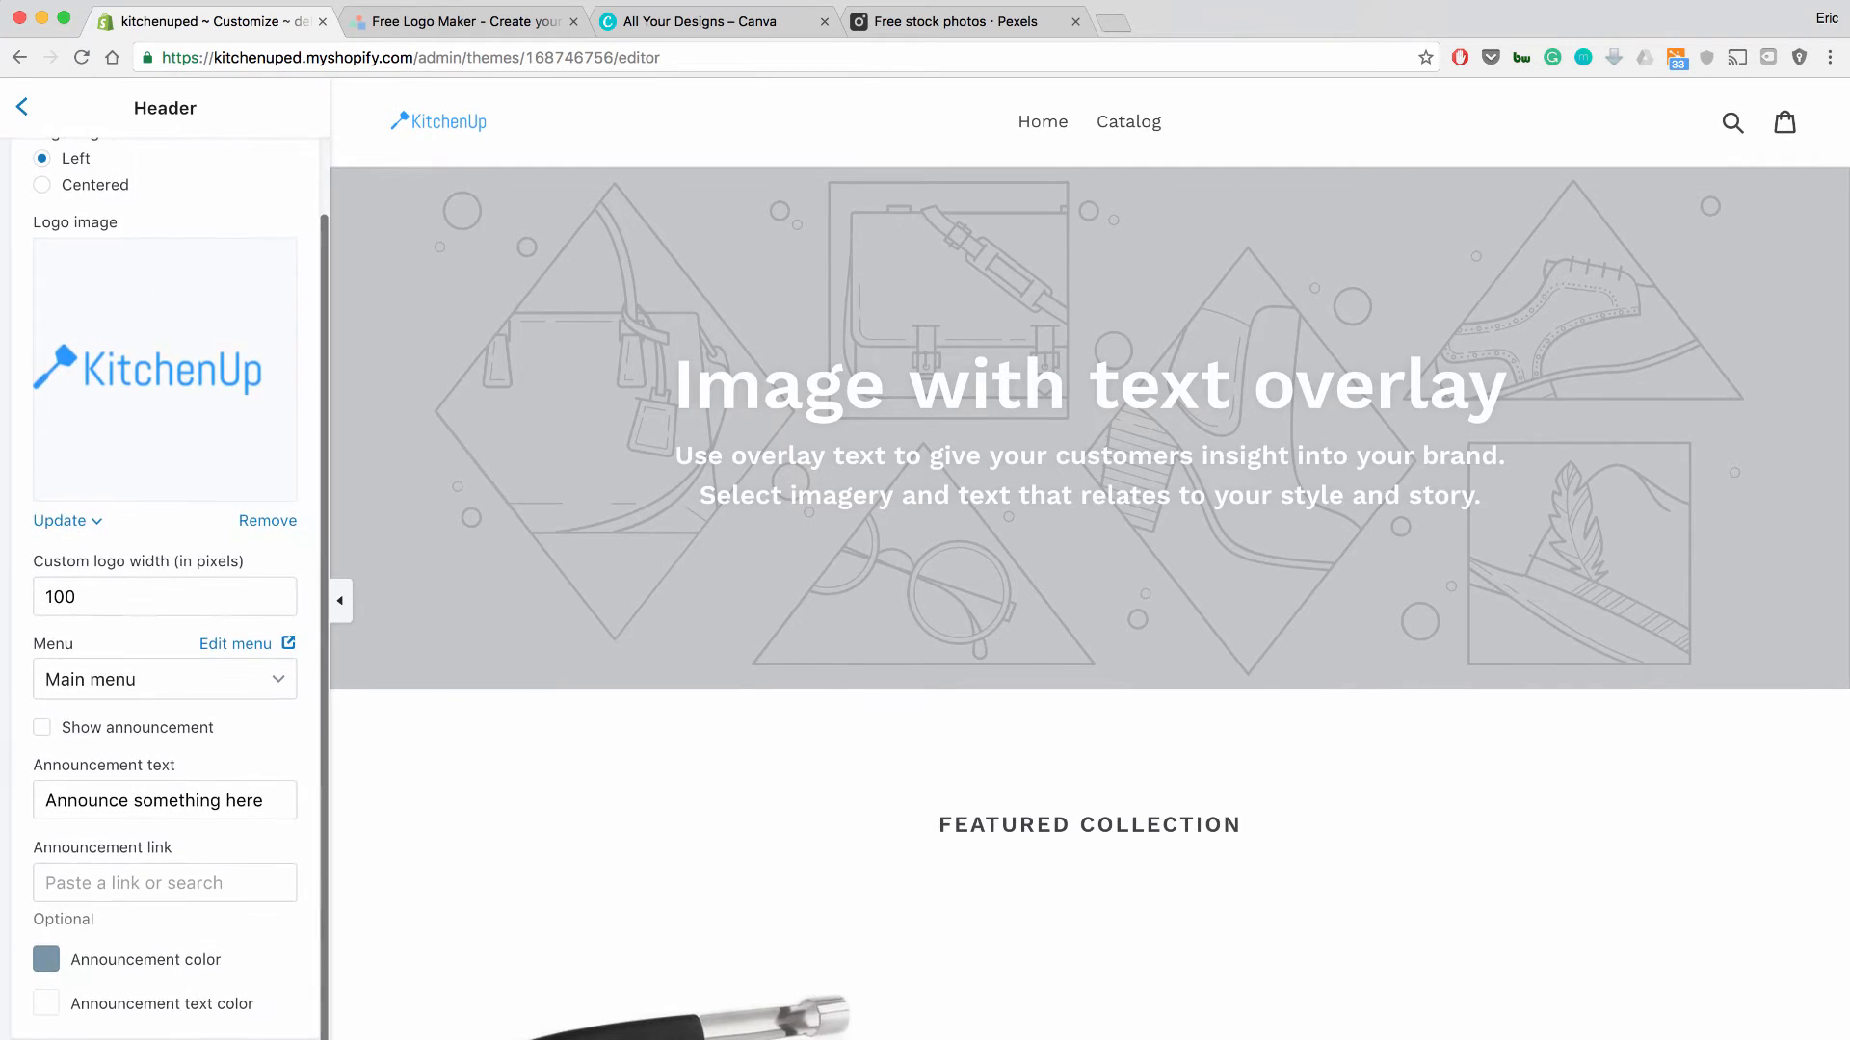
pyautogui.scroll(2, 165, 587)
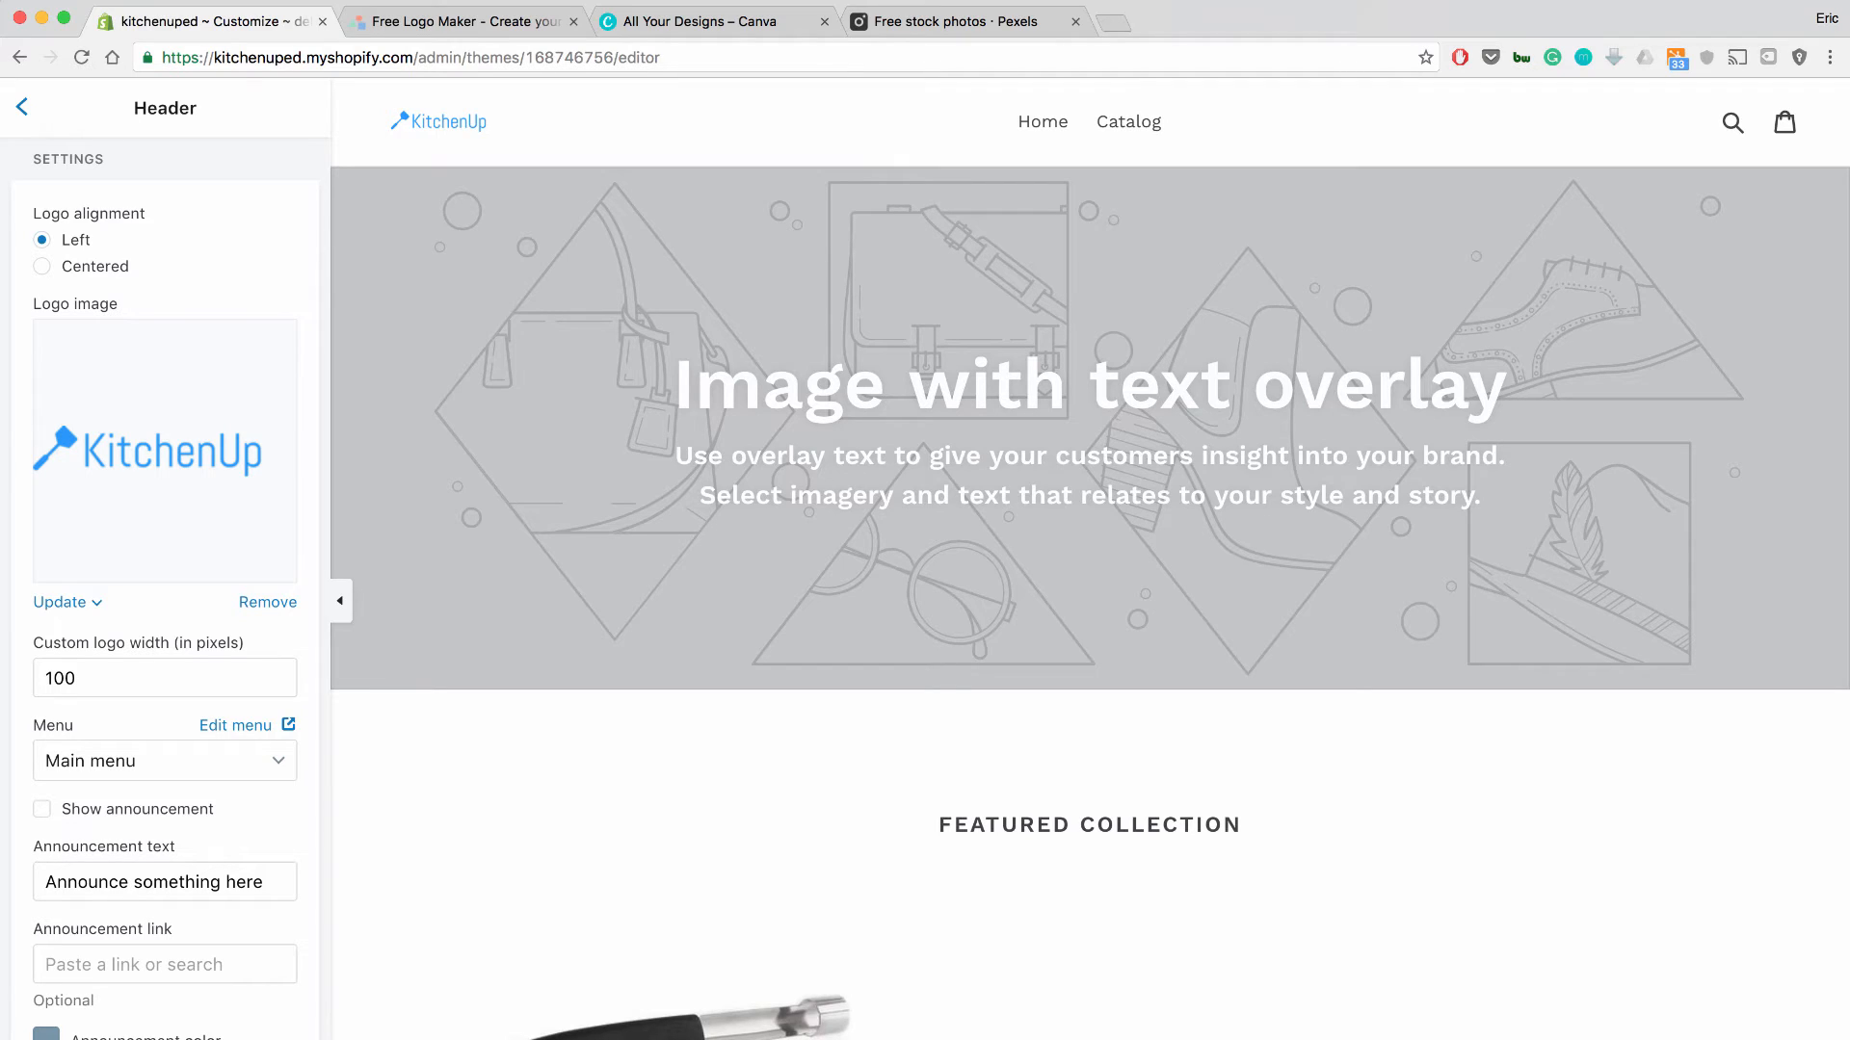
# Search Pexels for 'kitchen' stock photos.
pyautogui.press('super+4')
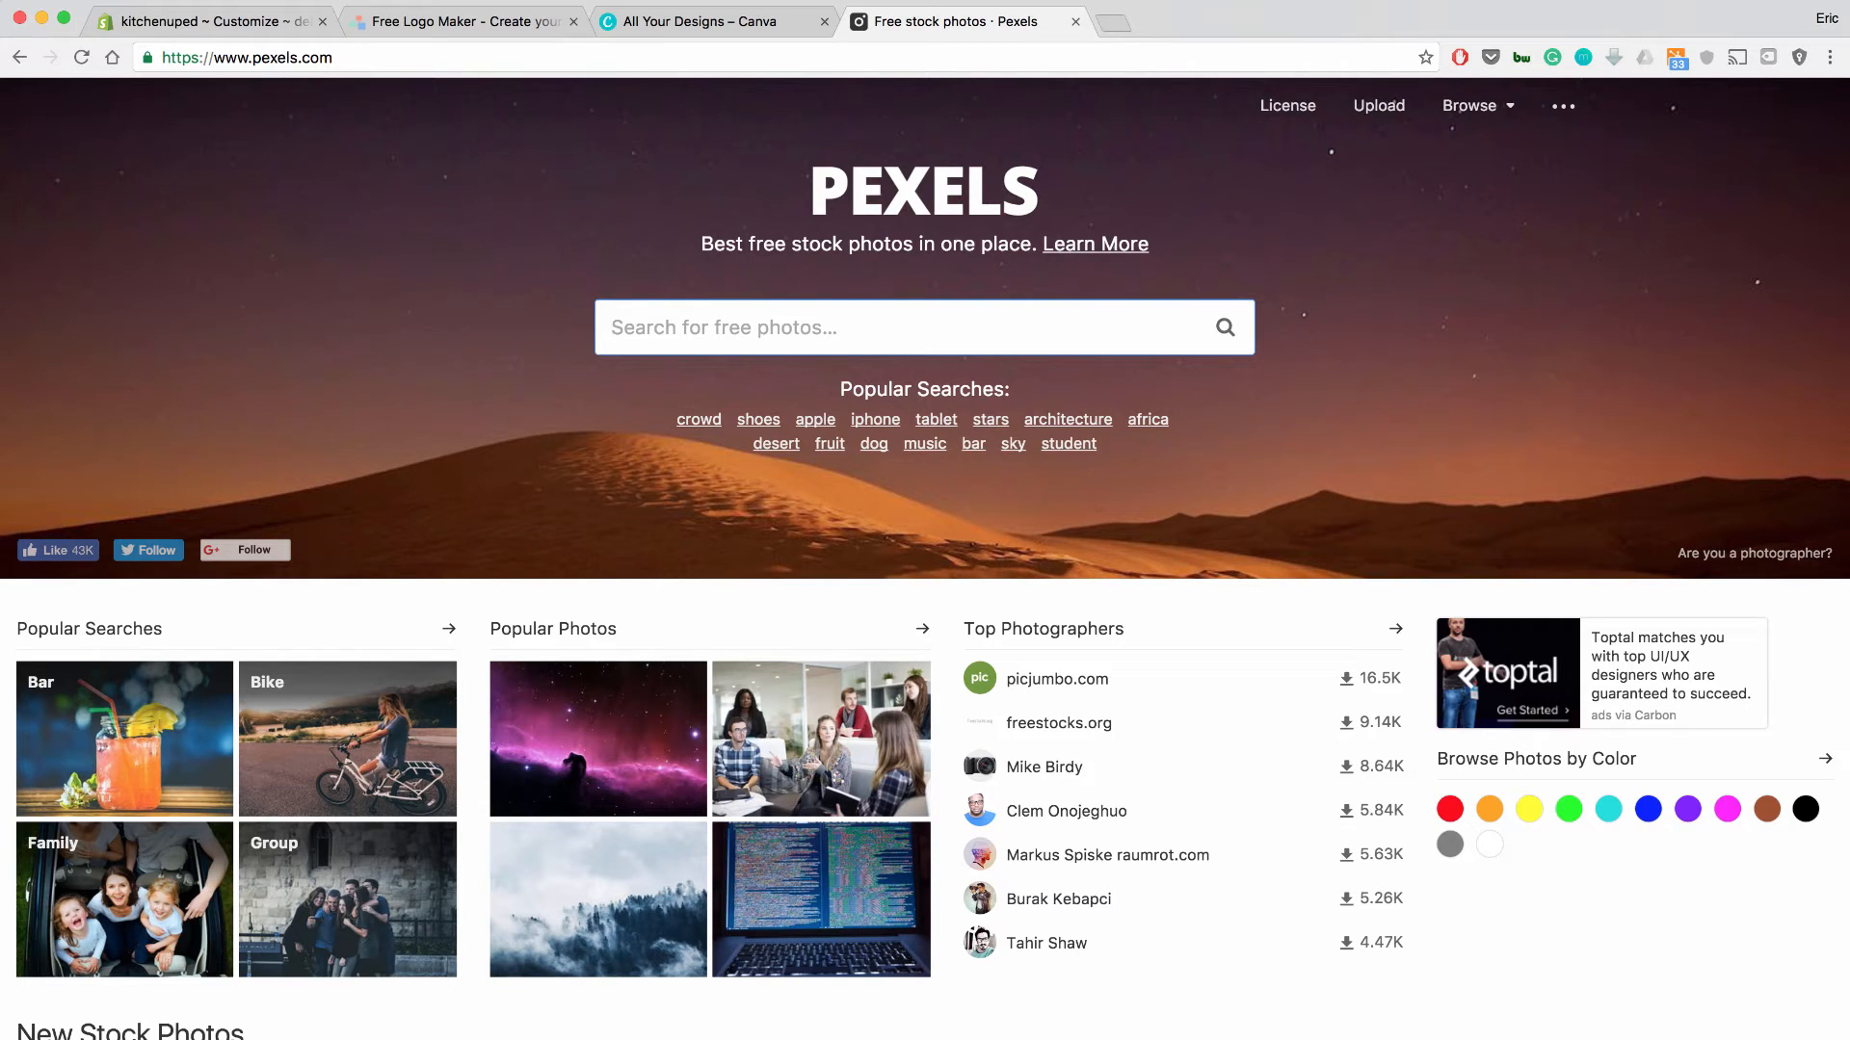
pyautogui.write('kitchen')
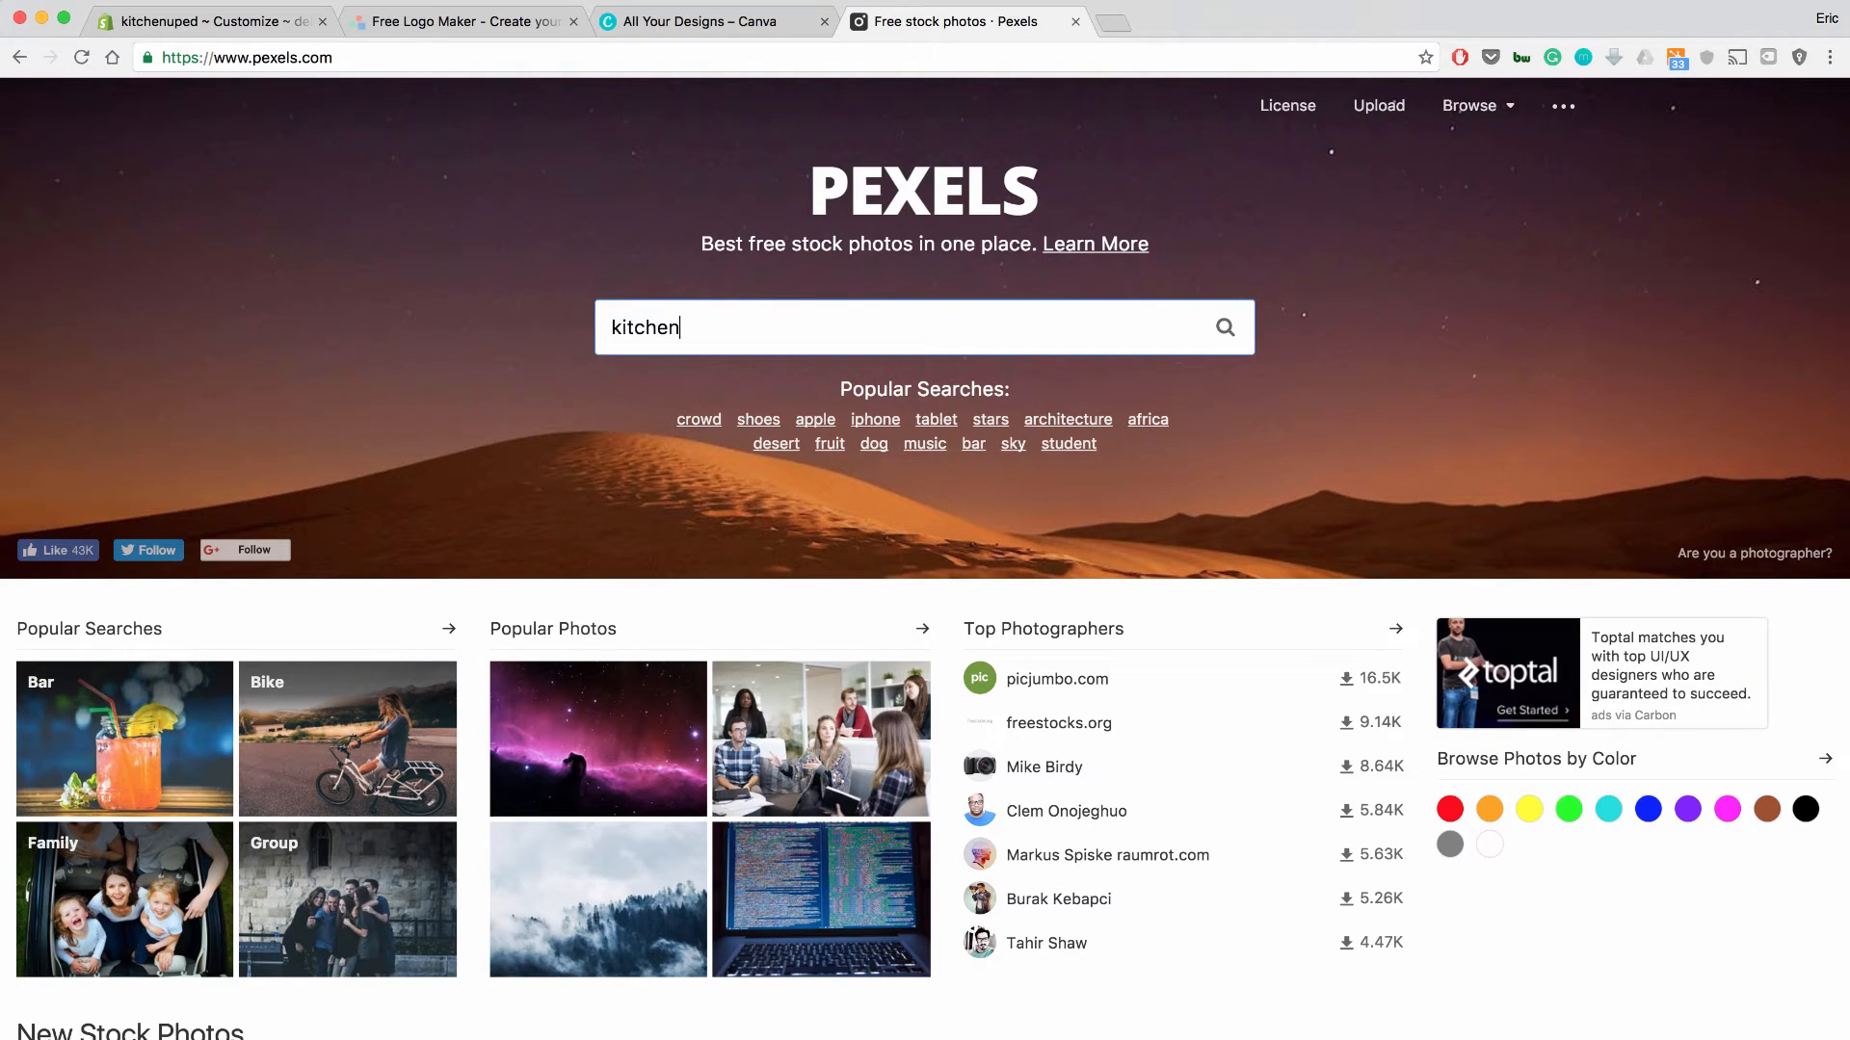
pyautogui.press('Return')
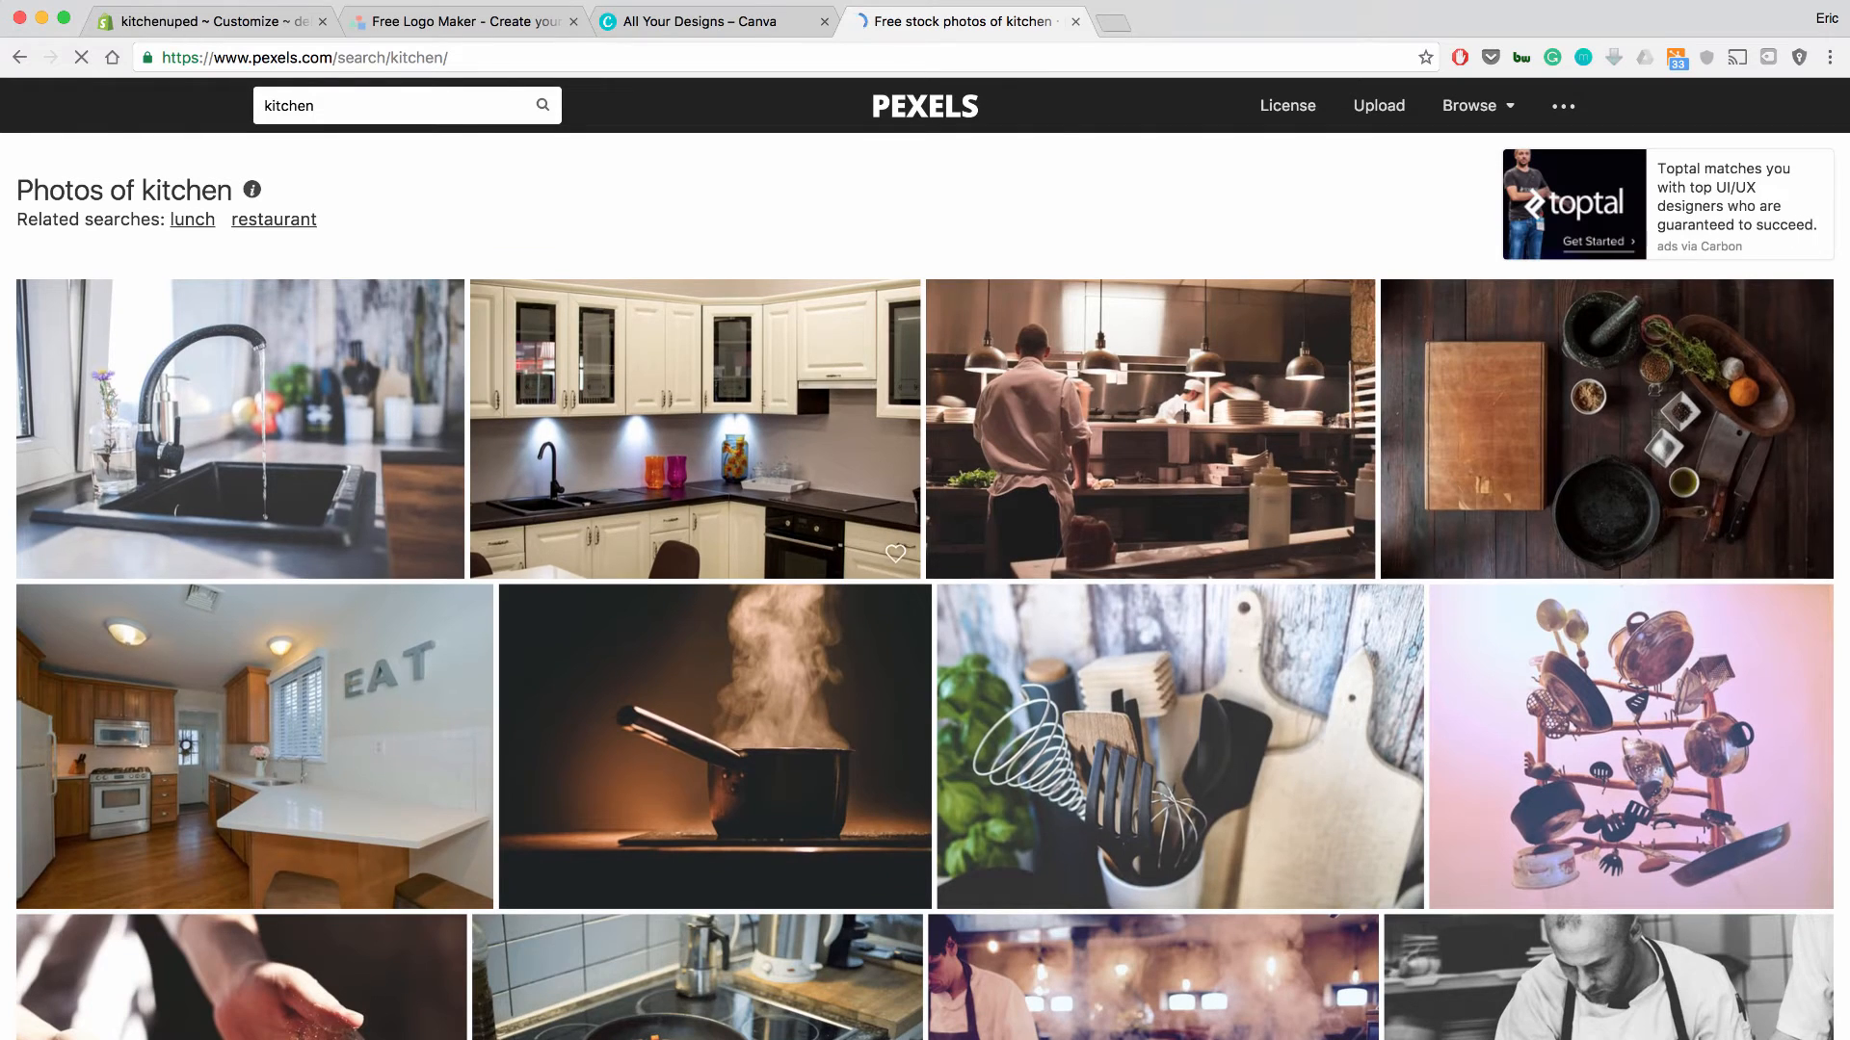
# Browse the results and open the knife, cutting board and vegetable bowls photo.
pyautogui.scroll(-3, 693, 433)
pyautogui.scroll(-1, 925, 588)
pyautogui.scroll(-3, 925, 588)
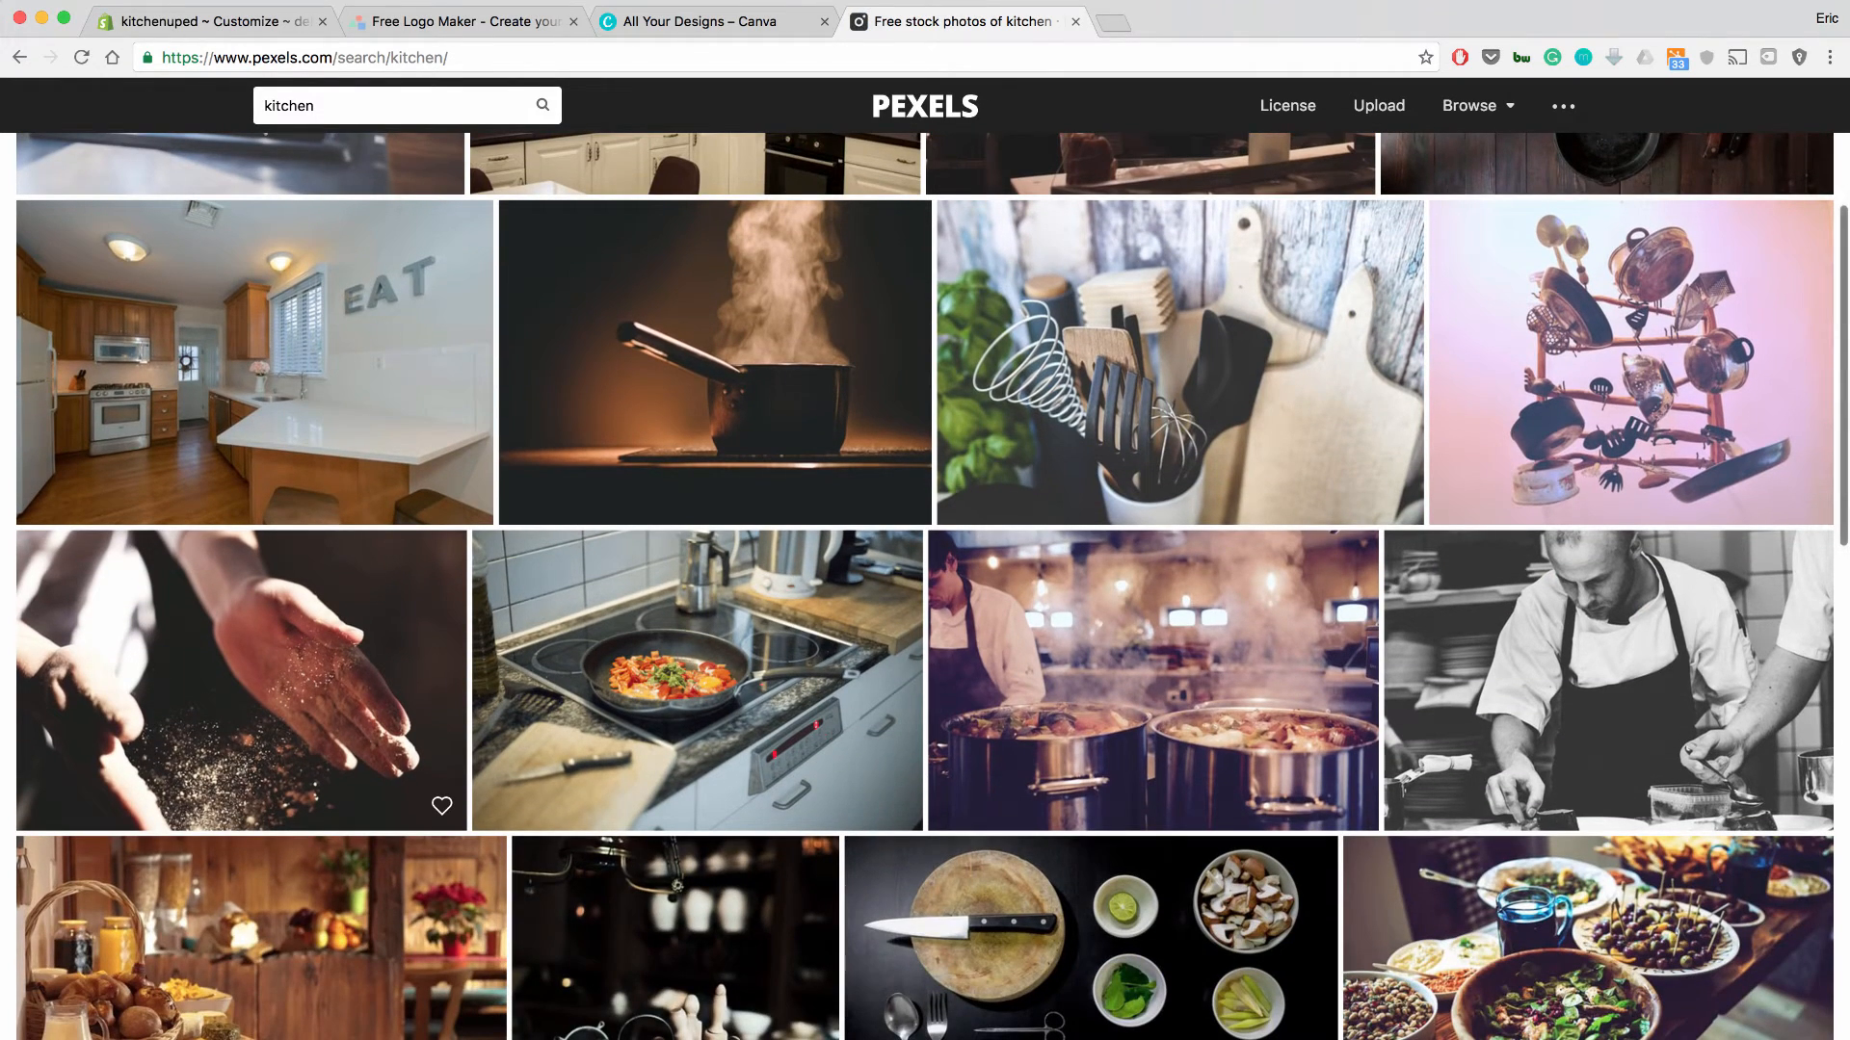
pyautogui.scroll(-3, 925, 587)
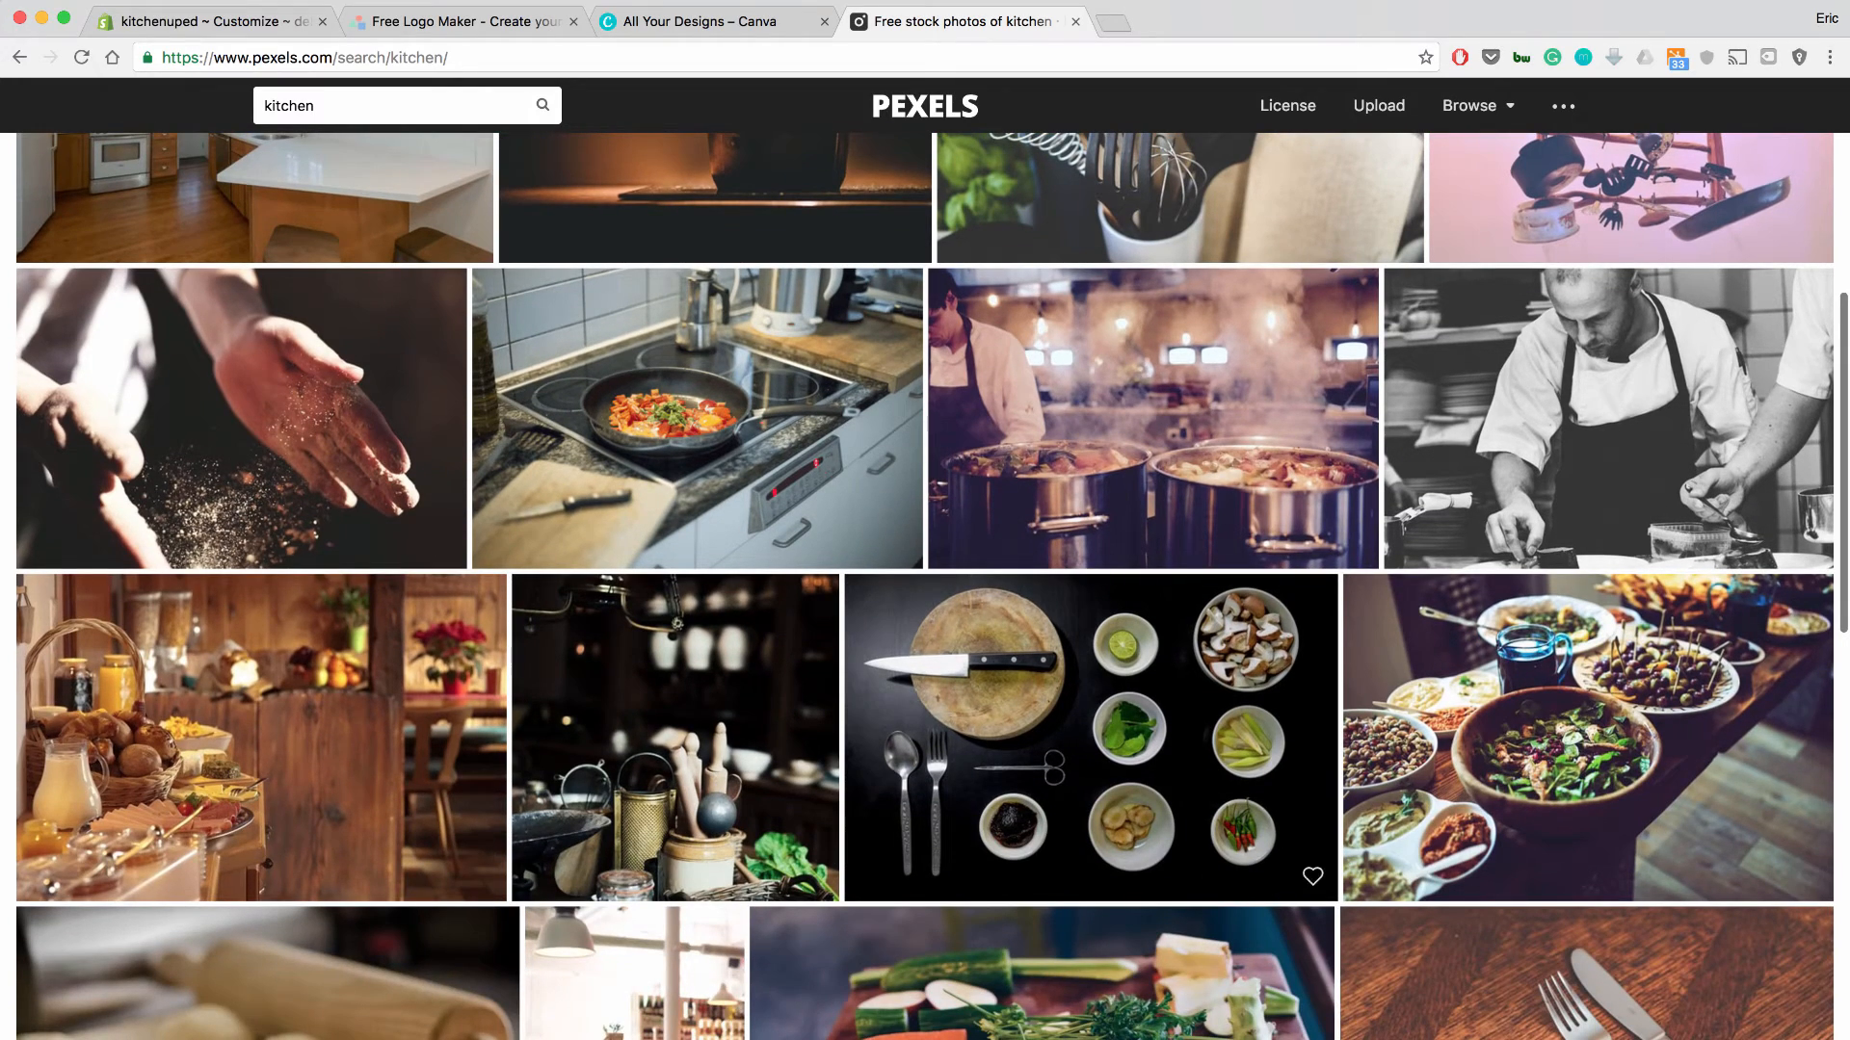
pyautogui.scroll(-2, 925, 588)
pyautogui.scroll(6, 925, 587)
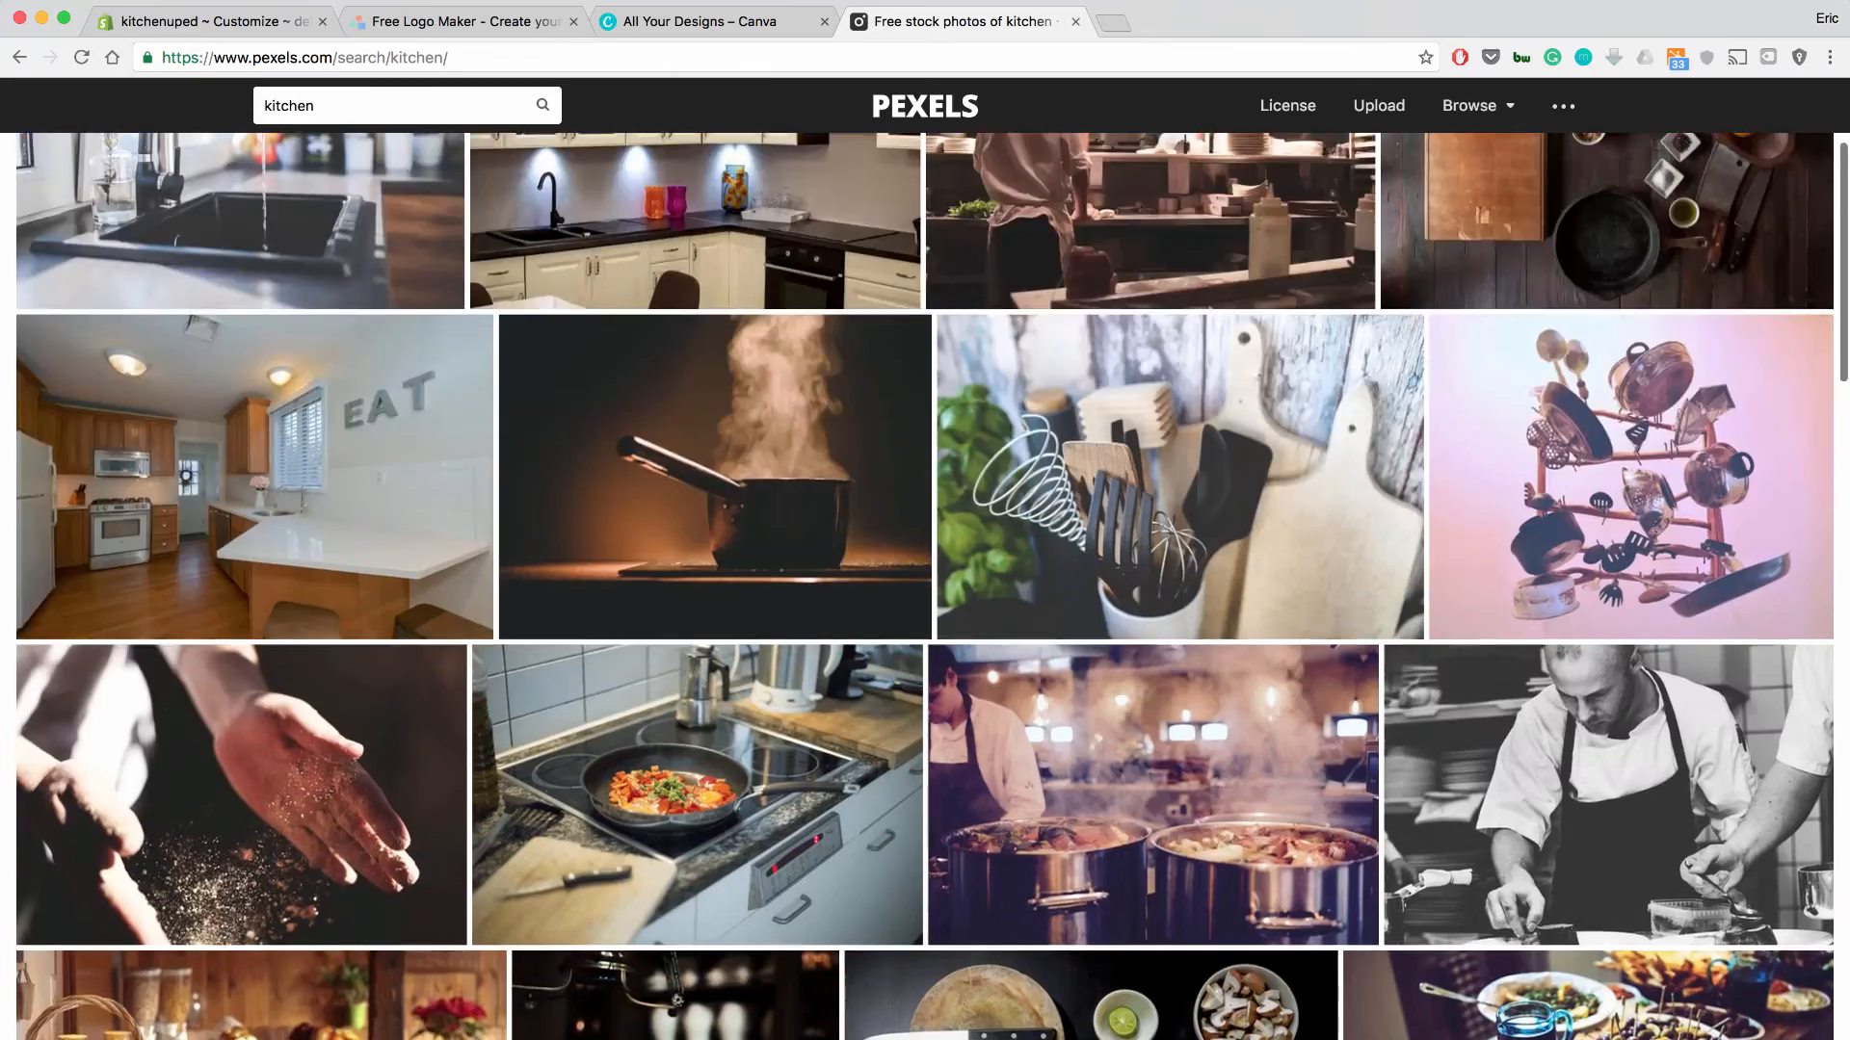
pyautogui.scroll(3, 925, 588)
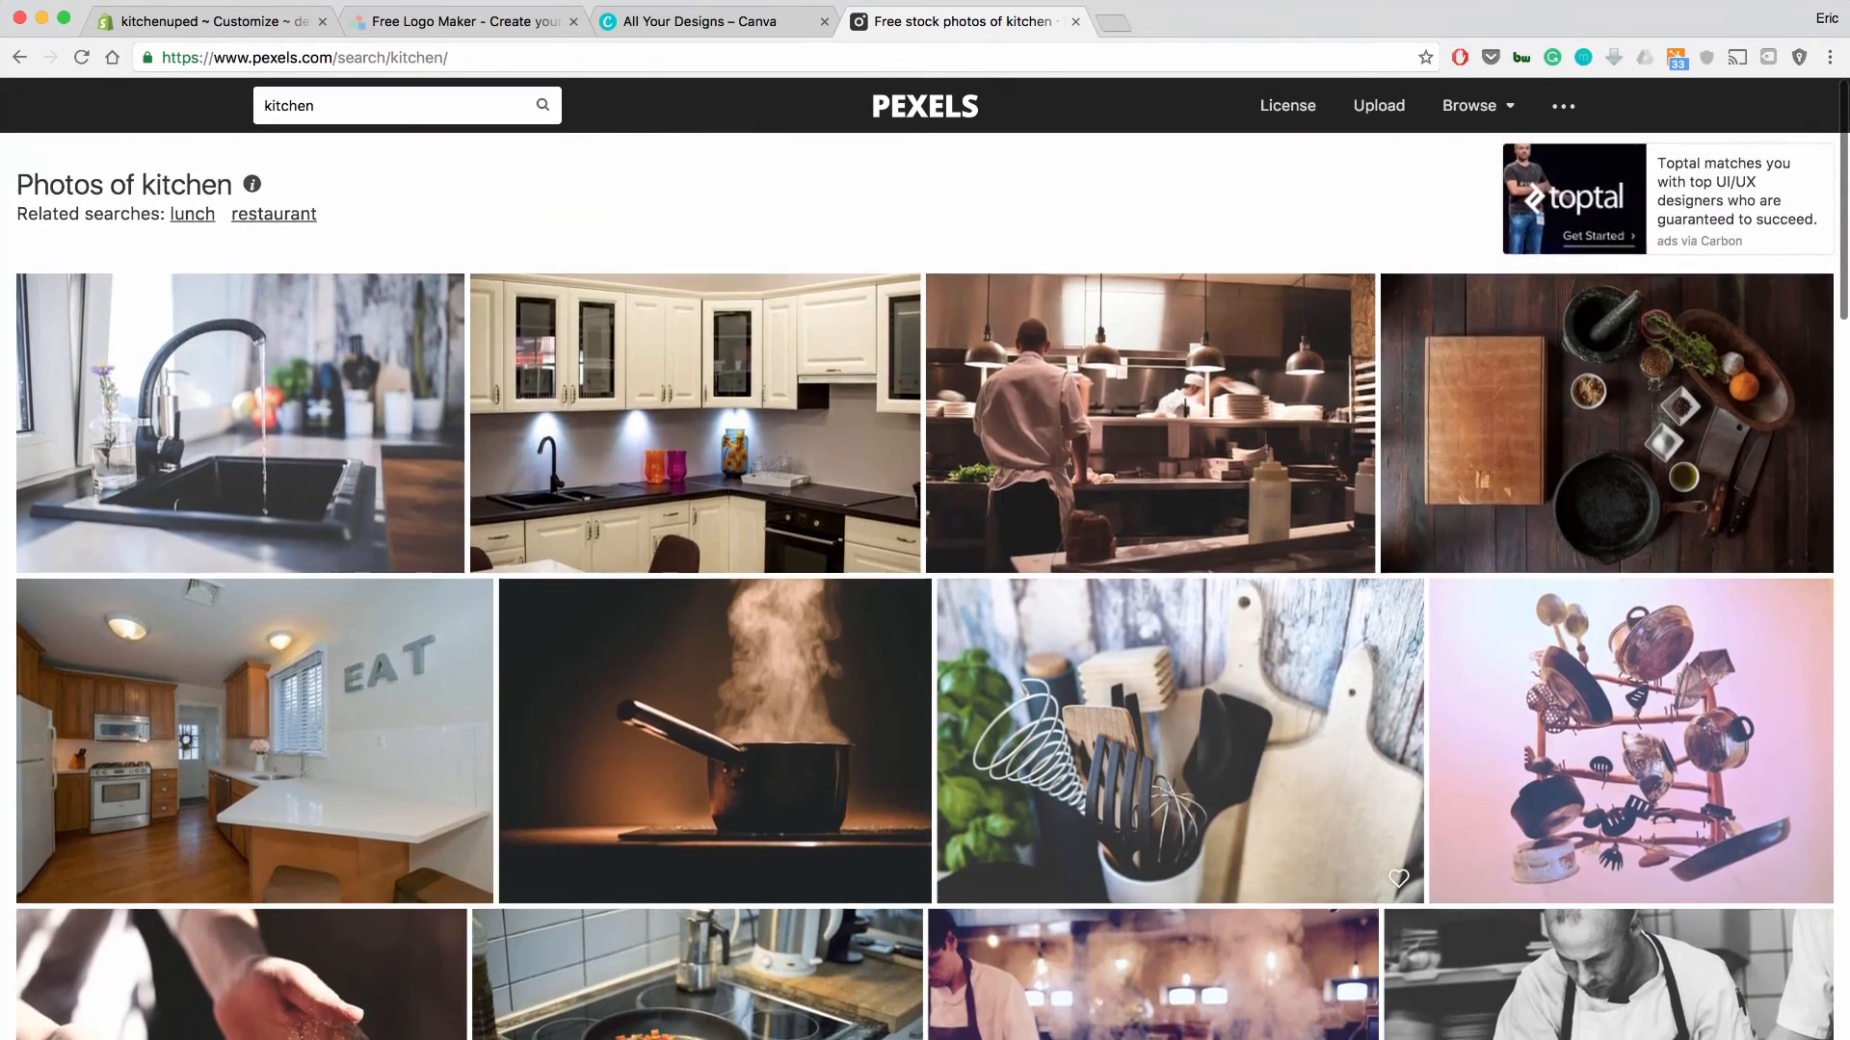
pyautogui.scroll(-5, 925, 588)
pyautogui.click(1088, 843)
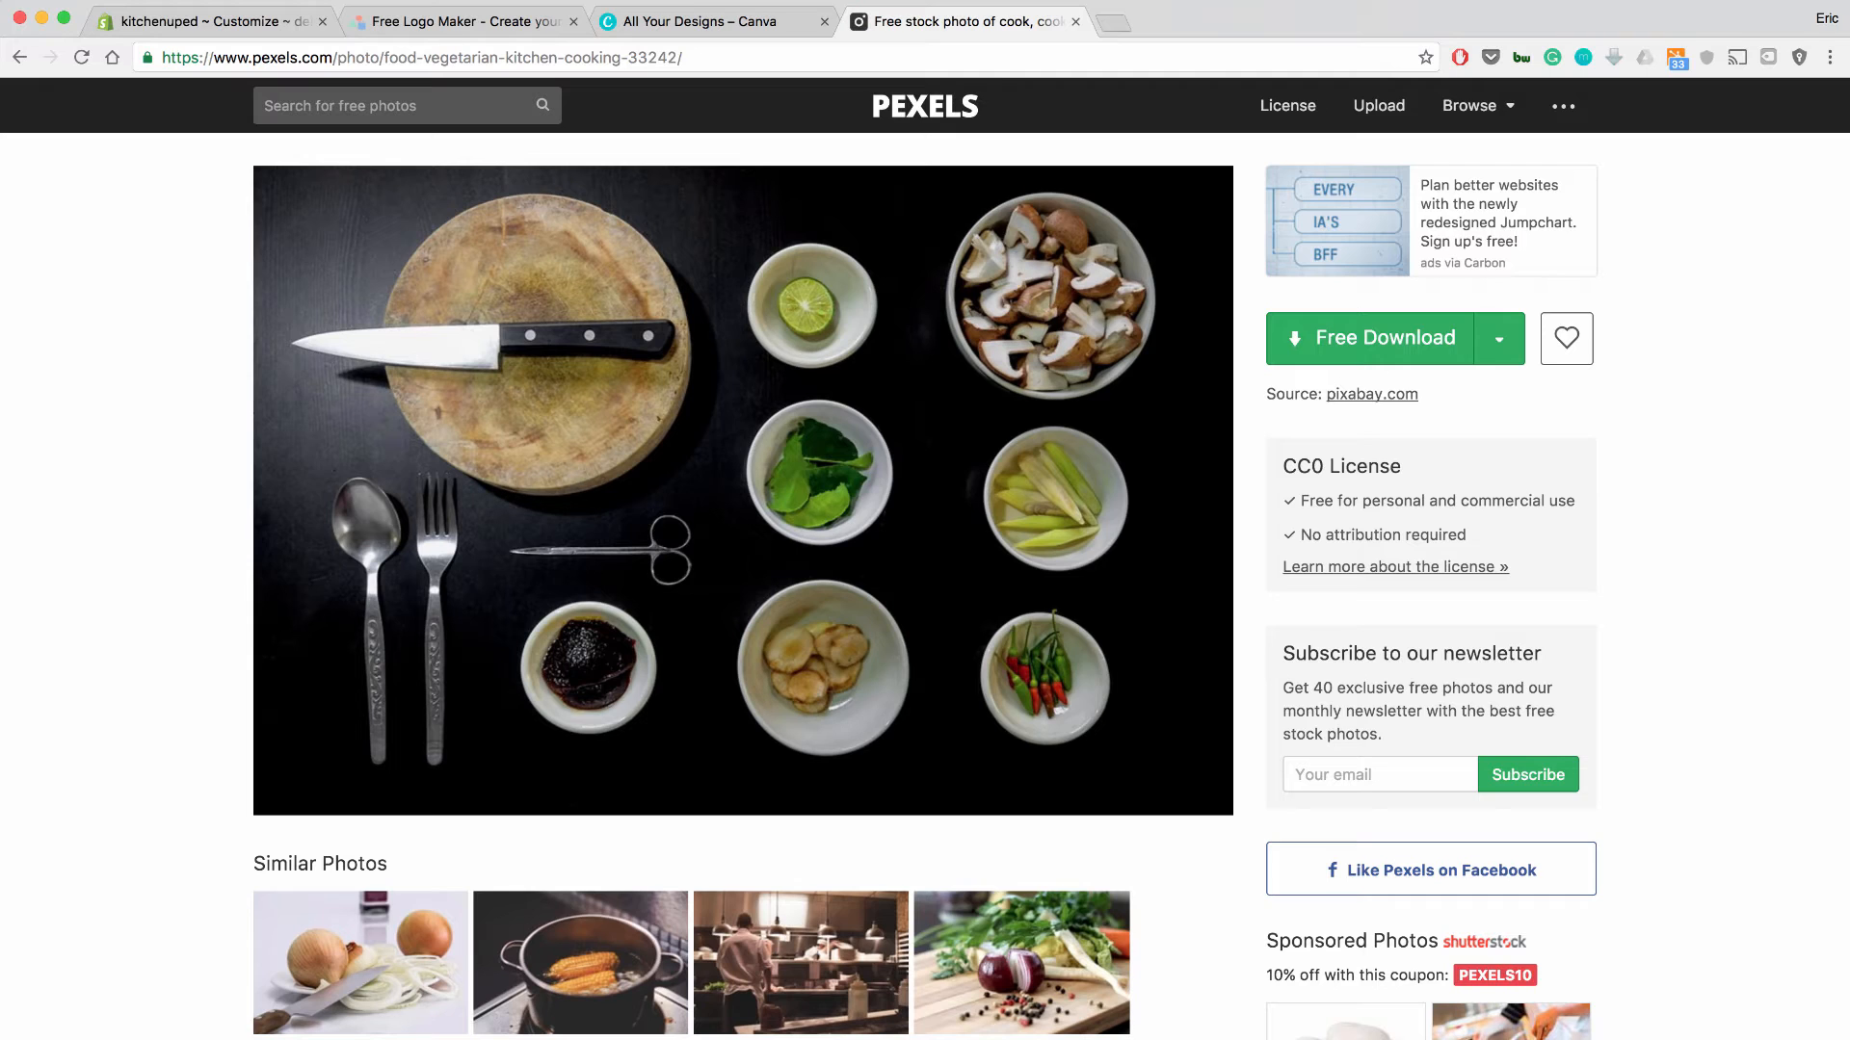
# Download the kitchen photo at the Large (1920 x 1273) size instead of Original.
pyautogui.click(1499, 339)
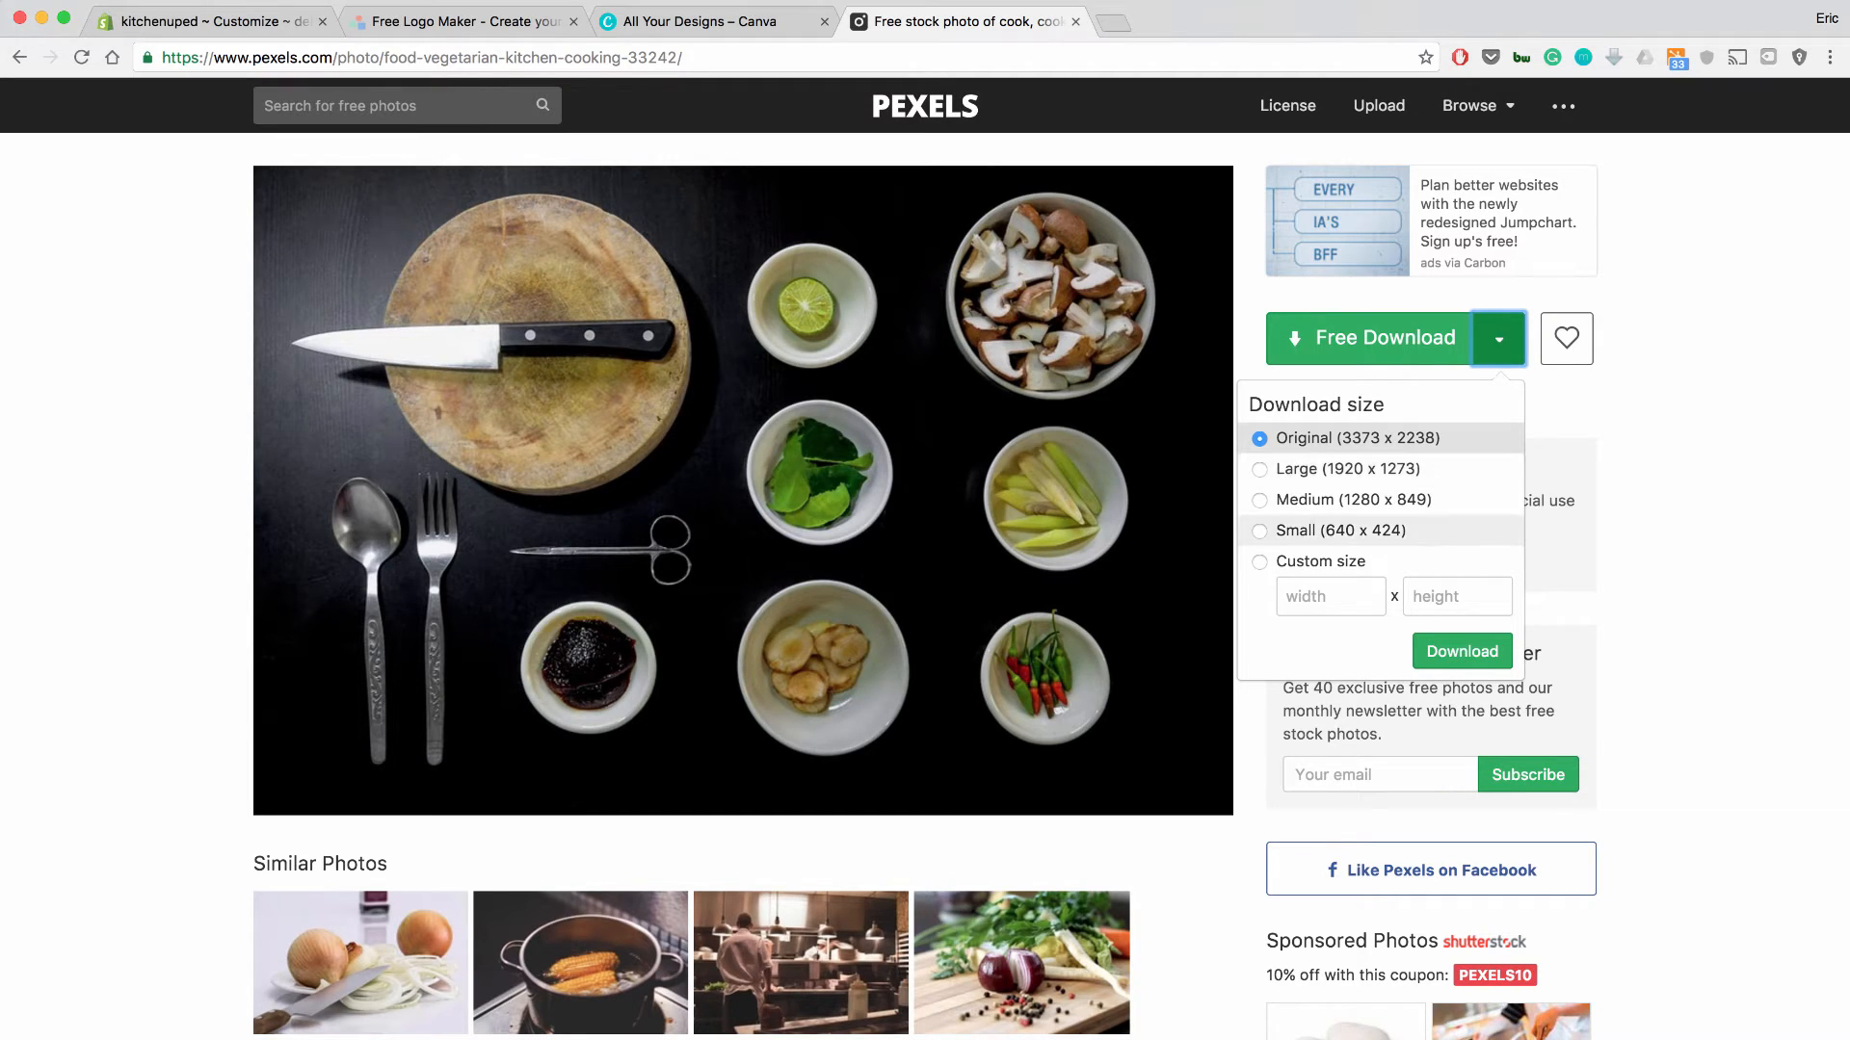
pyautogui.click(1347, 469)
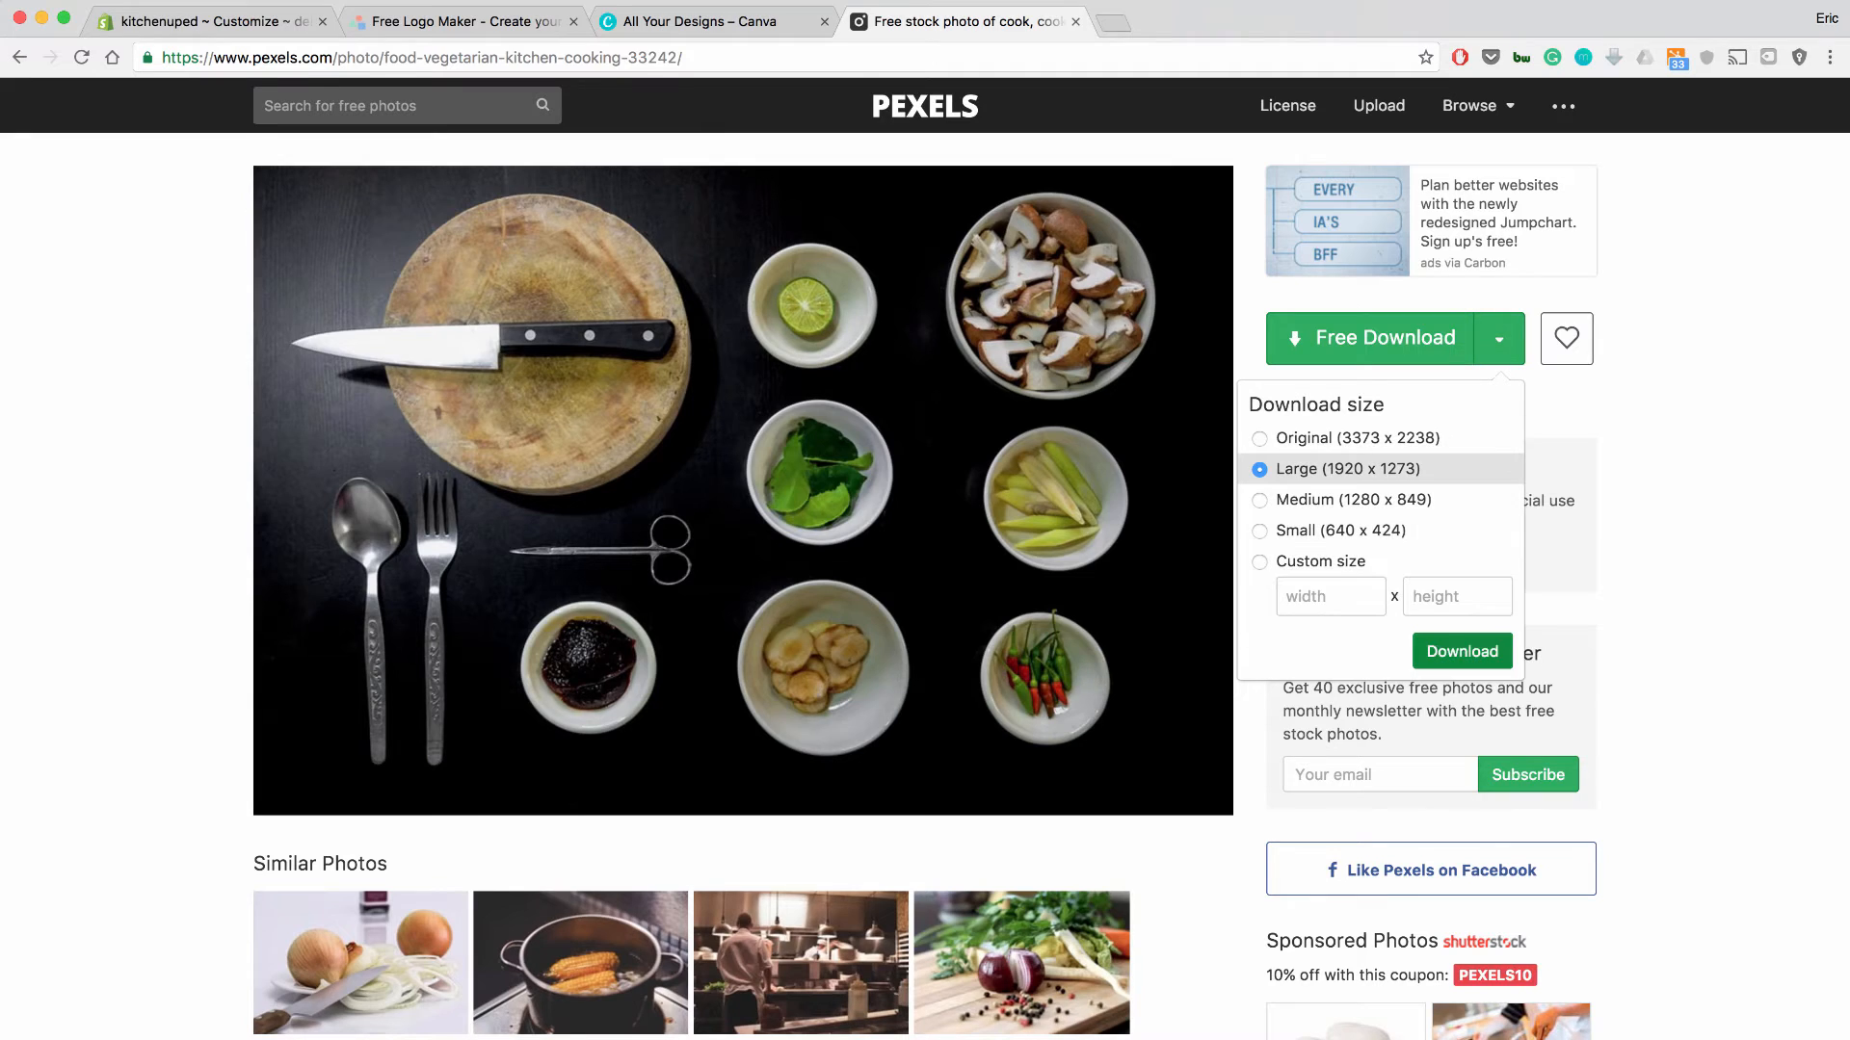
pyautogui.click(1462, 651)
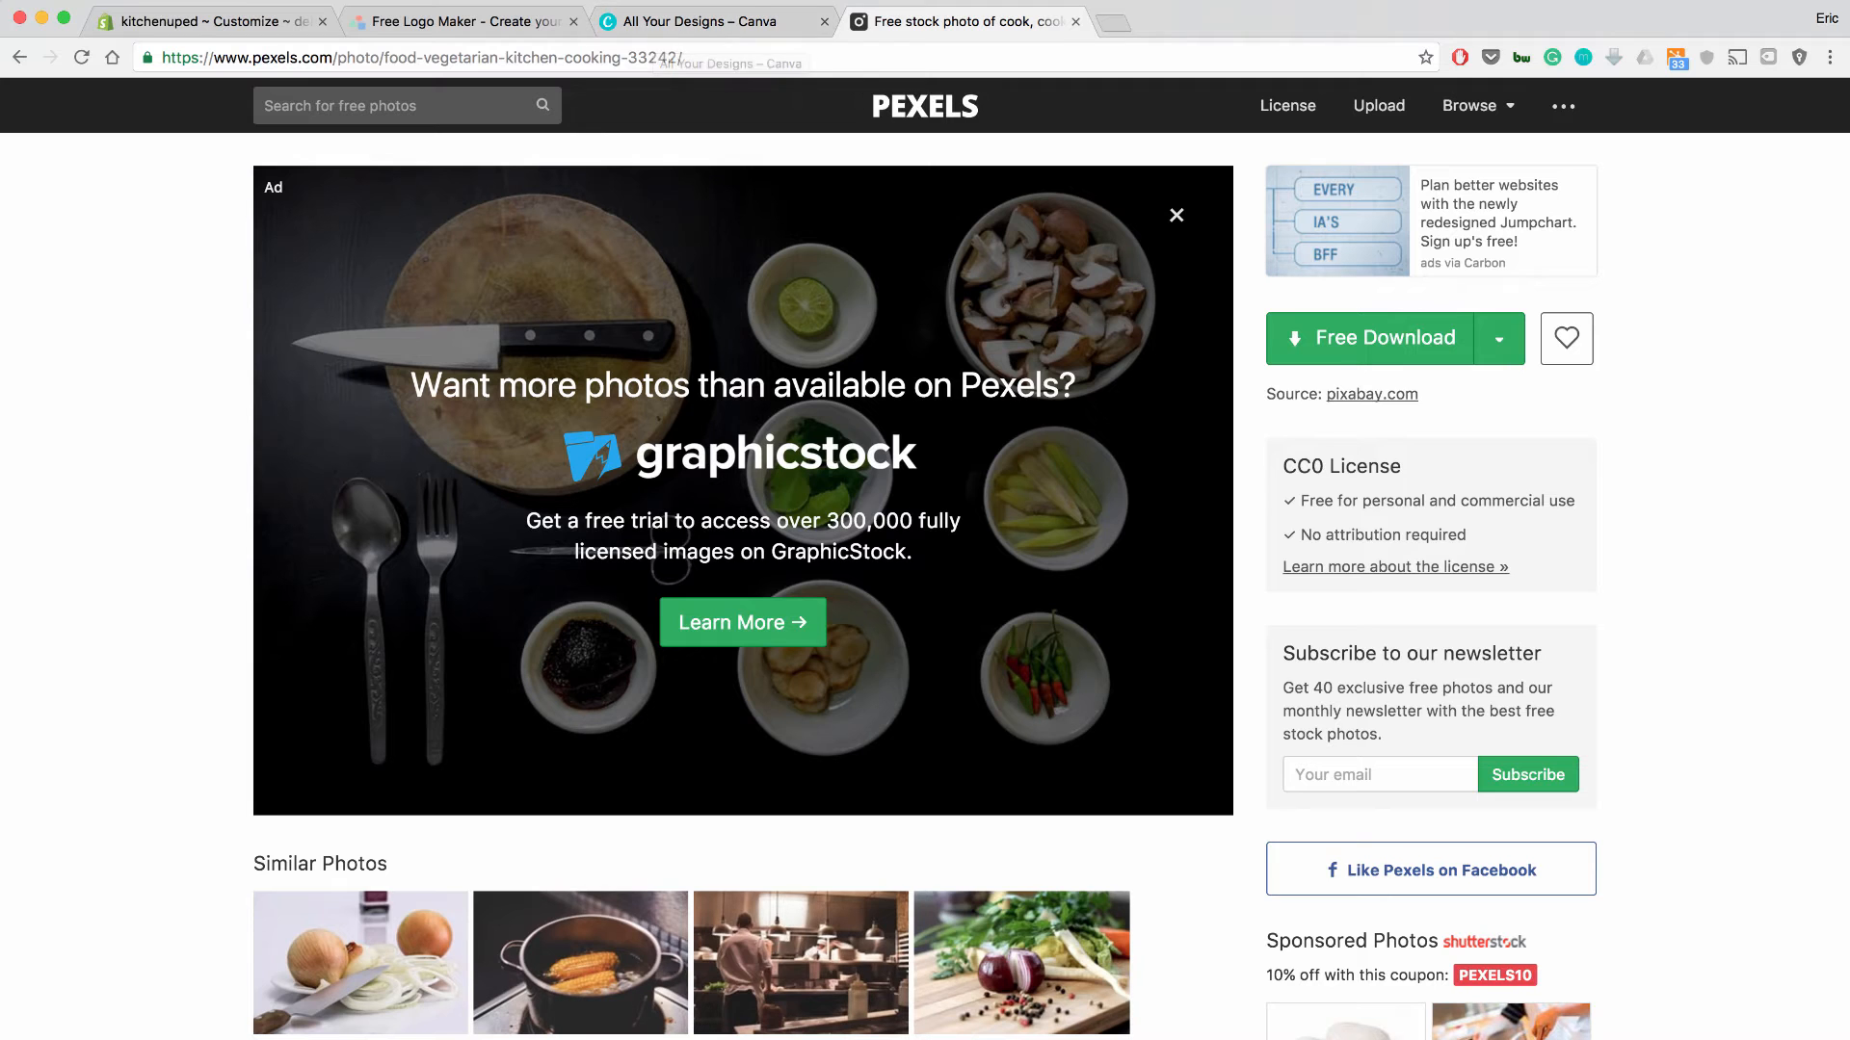
# Create a custom Canva design with 1920 px width and 400 px height.
pyautogui.click(675, 21)
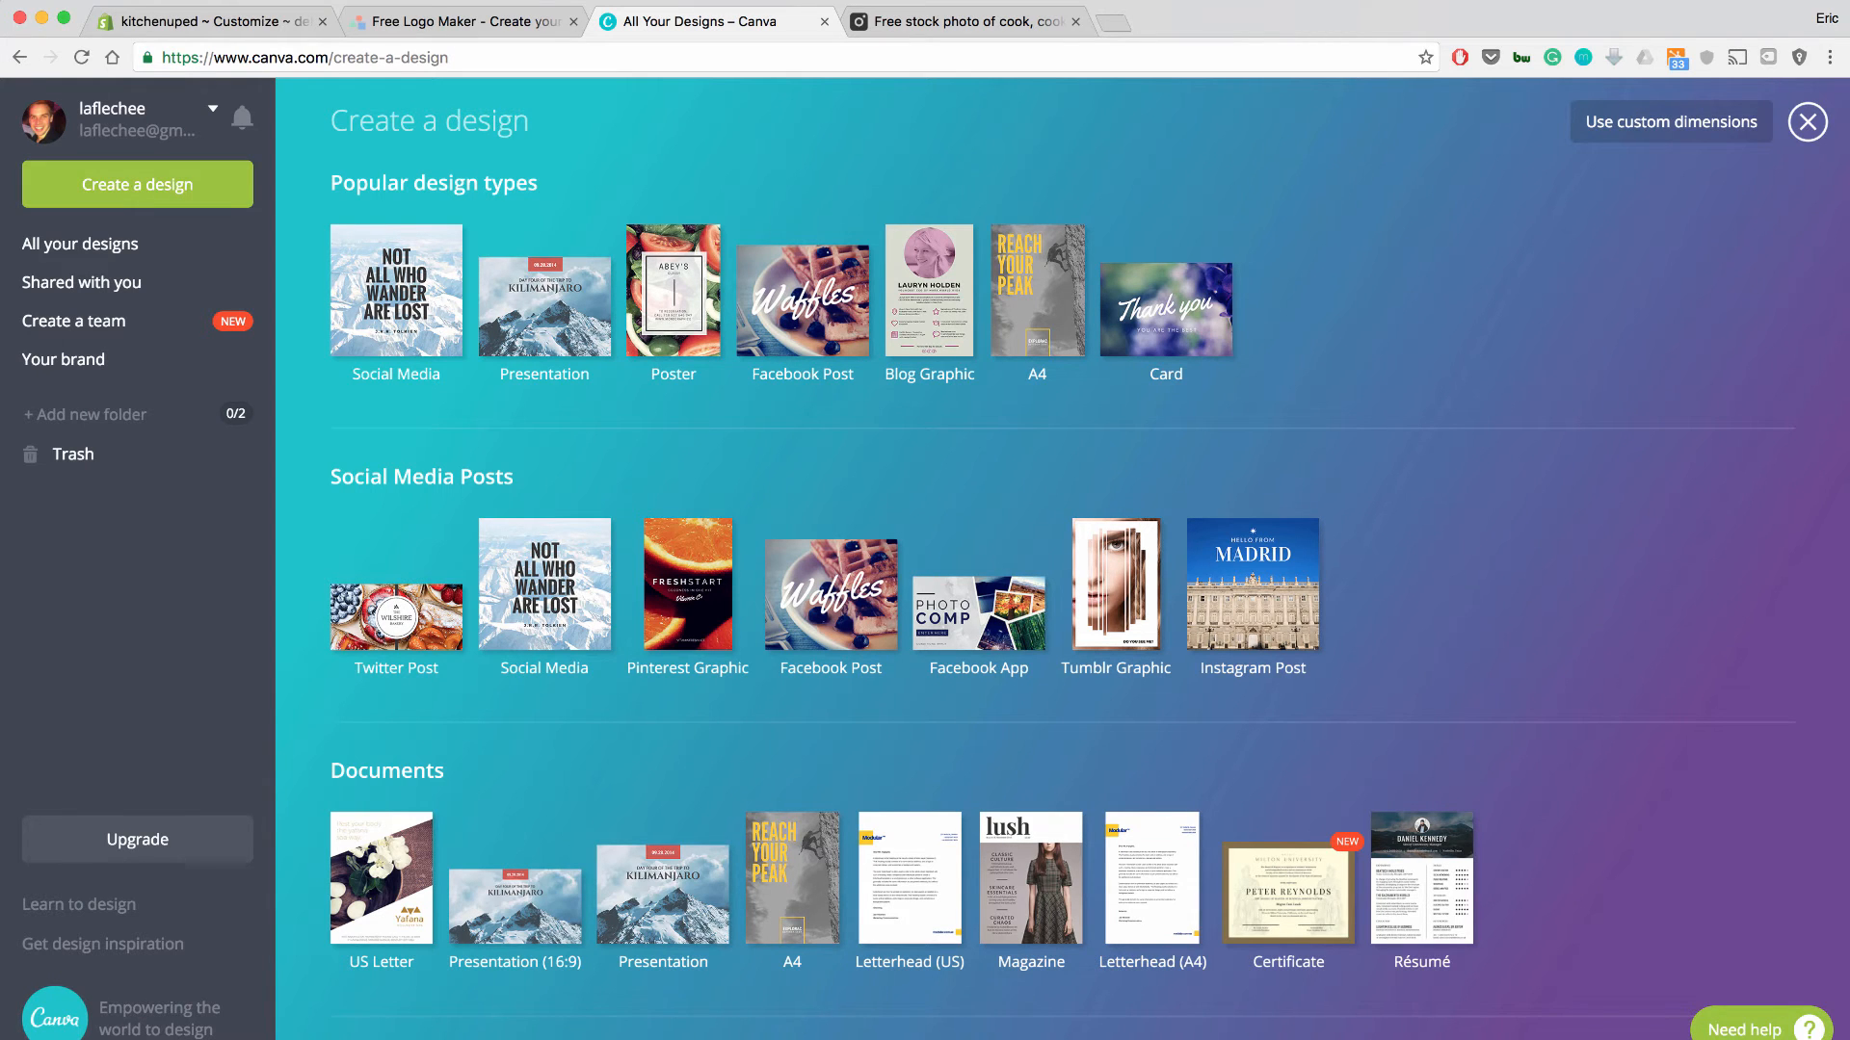
pyautogui.scroll(-5, 910, 539)
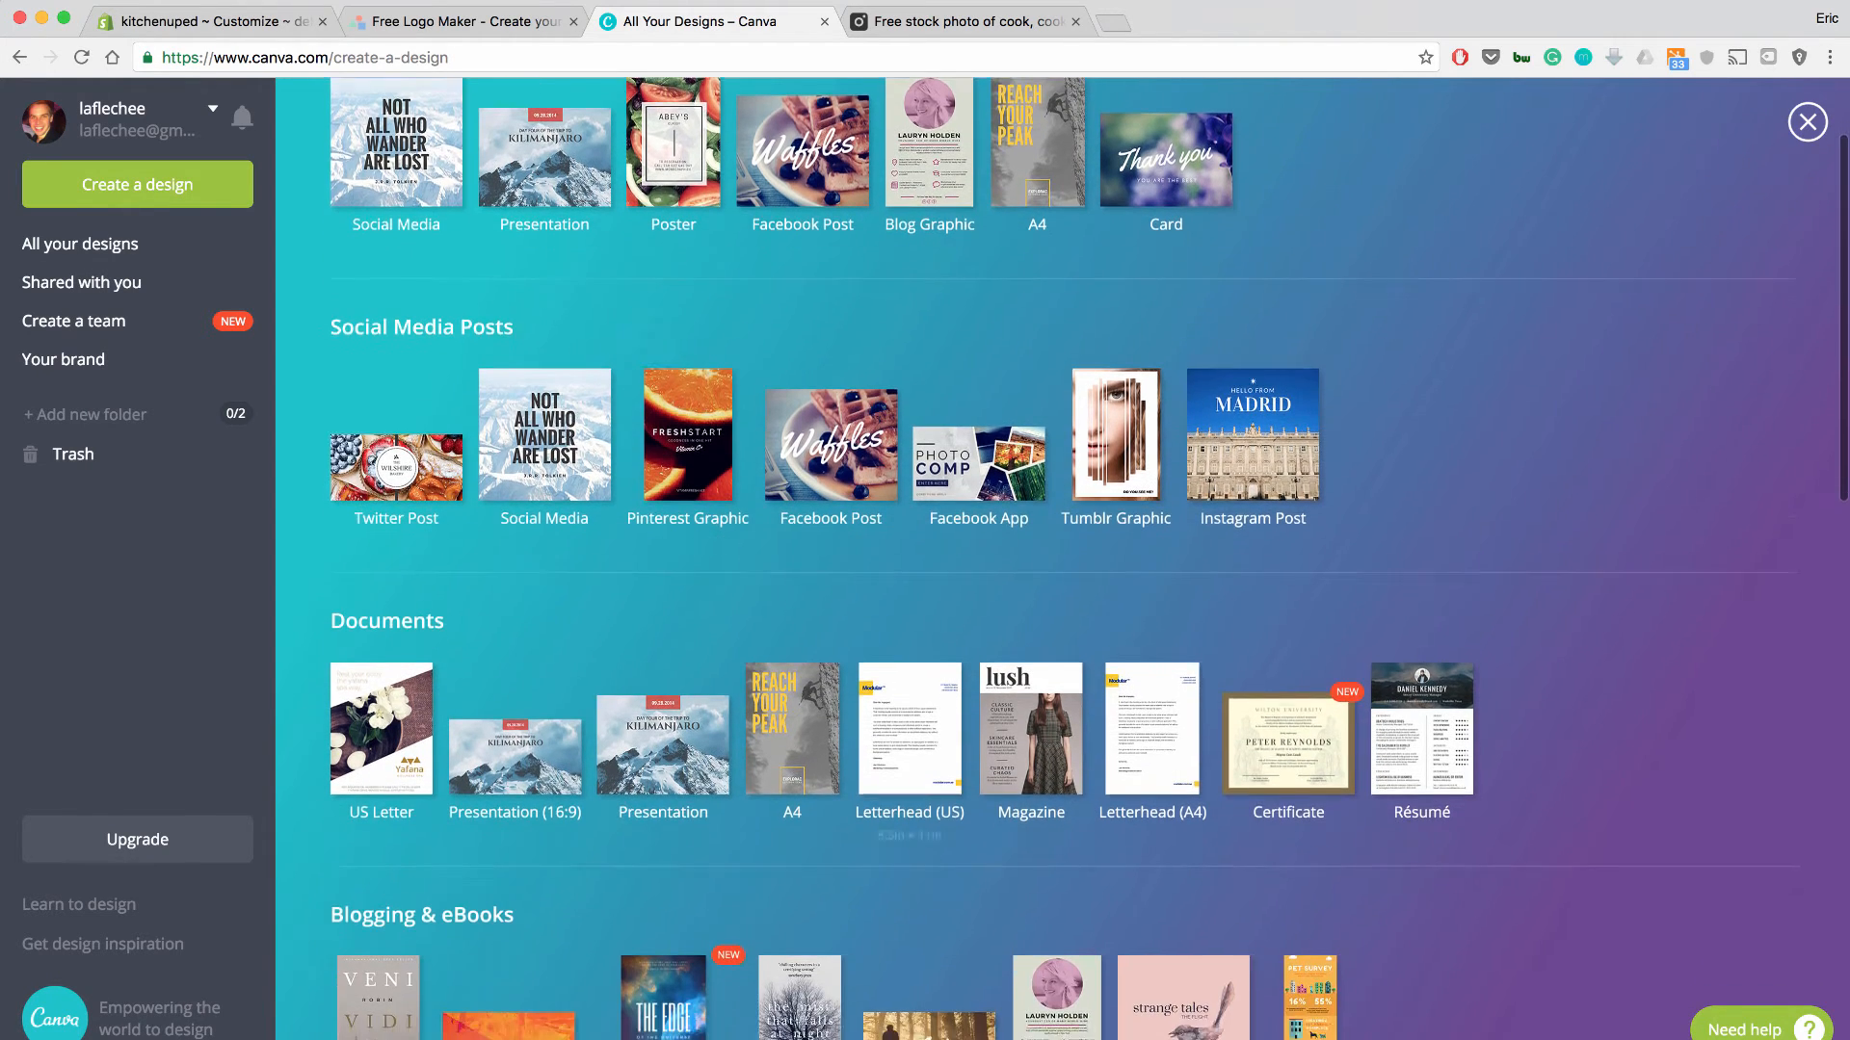
pyautogui.scroll(-5, 909, 539)
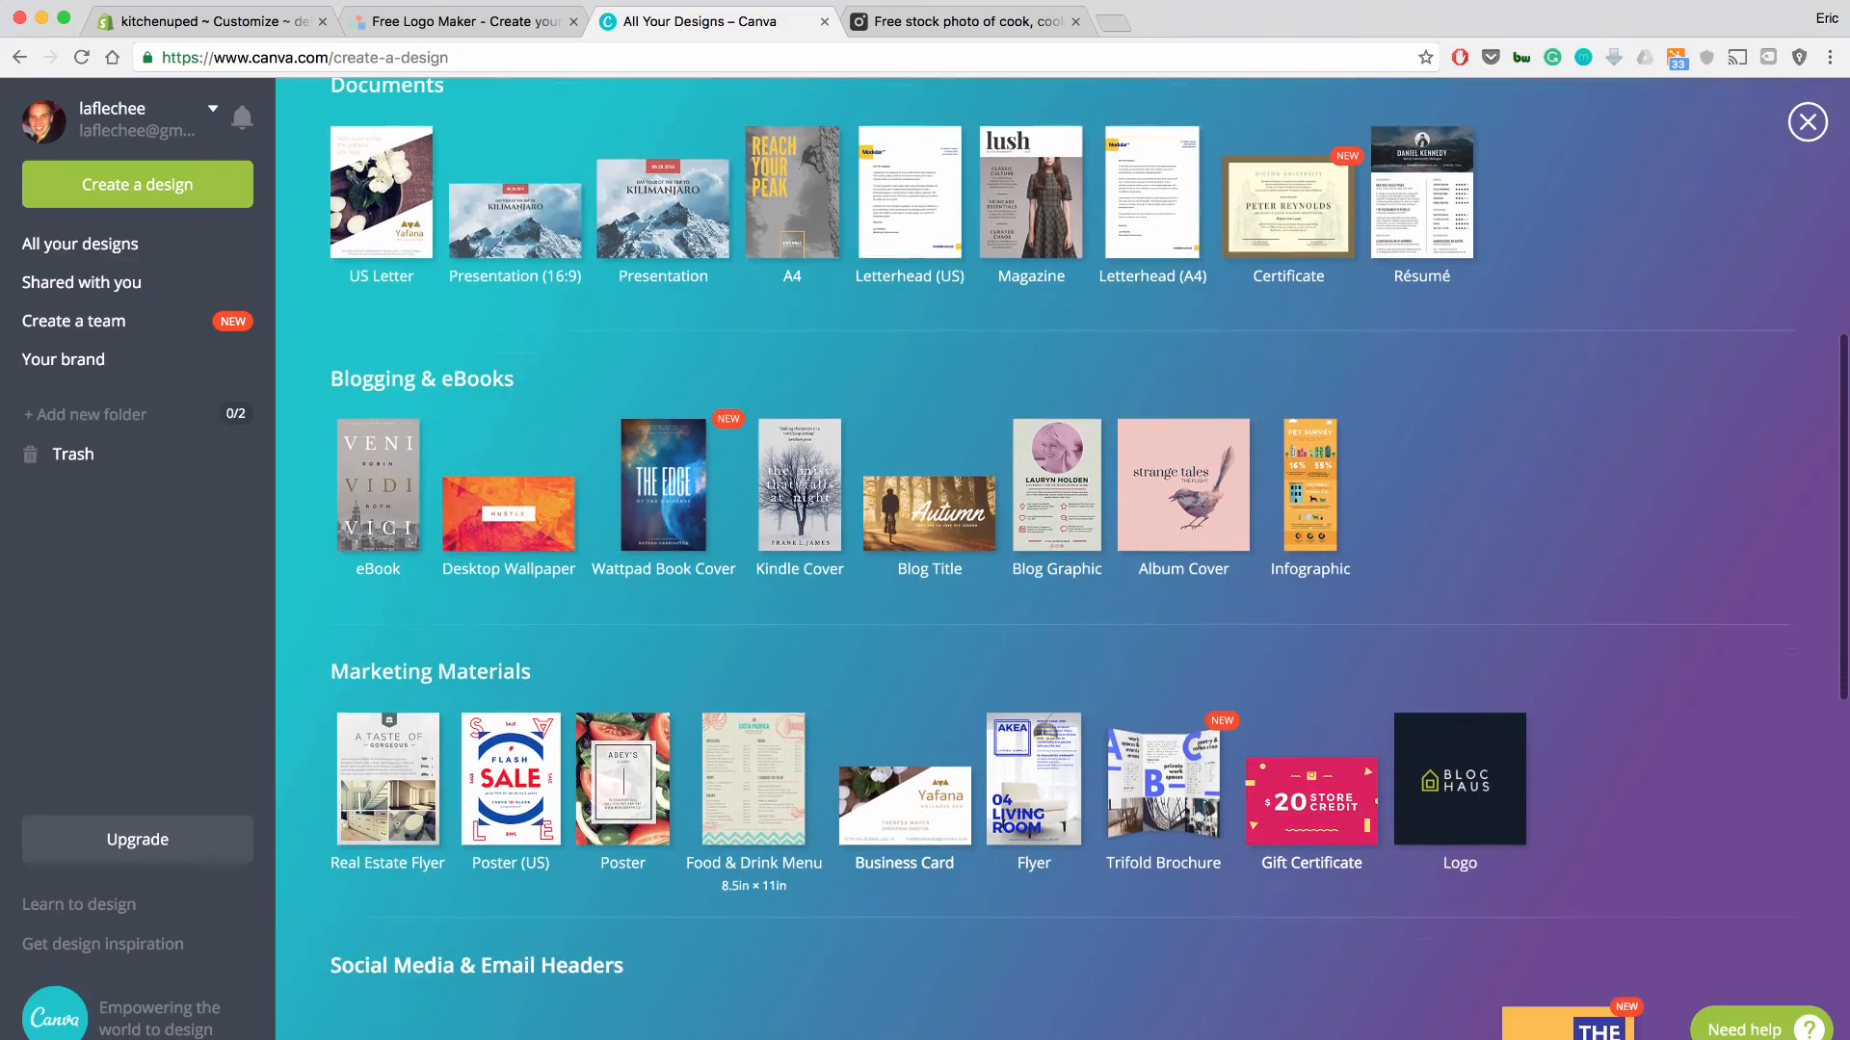
pyautogui.scroll(-6, 910, 540)
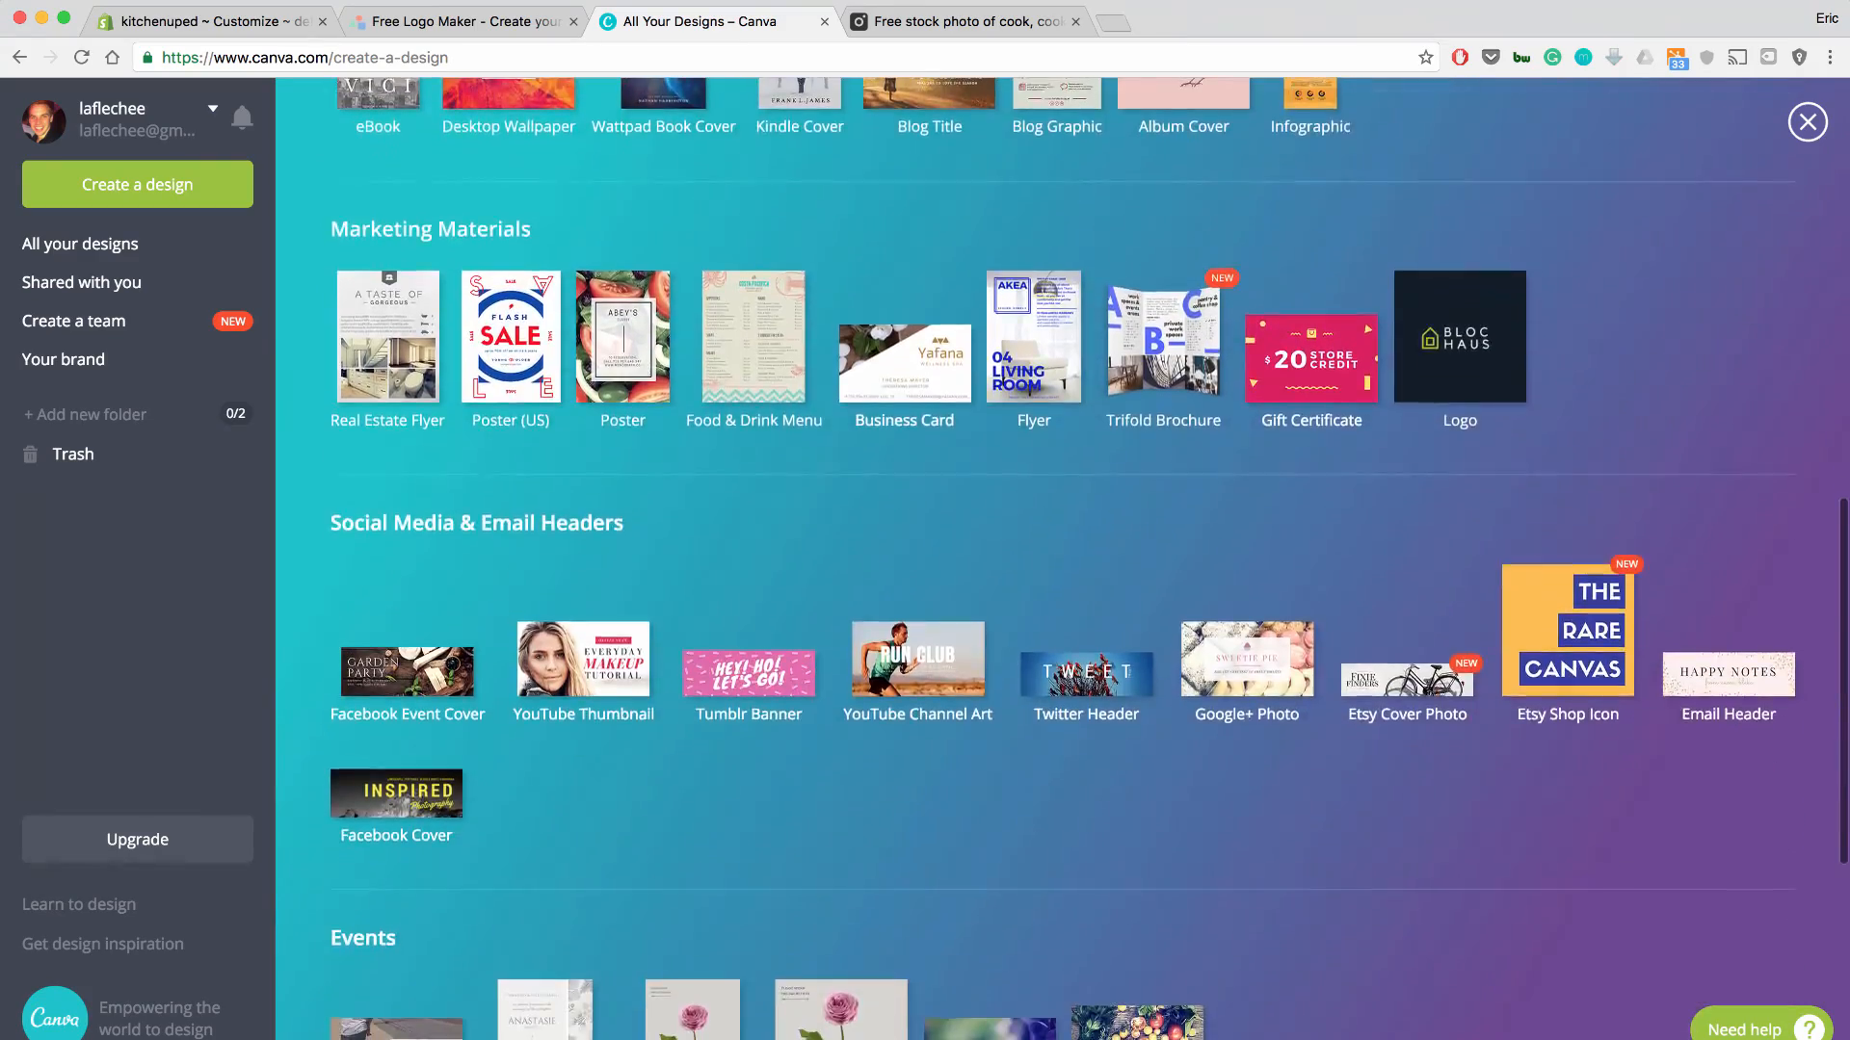
pyautogui.scroll(4, 909, 539)
pyautogui.scroll(15, 909, 540)
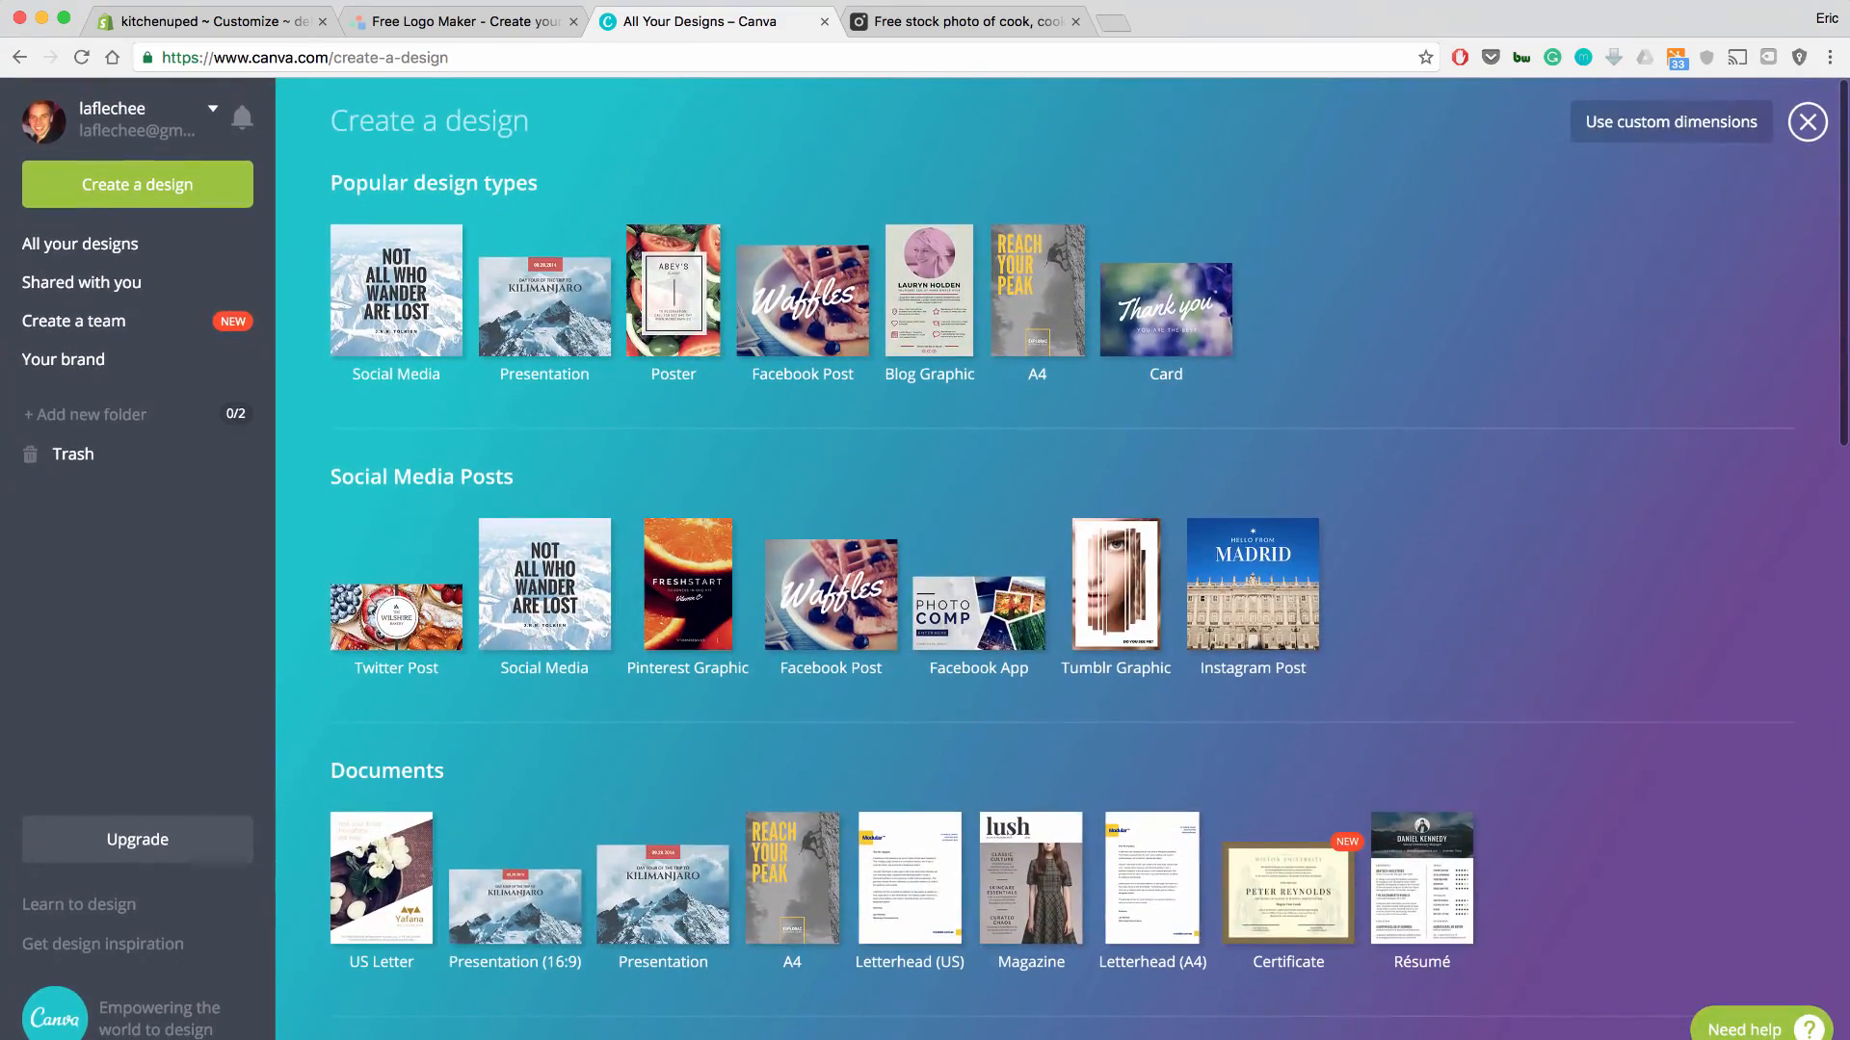
pyautogui.click(1671, 121)
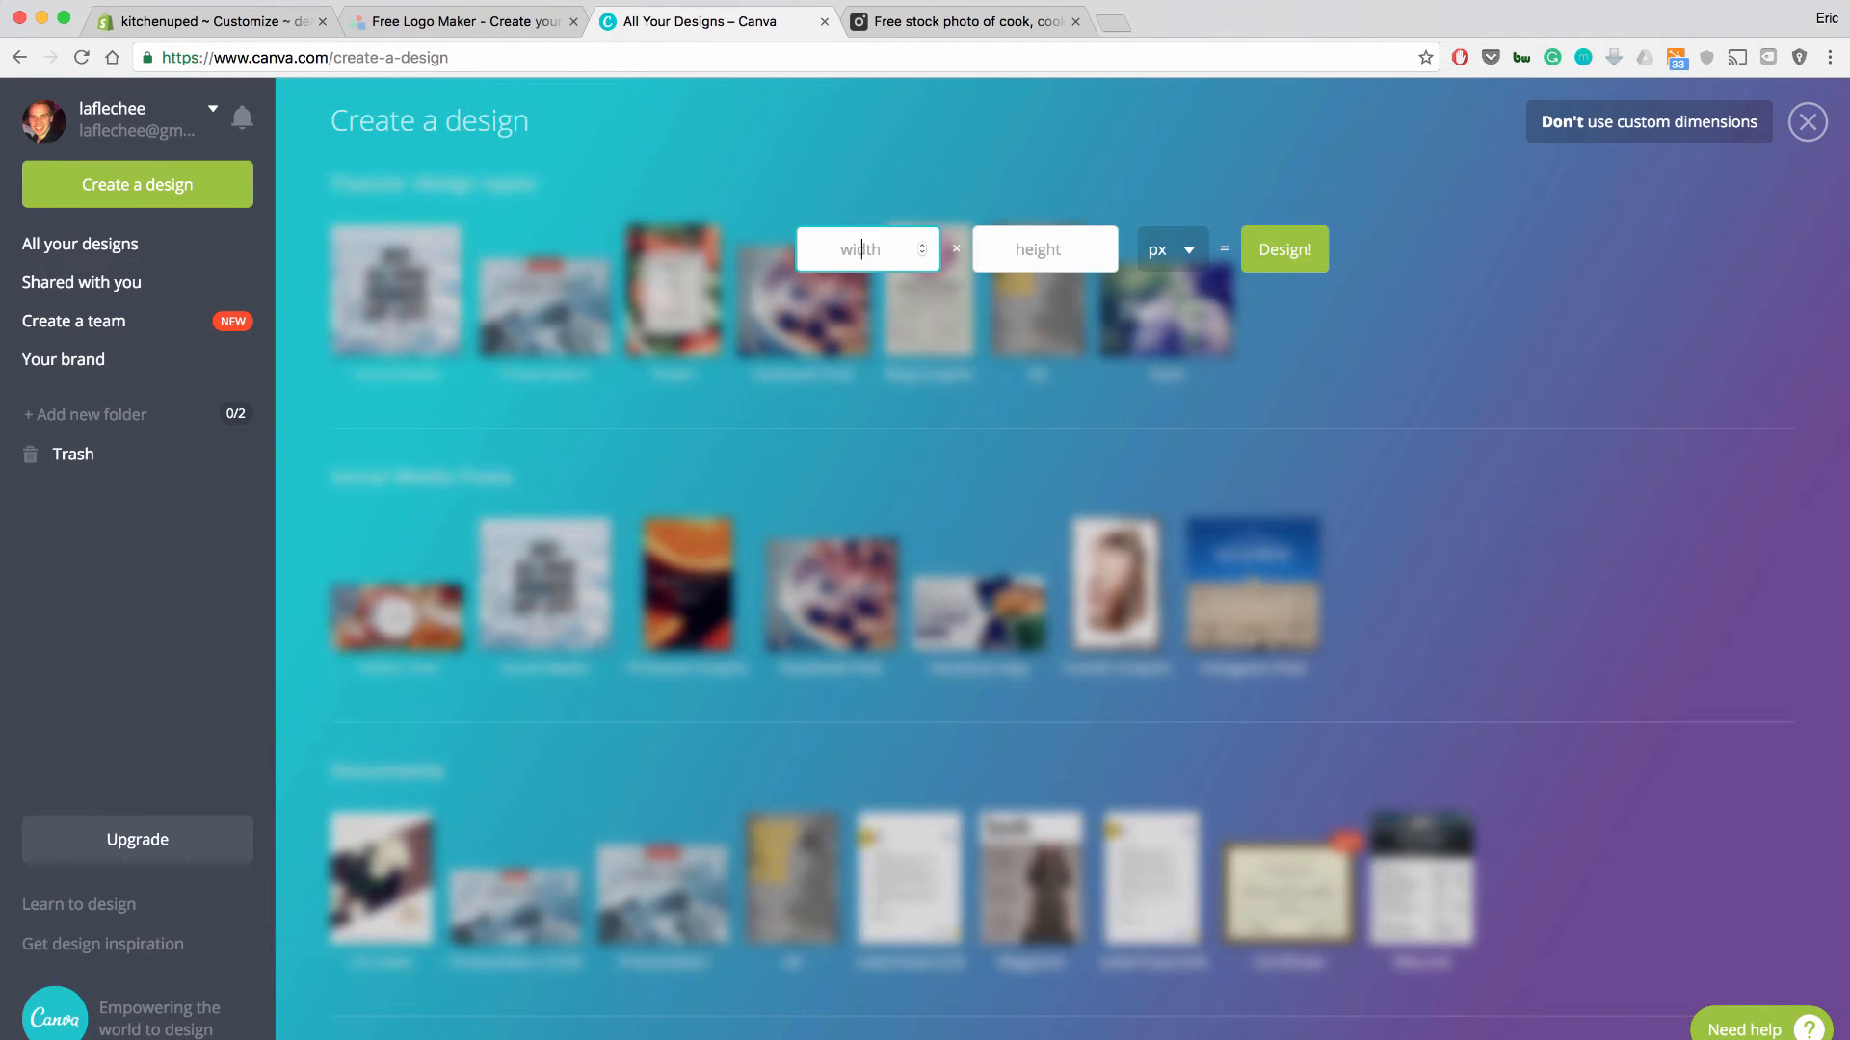
pyautogui.write('1920')
pyautogui.click(1040, 250)
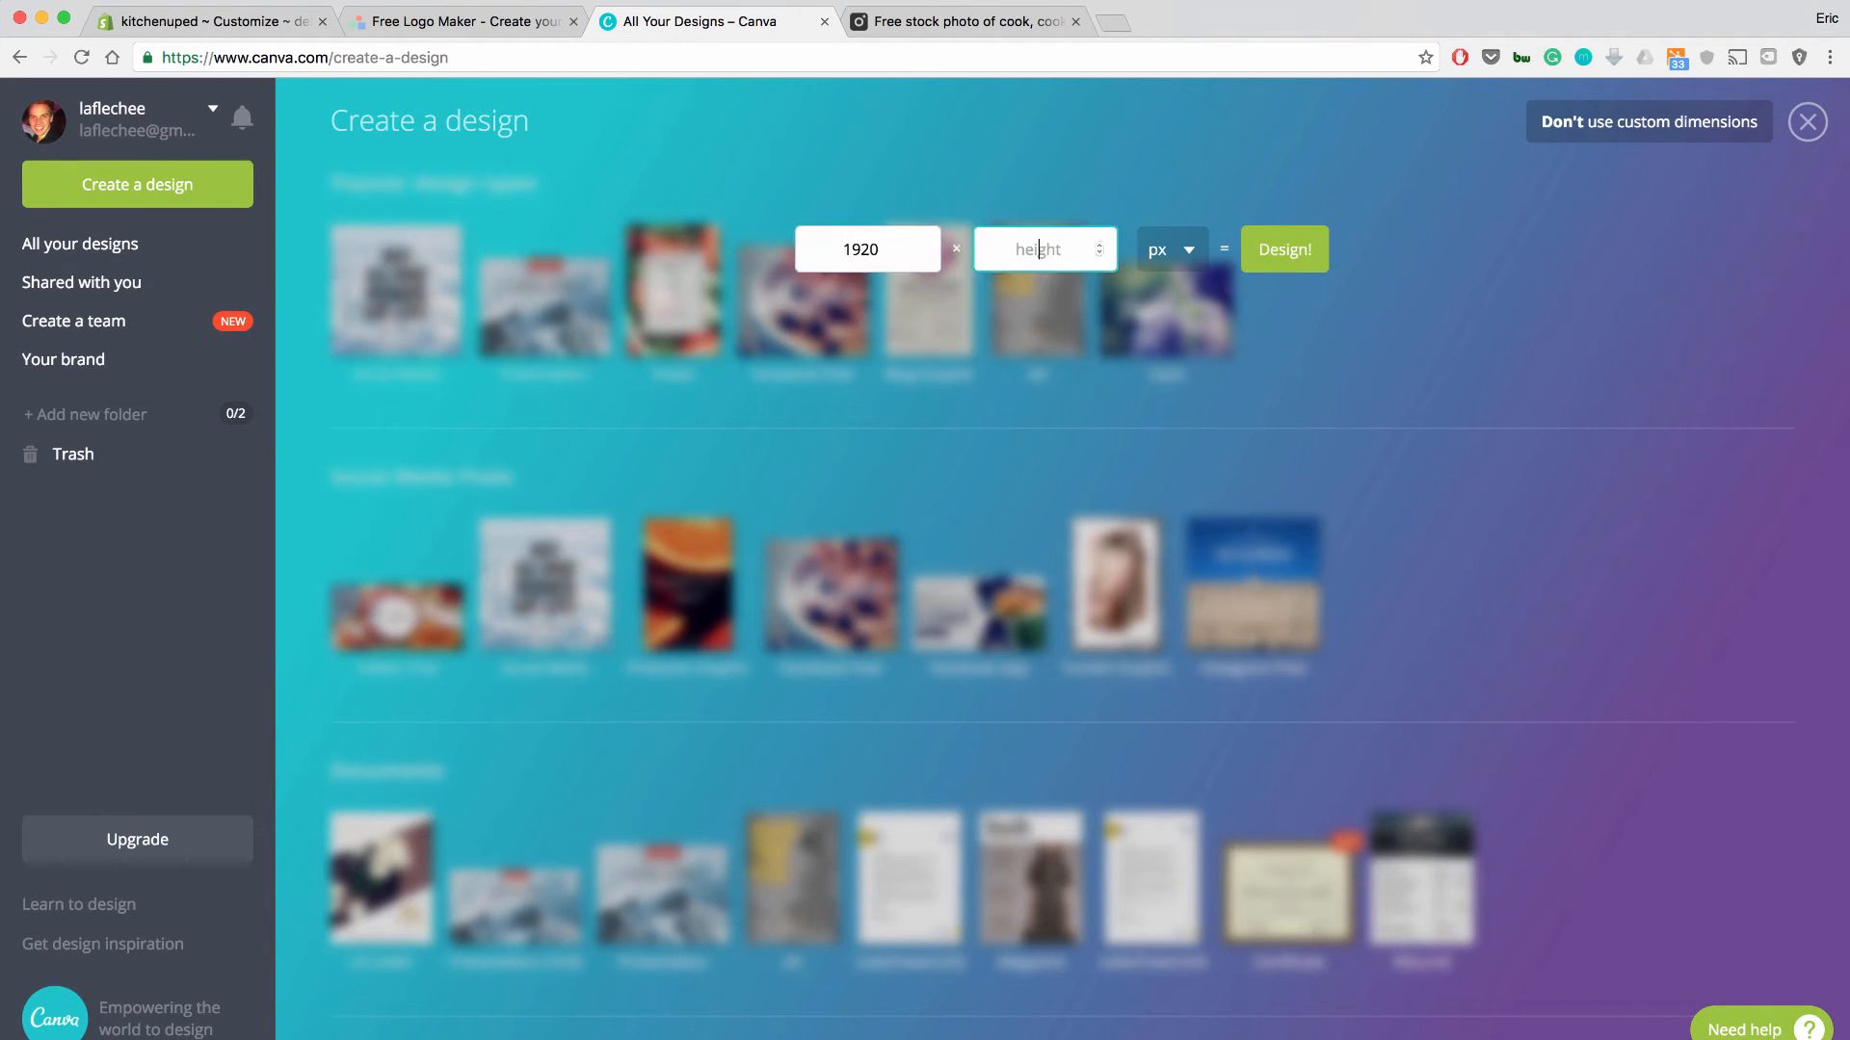
pyautogui.write('400')
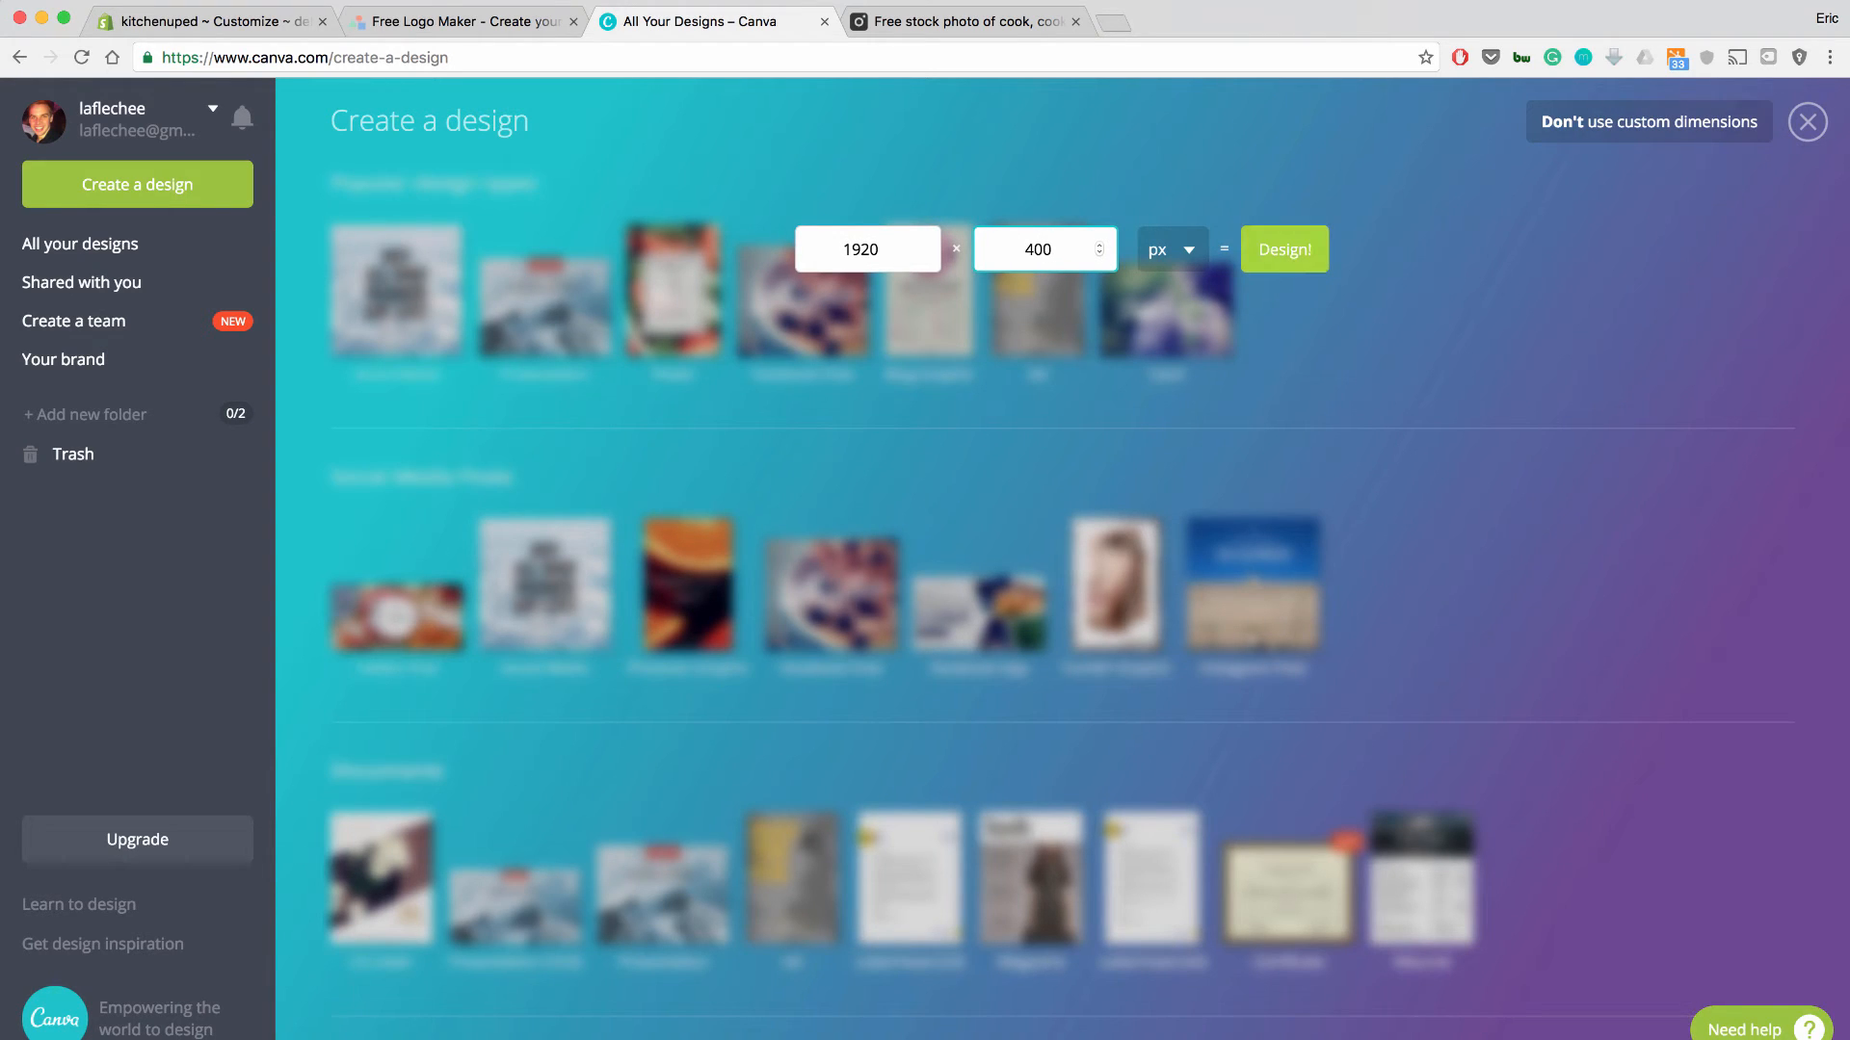
pyautogui.click(1285, 250)
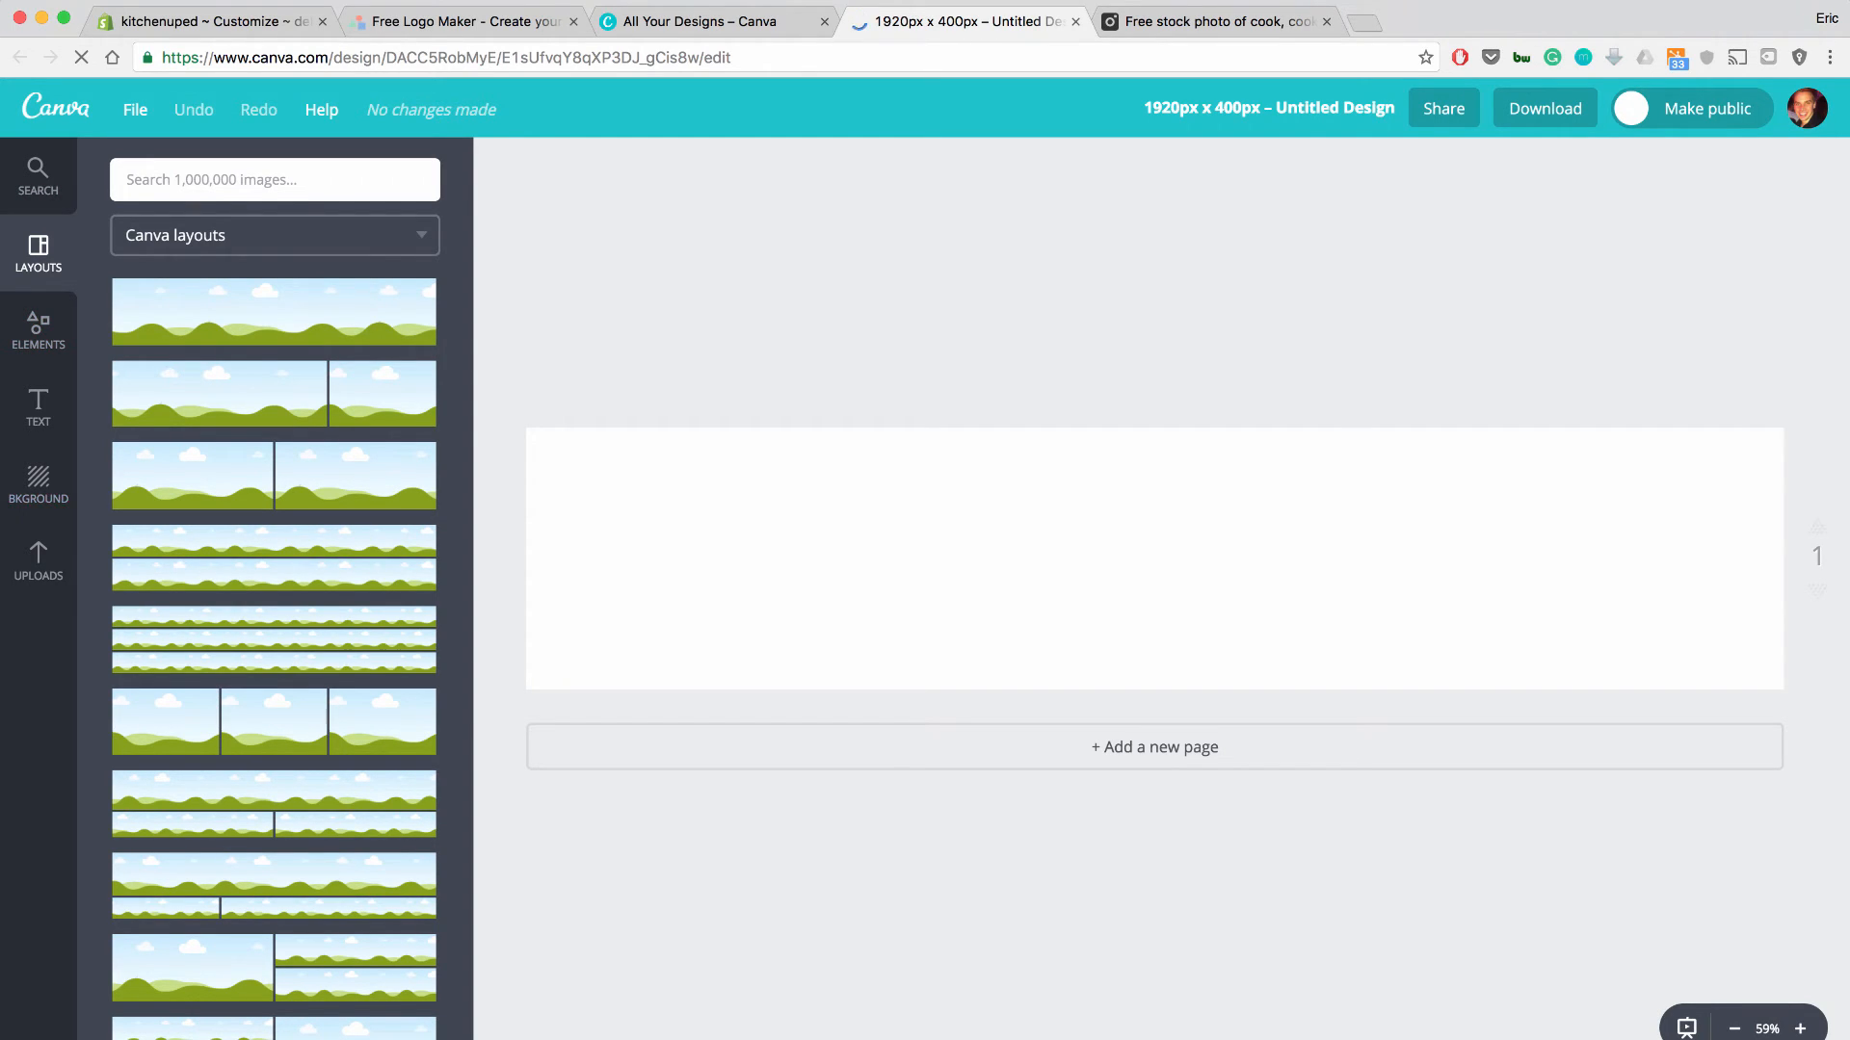
# Place the uploaded knife-and-bowls photo on the banner, enlarged to full width and framed on the knife.
pyautogui.click(44, 564)
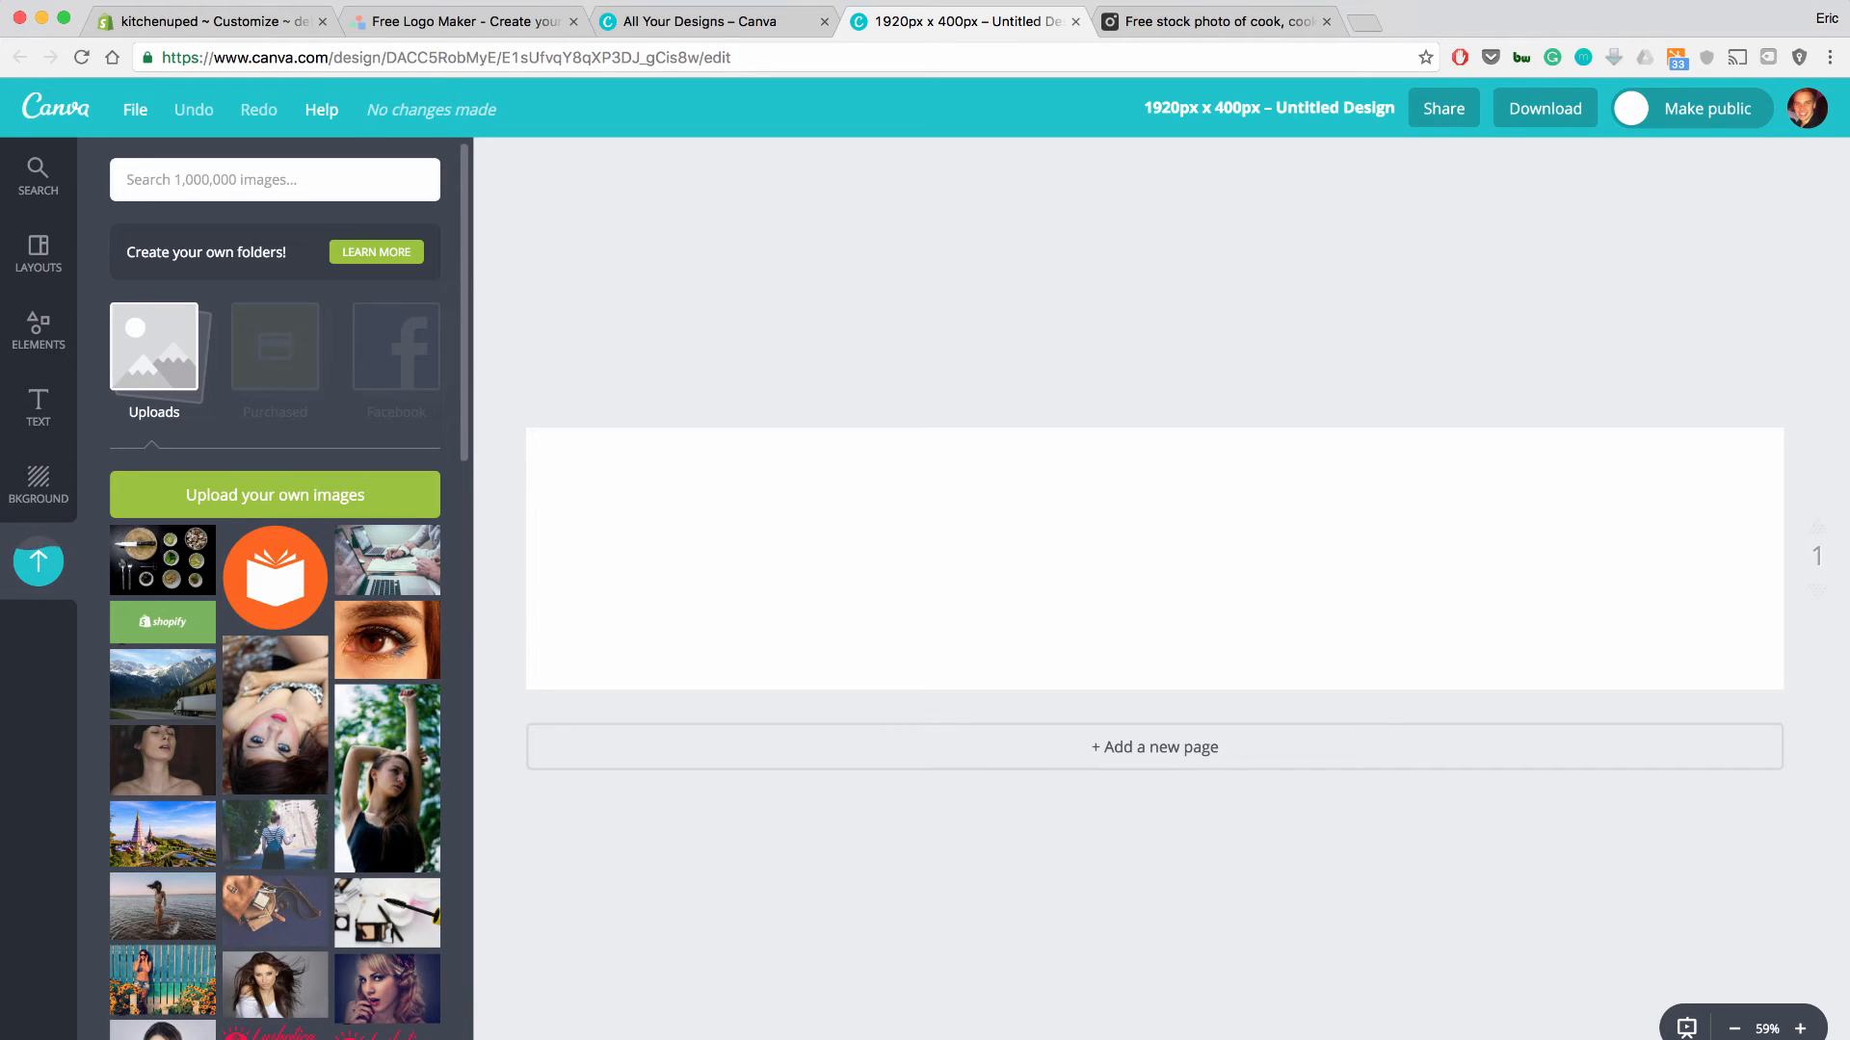
pyautogui.moveTo(163, 560); pyautogui.dragTo(710, 491)
pyautogui.moveTo(871, 584); pyautogui.dragTo(1785, 1039)
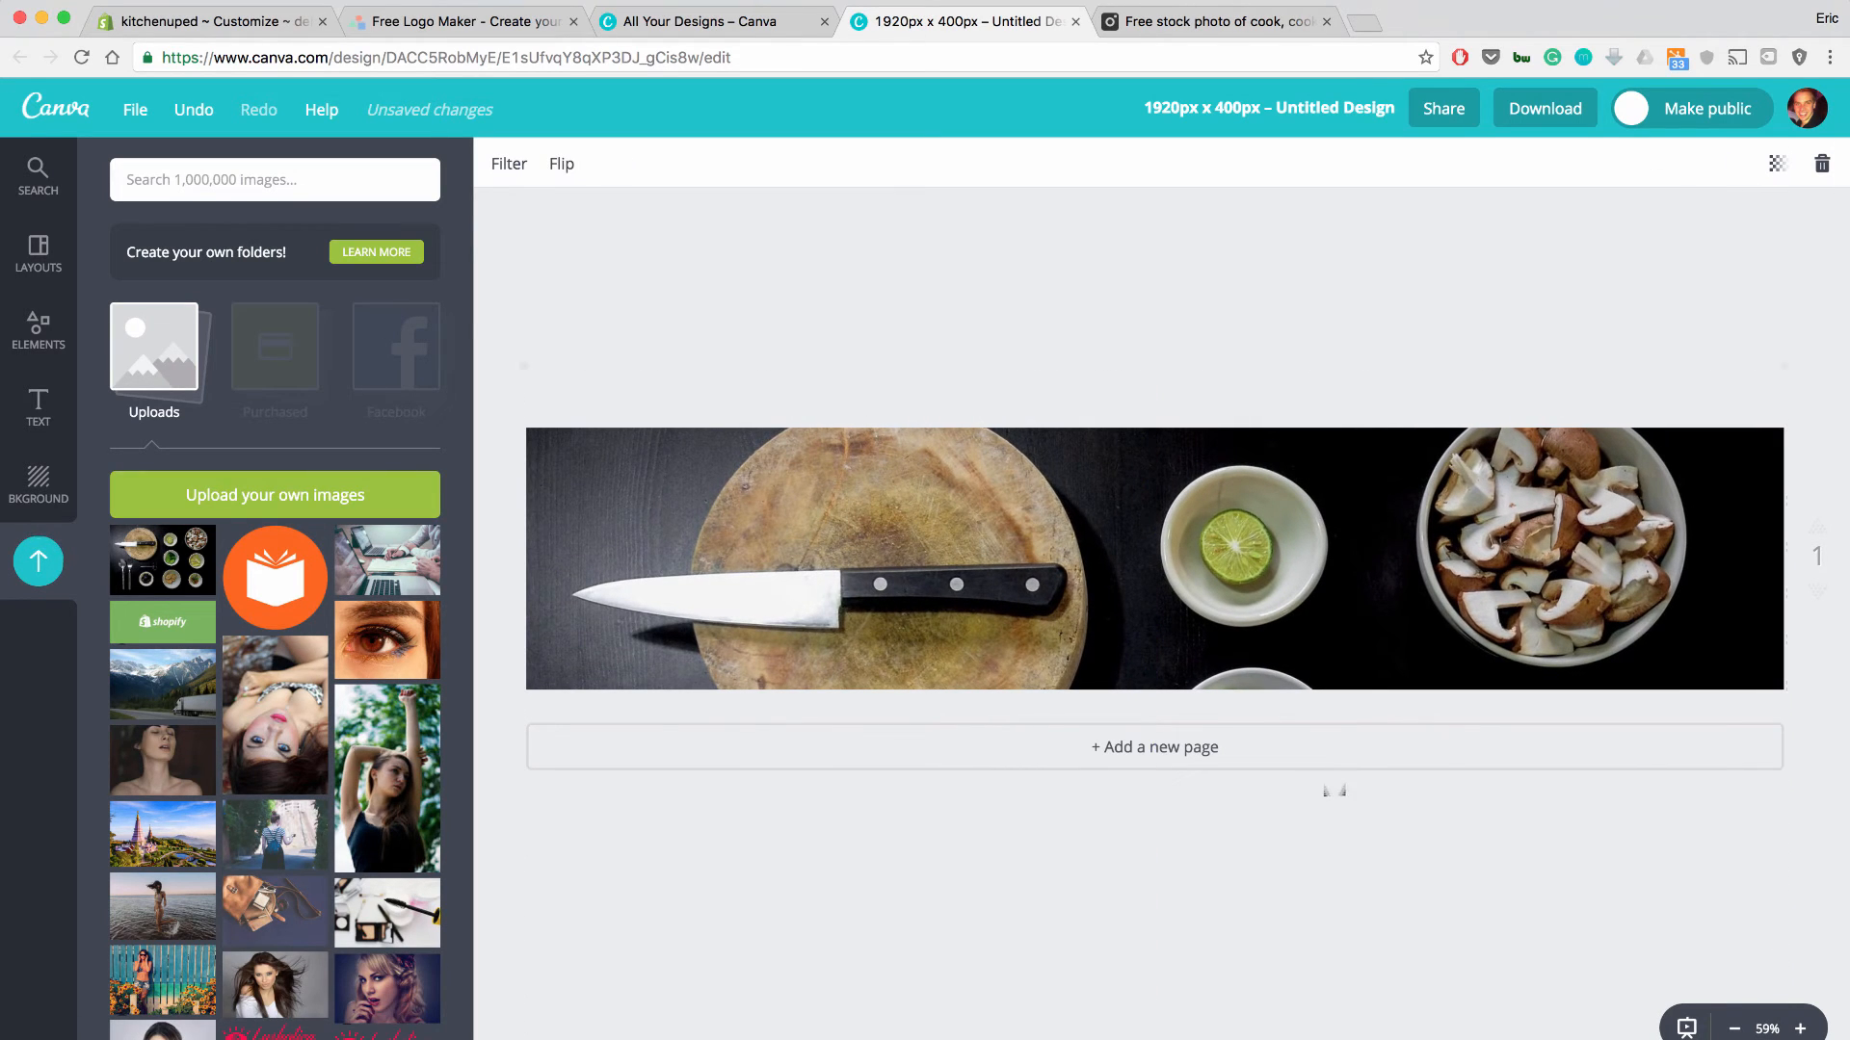
pyautogui.moveTo(1297, 671)
pyautogui.mouseDown()
pyautogui.moveTo(1300, 564)
pyautogui.moveTo(1298, 701)
pyautogui.mouseUp()
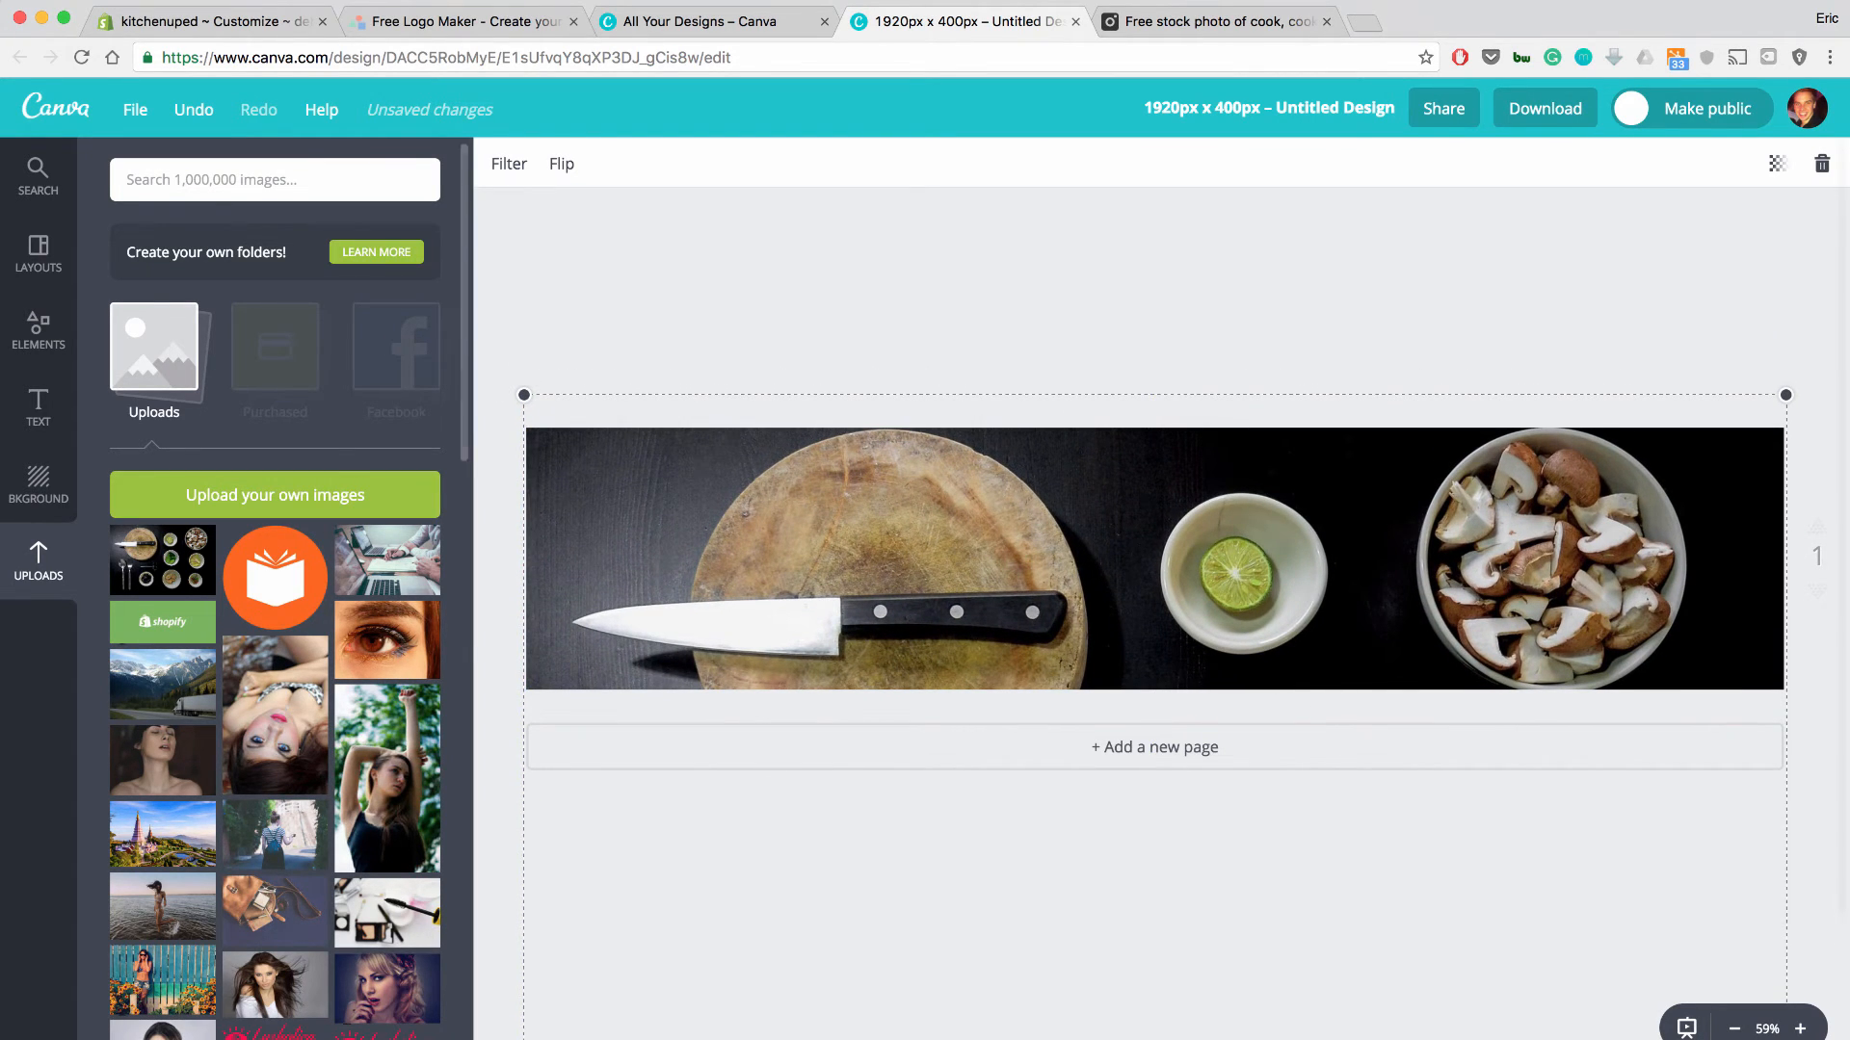
pyautogui.press('Escape')
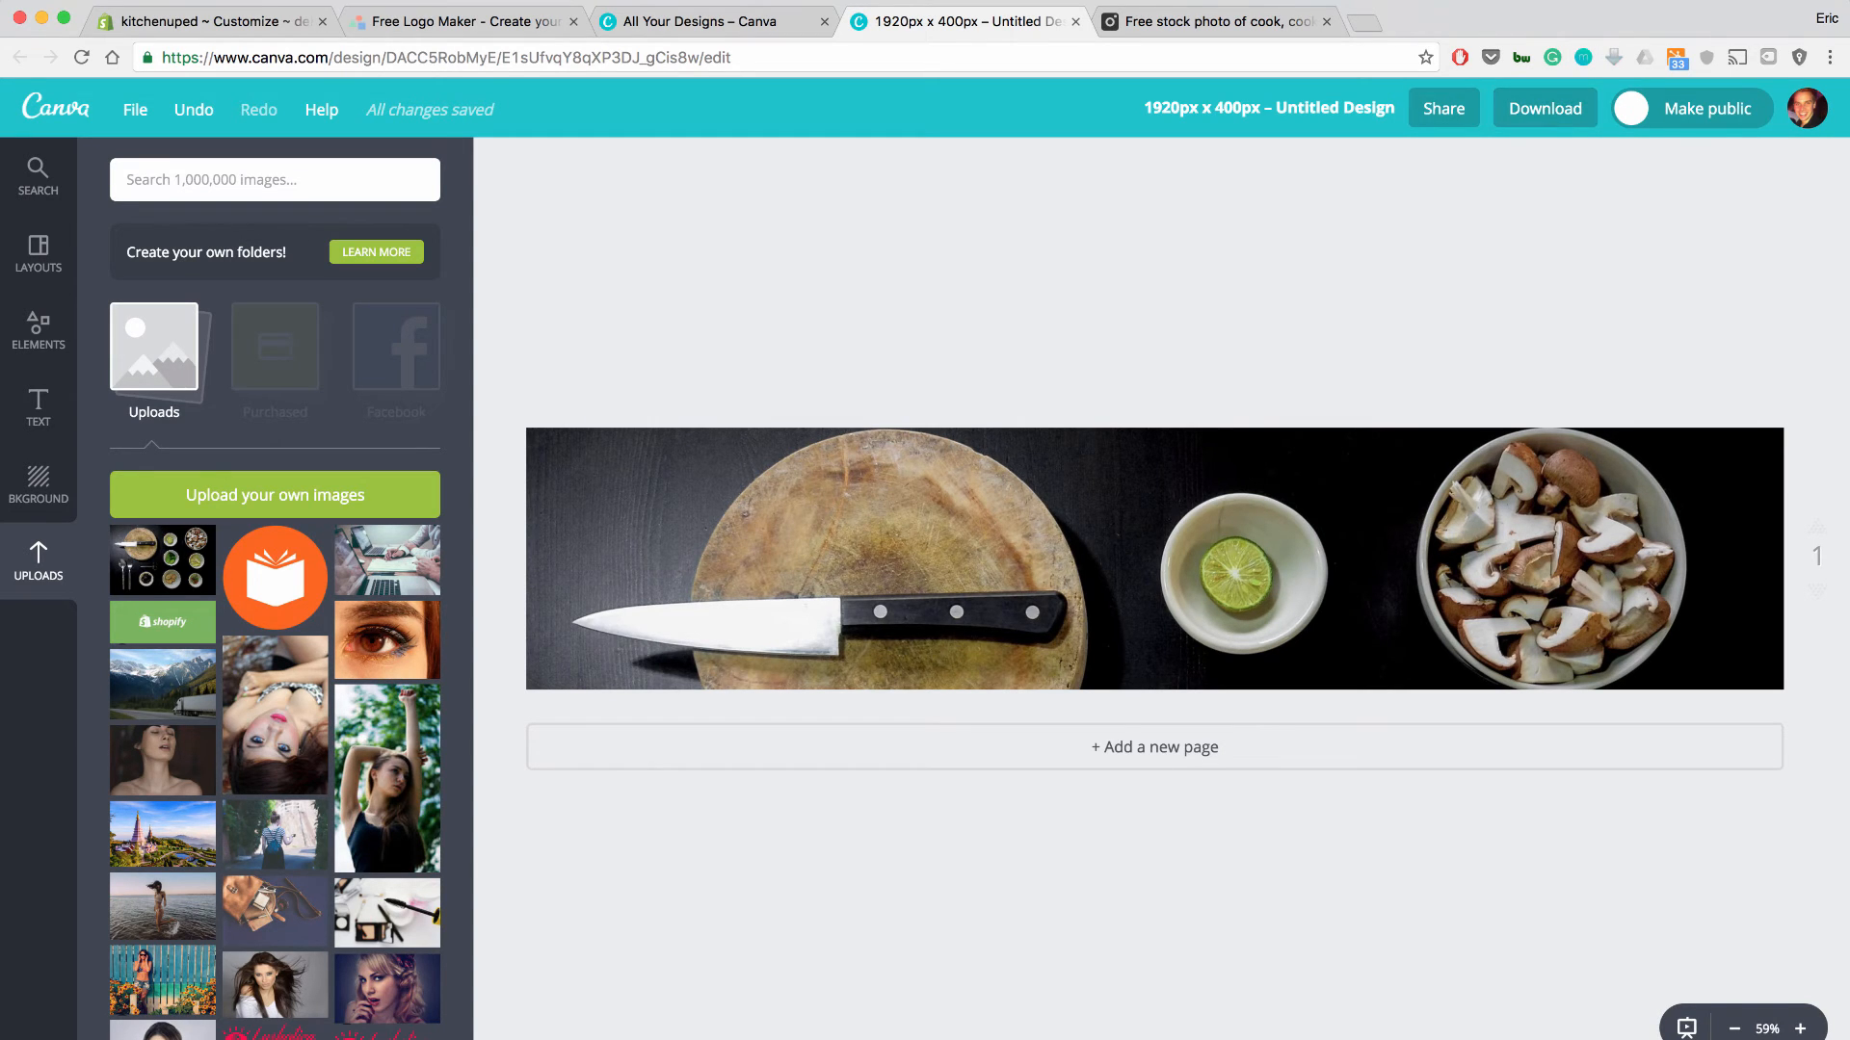
# Rename the Canva design to 'KitchenUp - Homepage Slider'.
pyautogui.click(1269, 108)
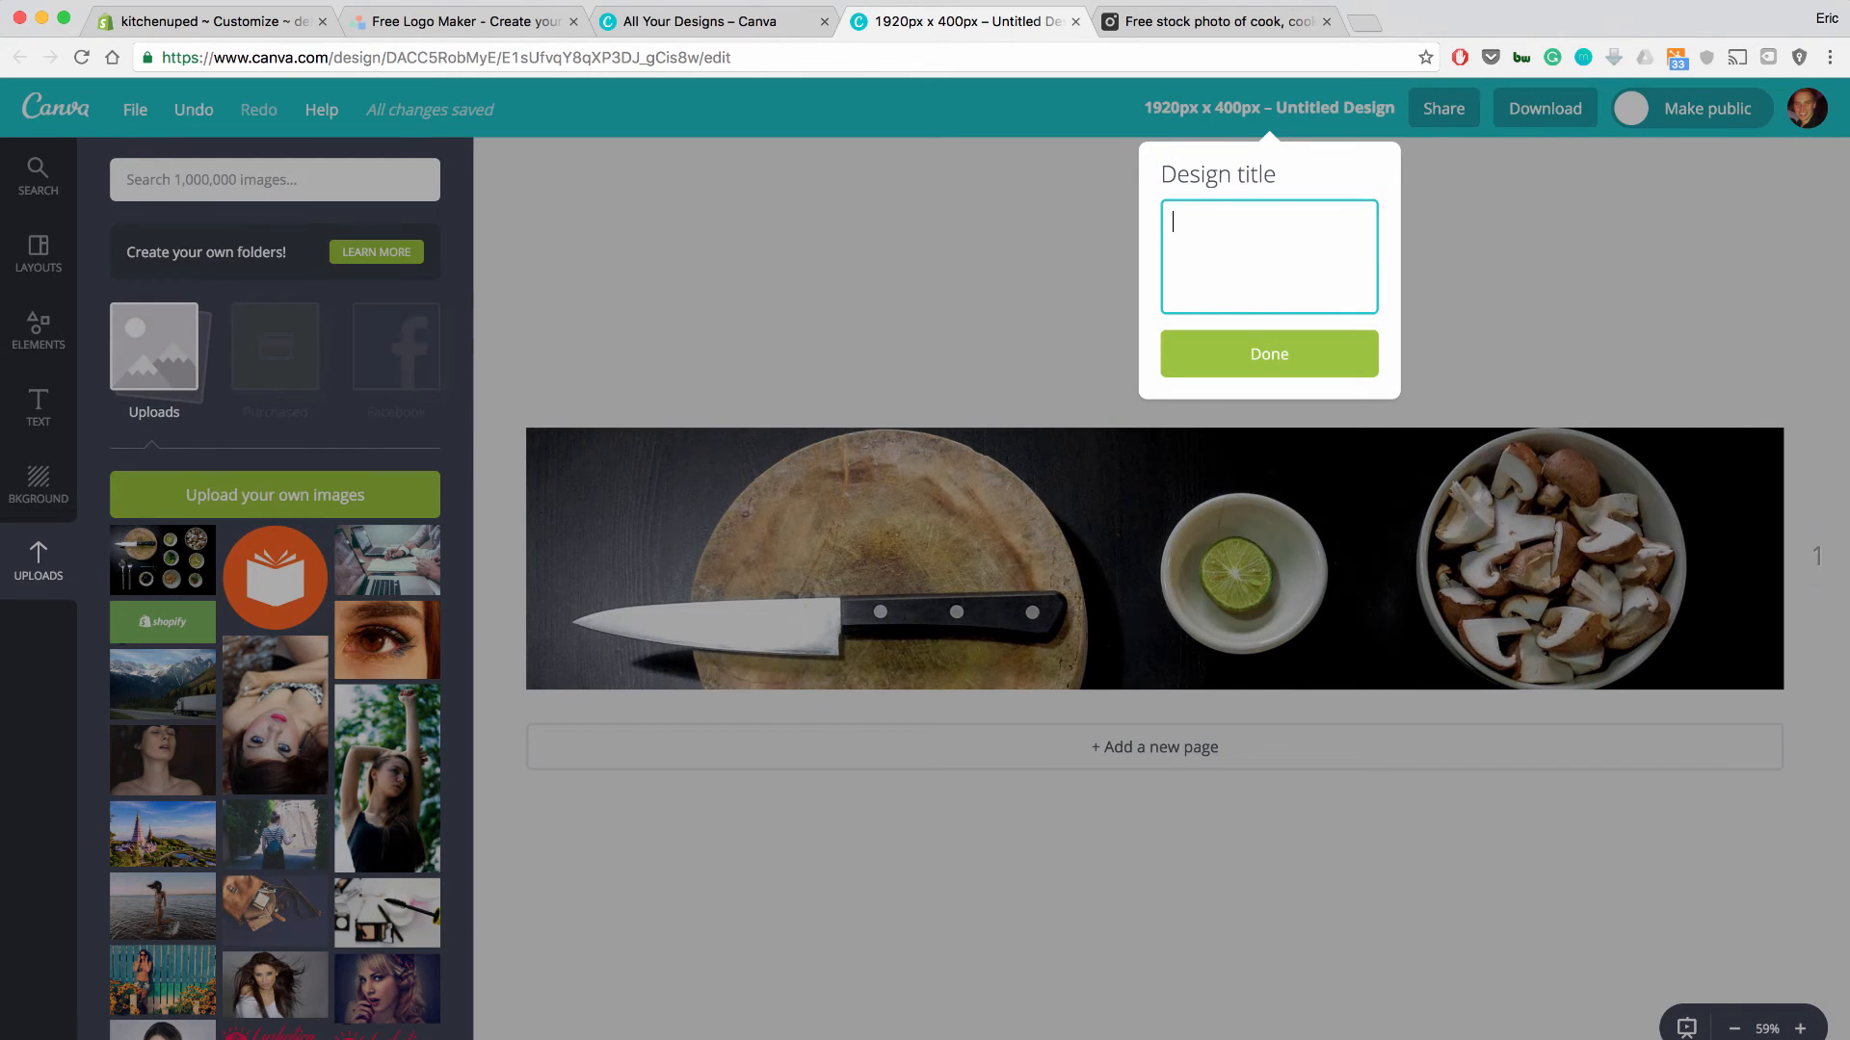
pyautogui.write('KitchenUp - Homepage Slider')
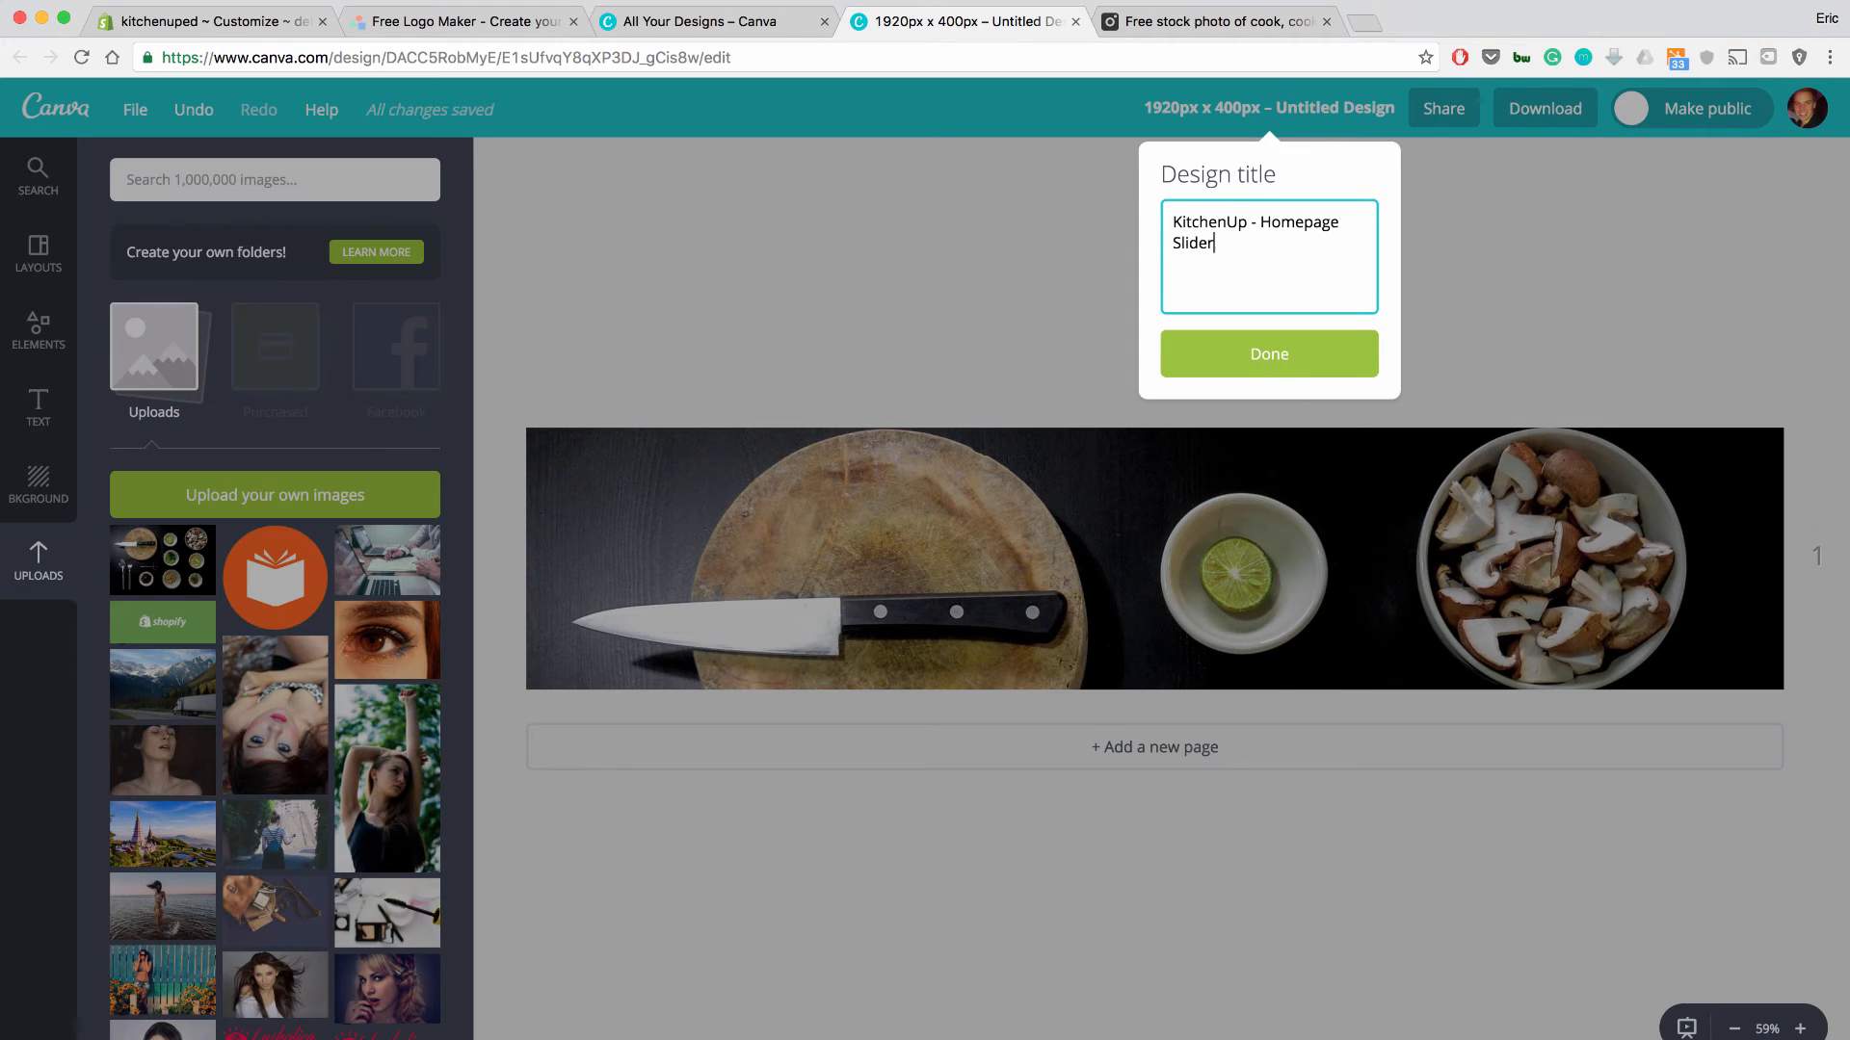
pyautogui.press('Return')
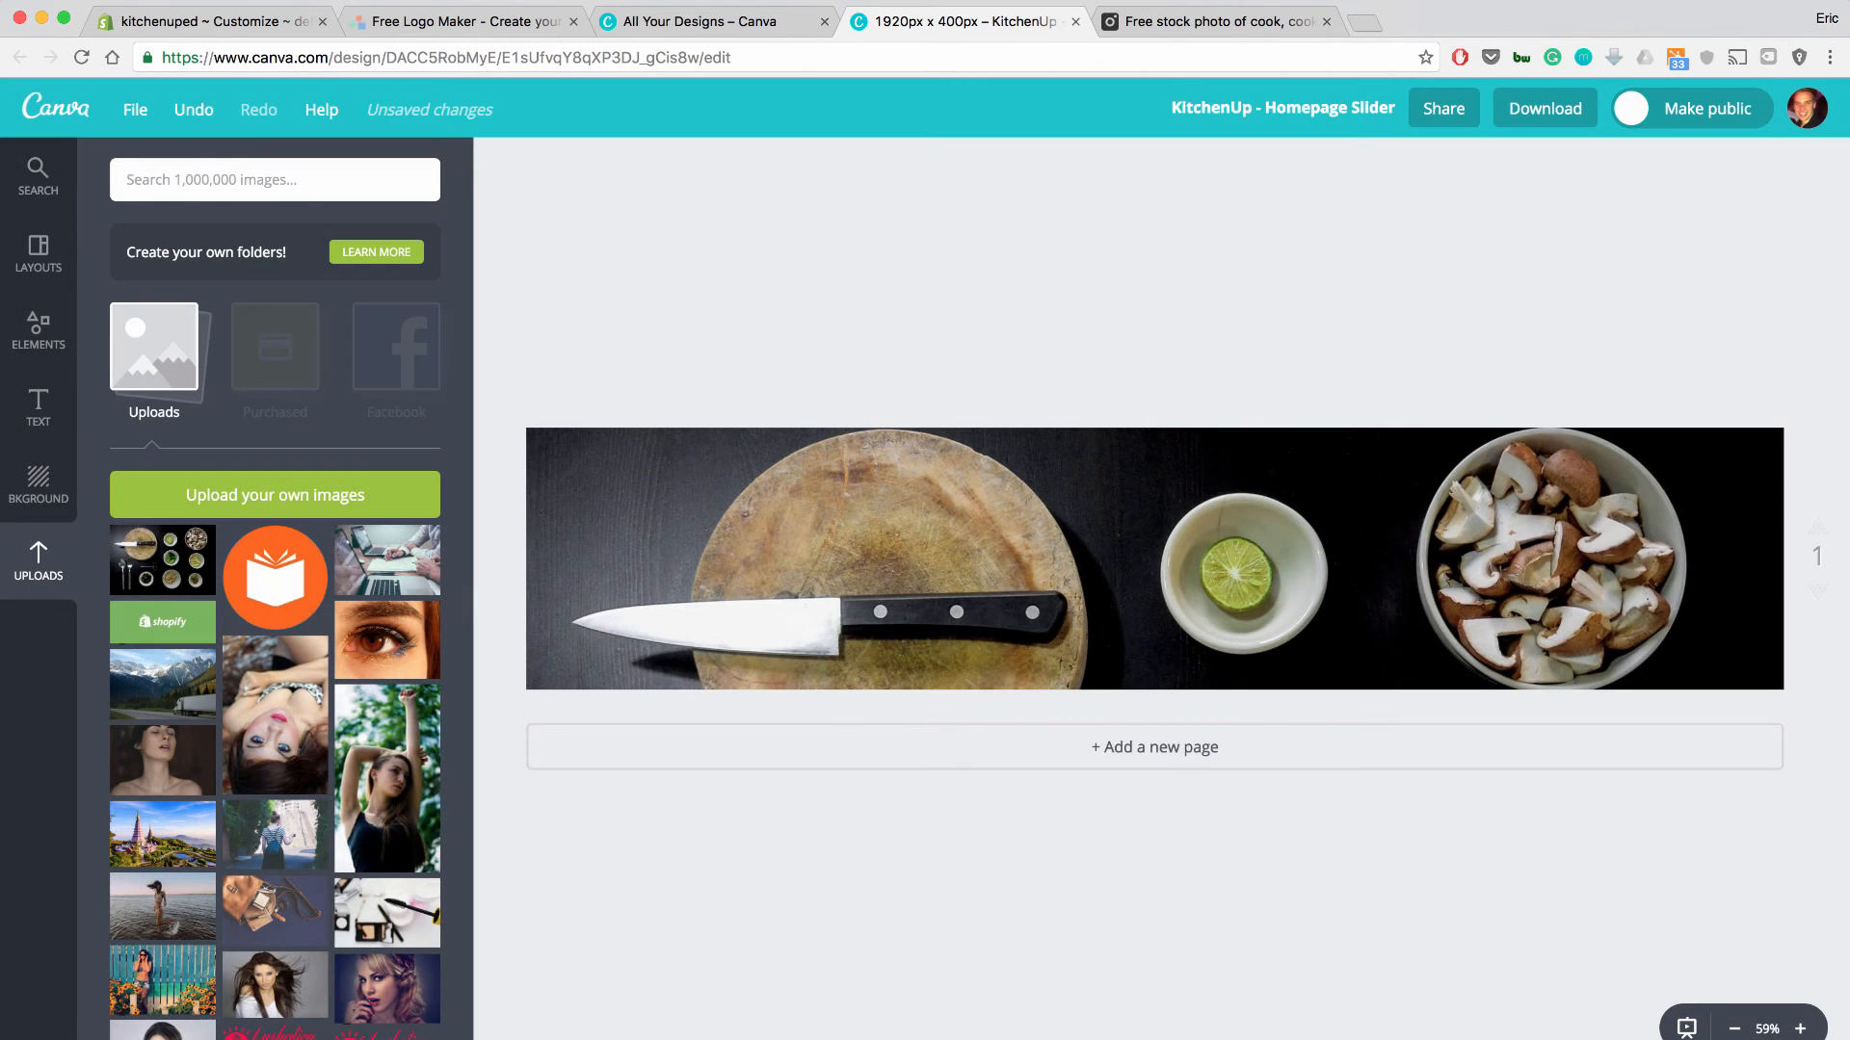
# Download the banner as a JPG file and return to the Shopify theme editor.
pyautogui.click(1544, 108)
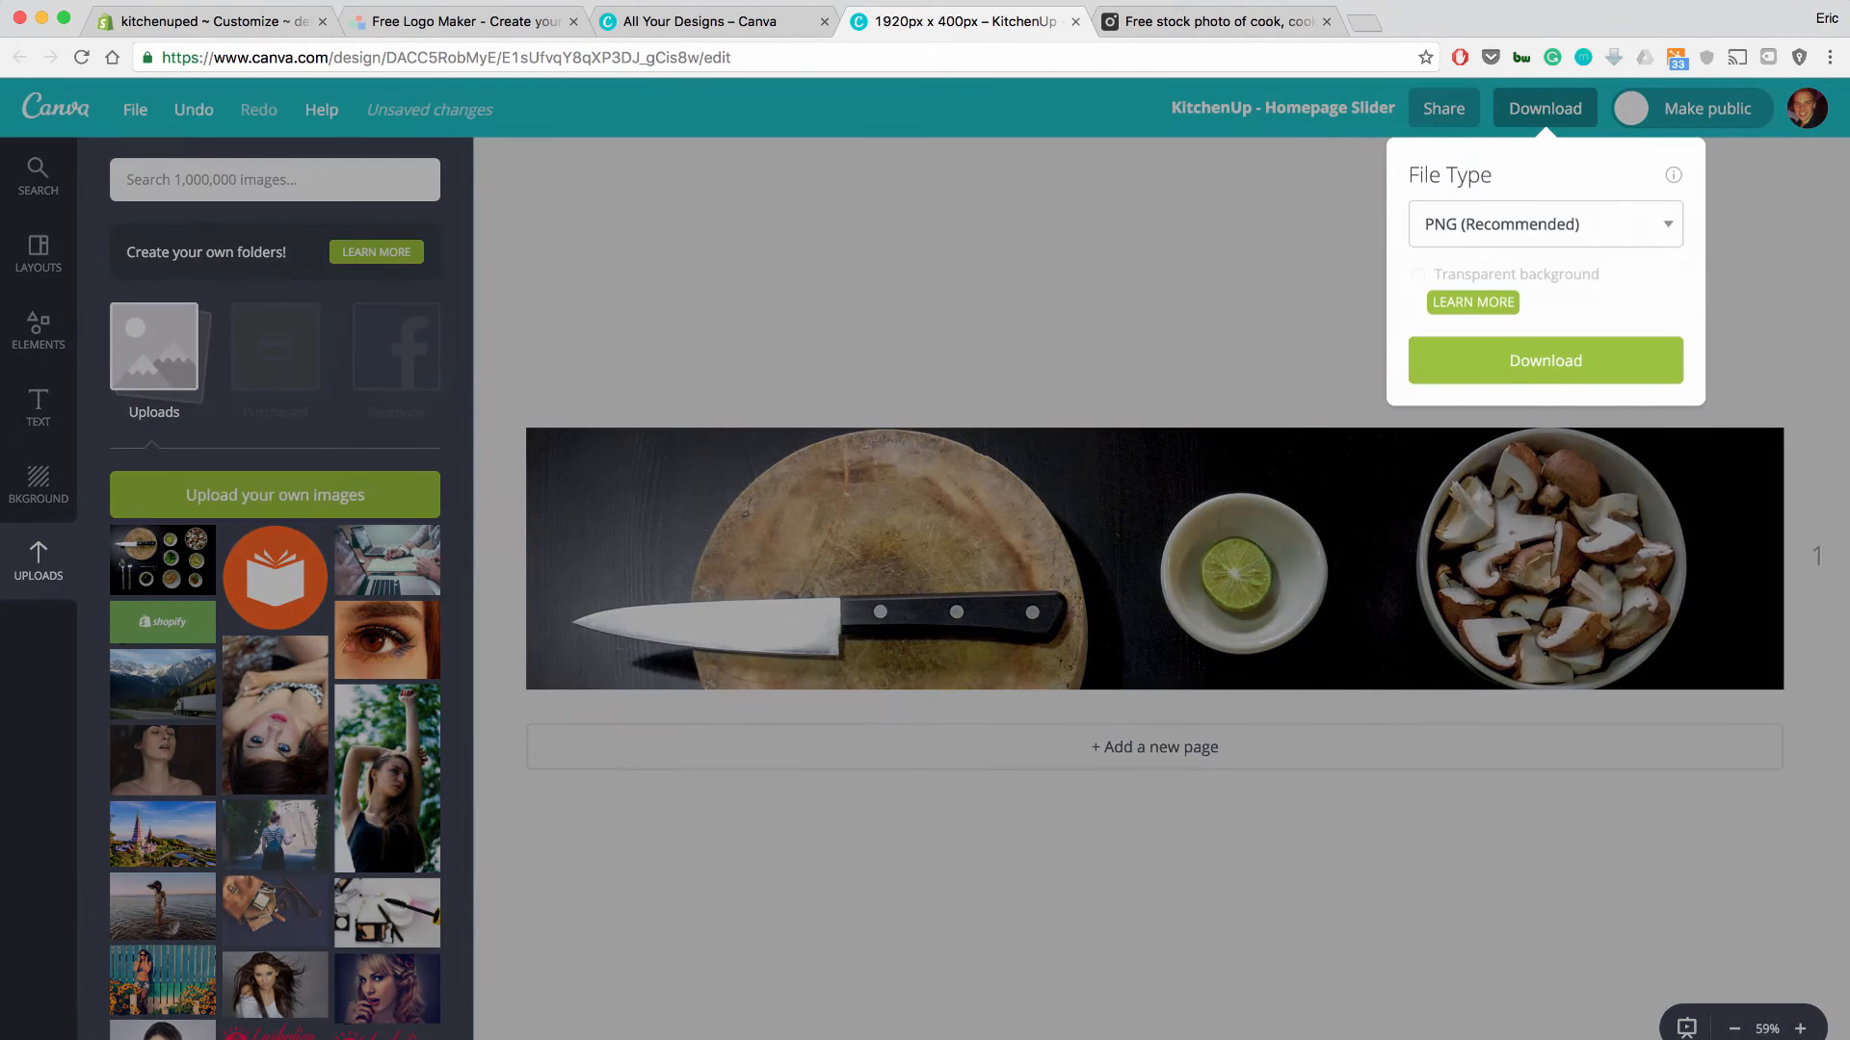
pyautogui.click(1540, 223)
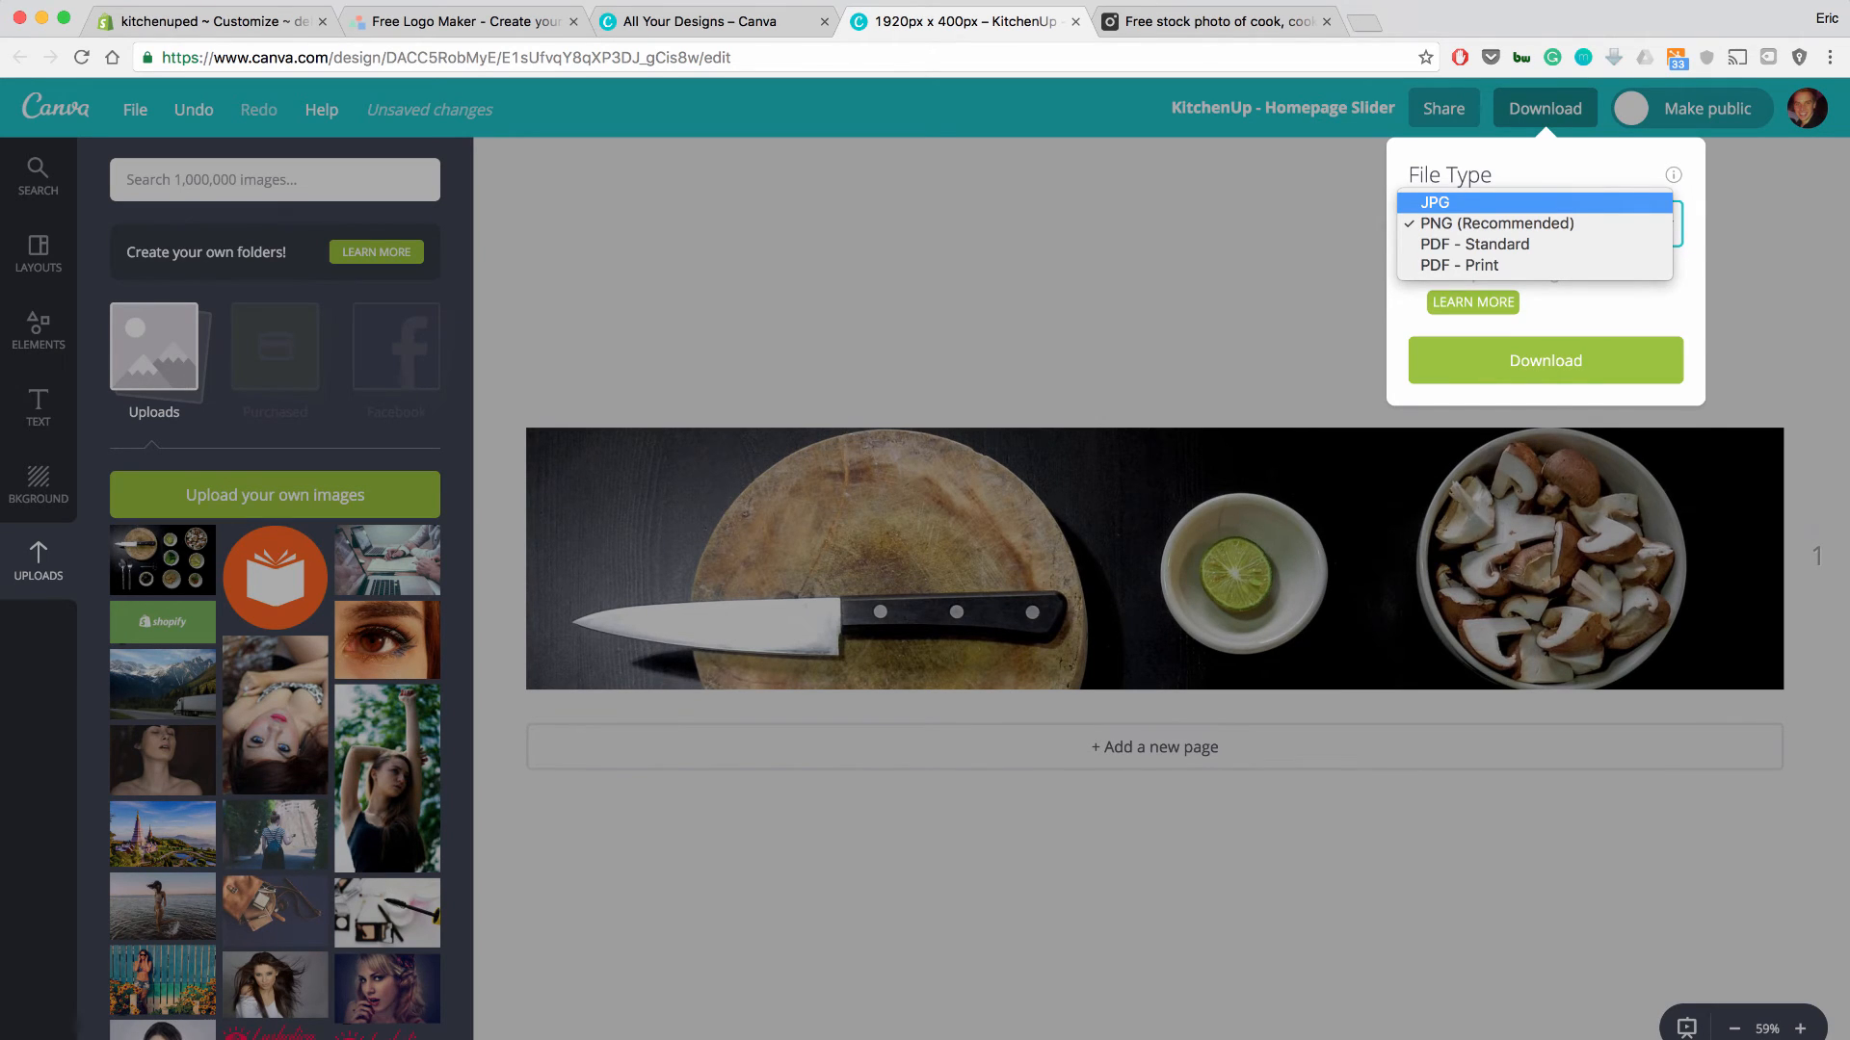
pyautogui.click(1503, 202)
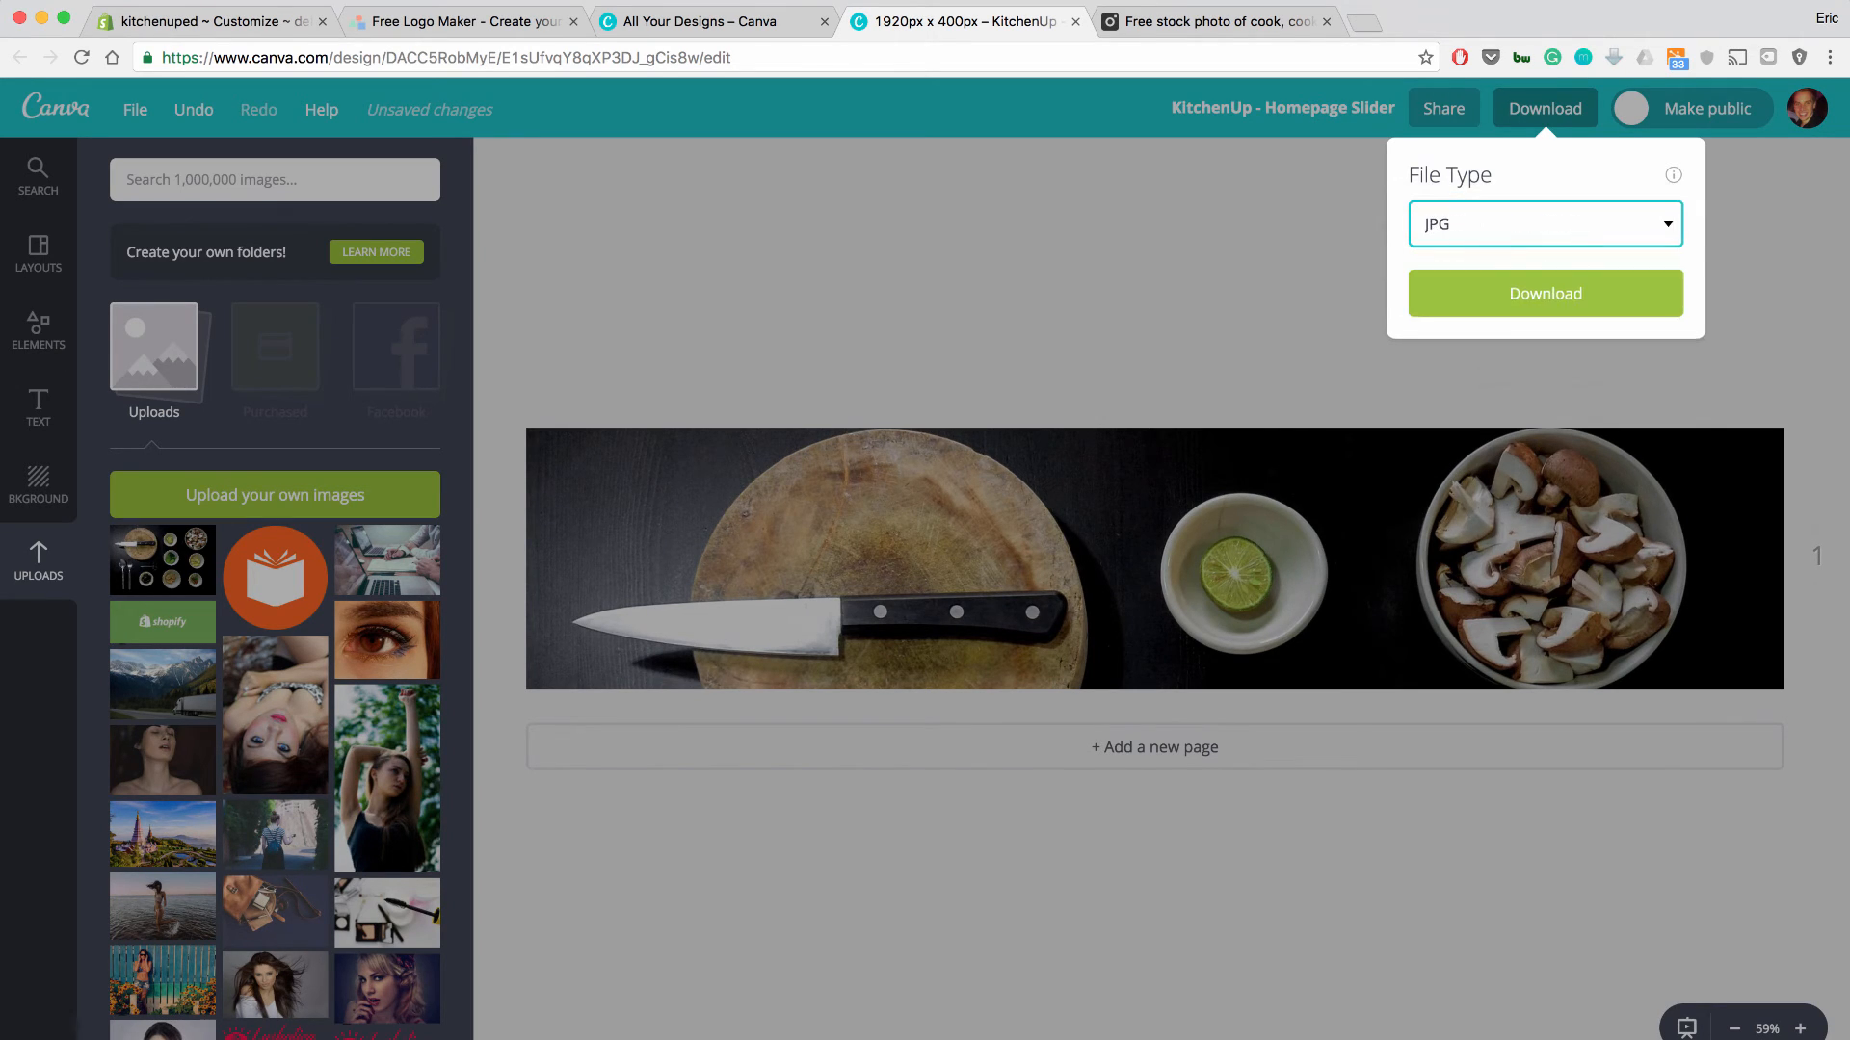
pyautogui.click(1544, 224)
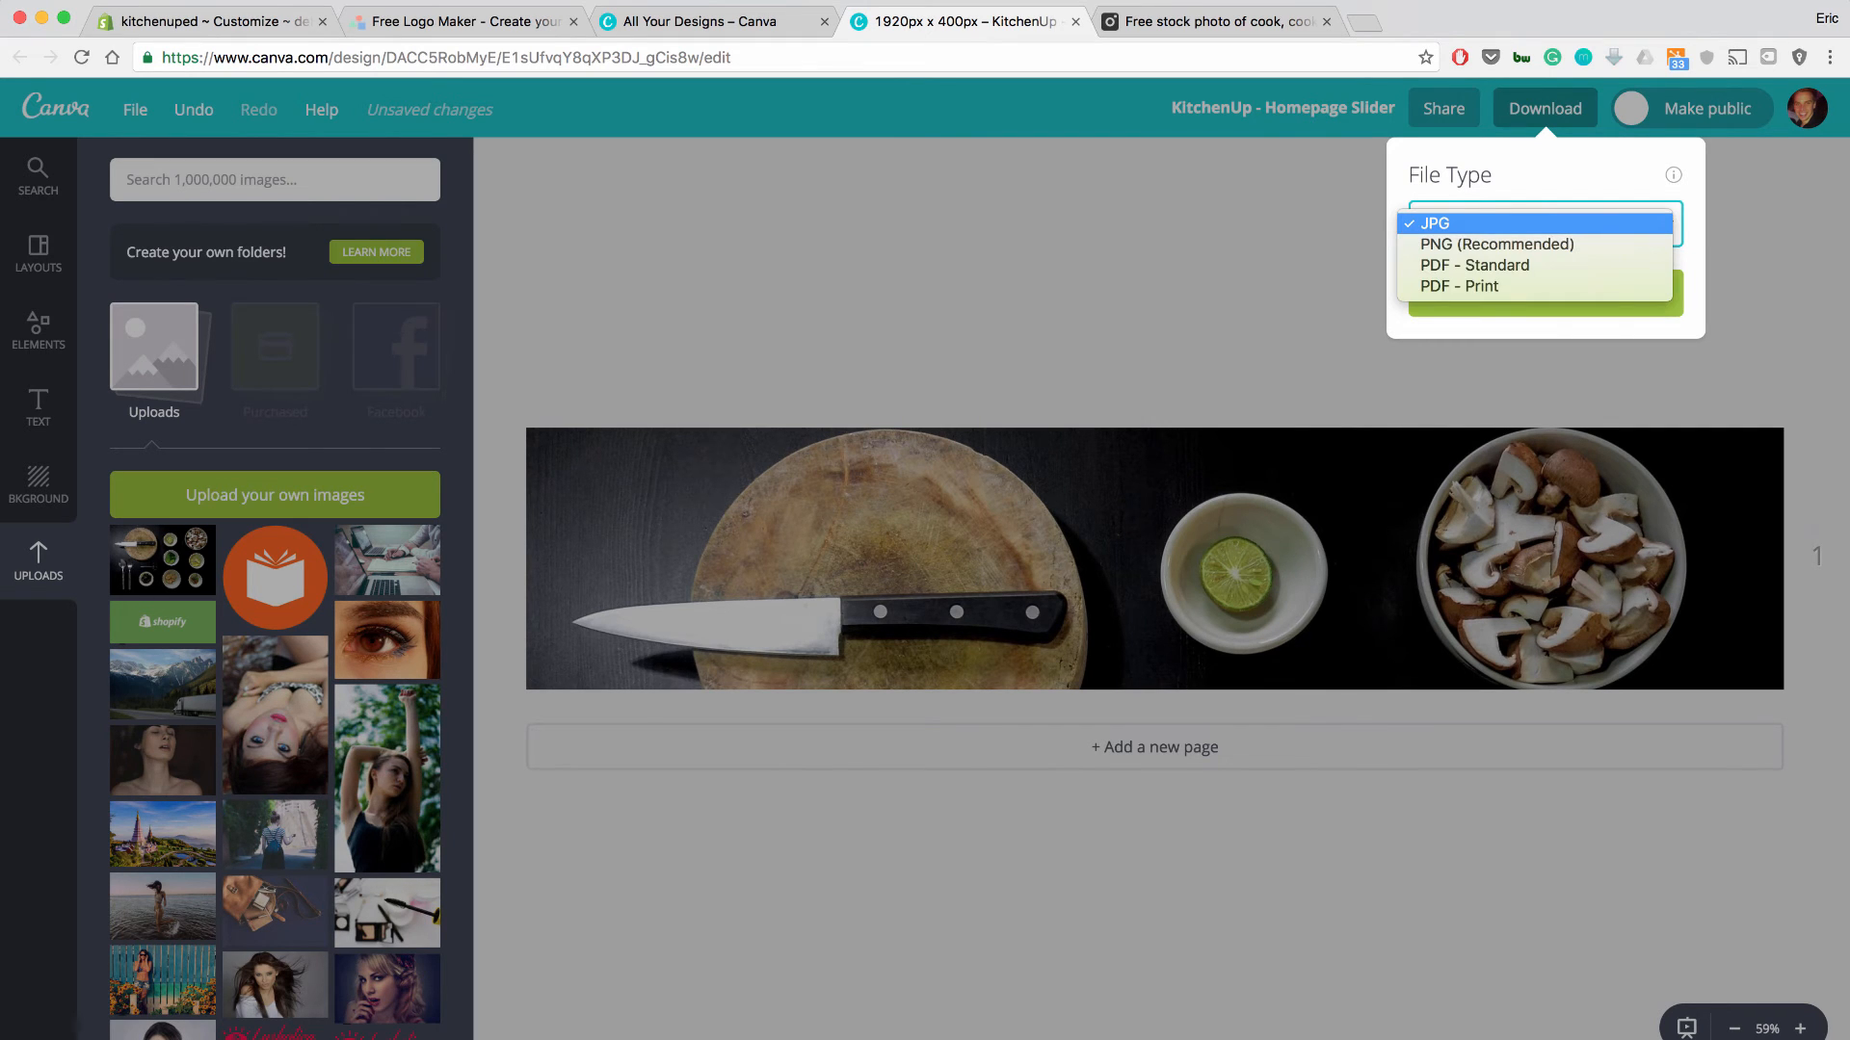
pyautogui.click(1533, 223)
pyautogui.click(1546, 293)
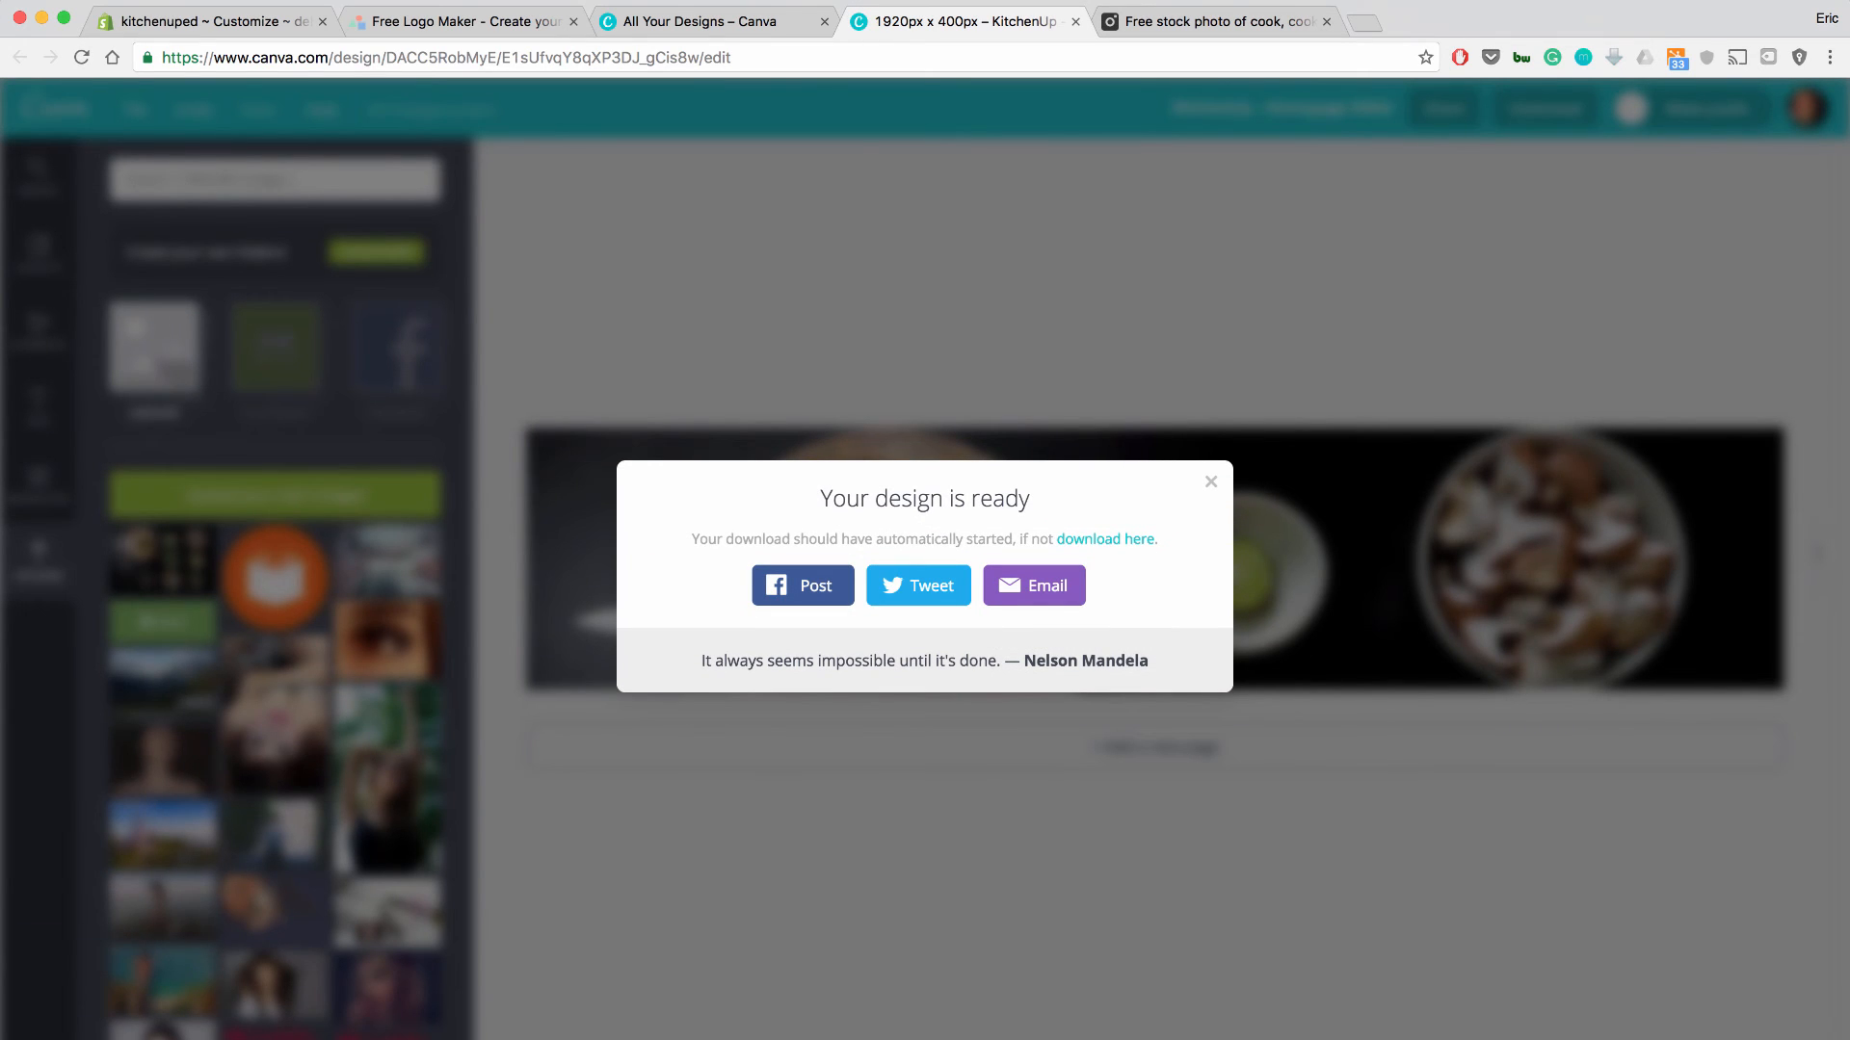
pyautogui.press('Escape')
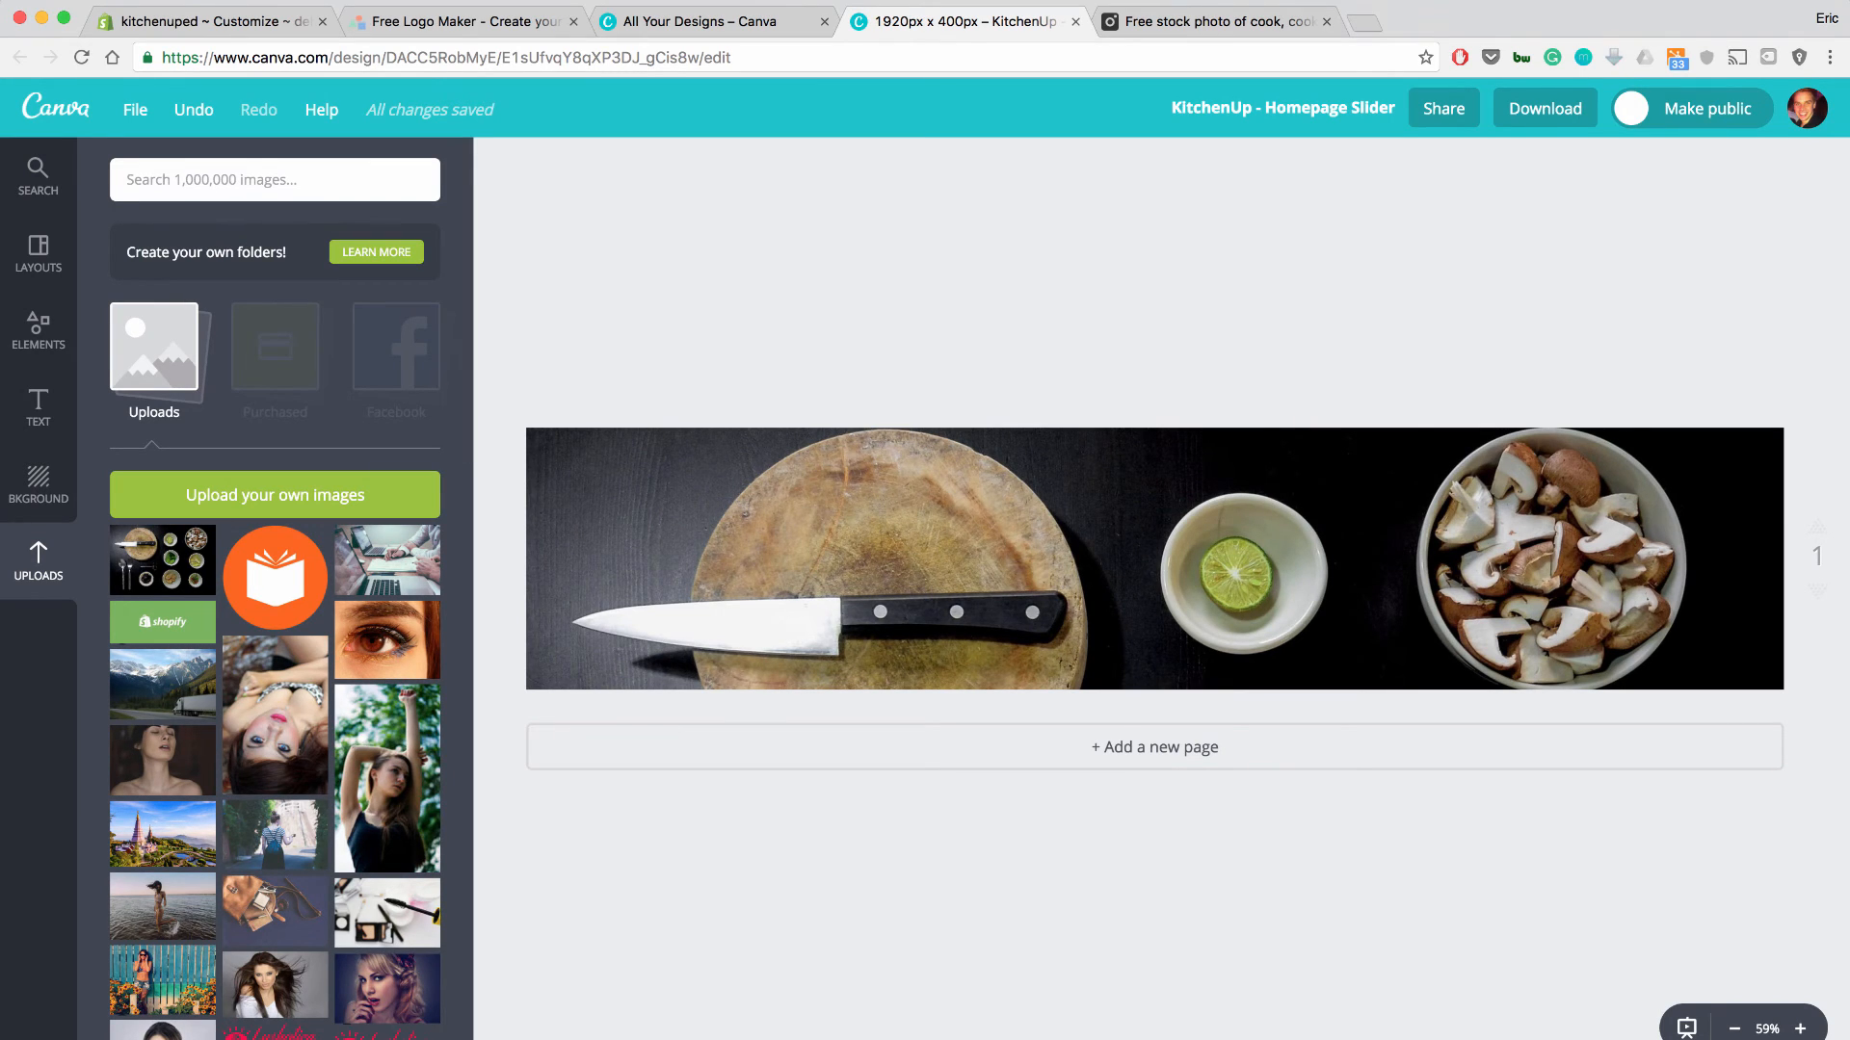
pyautogui.click(210, 21)
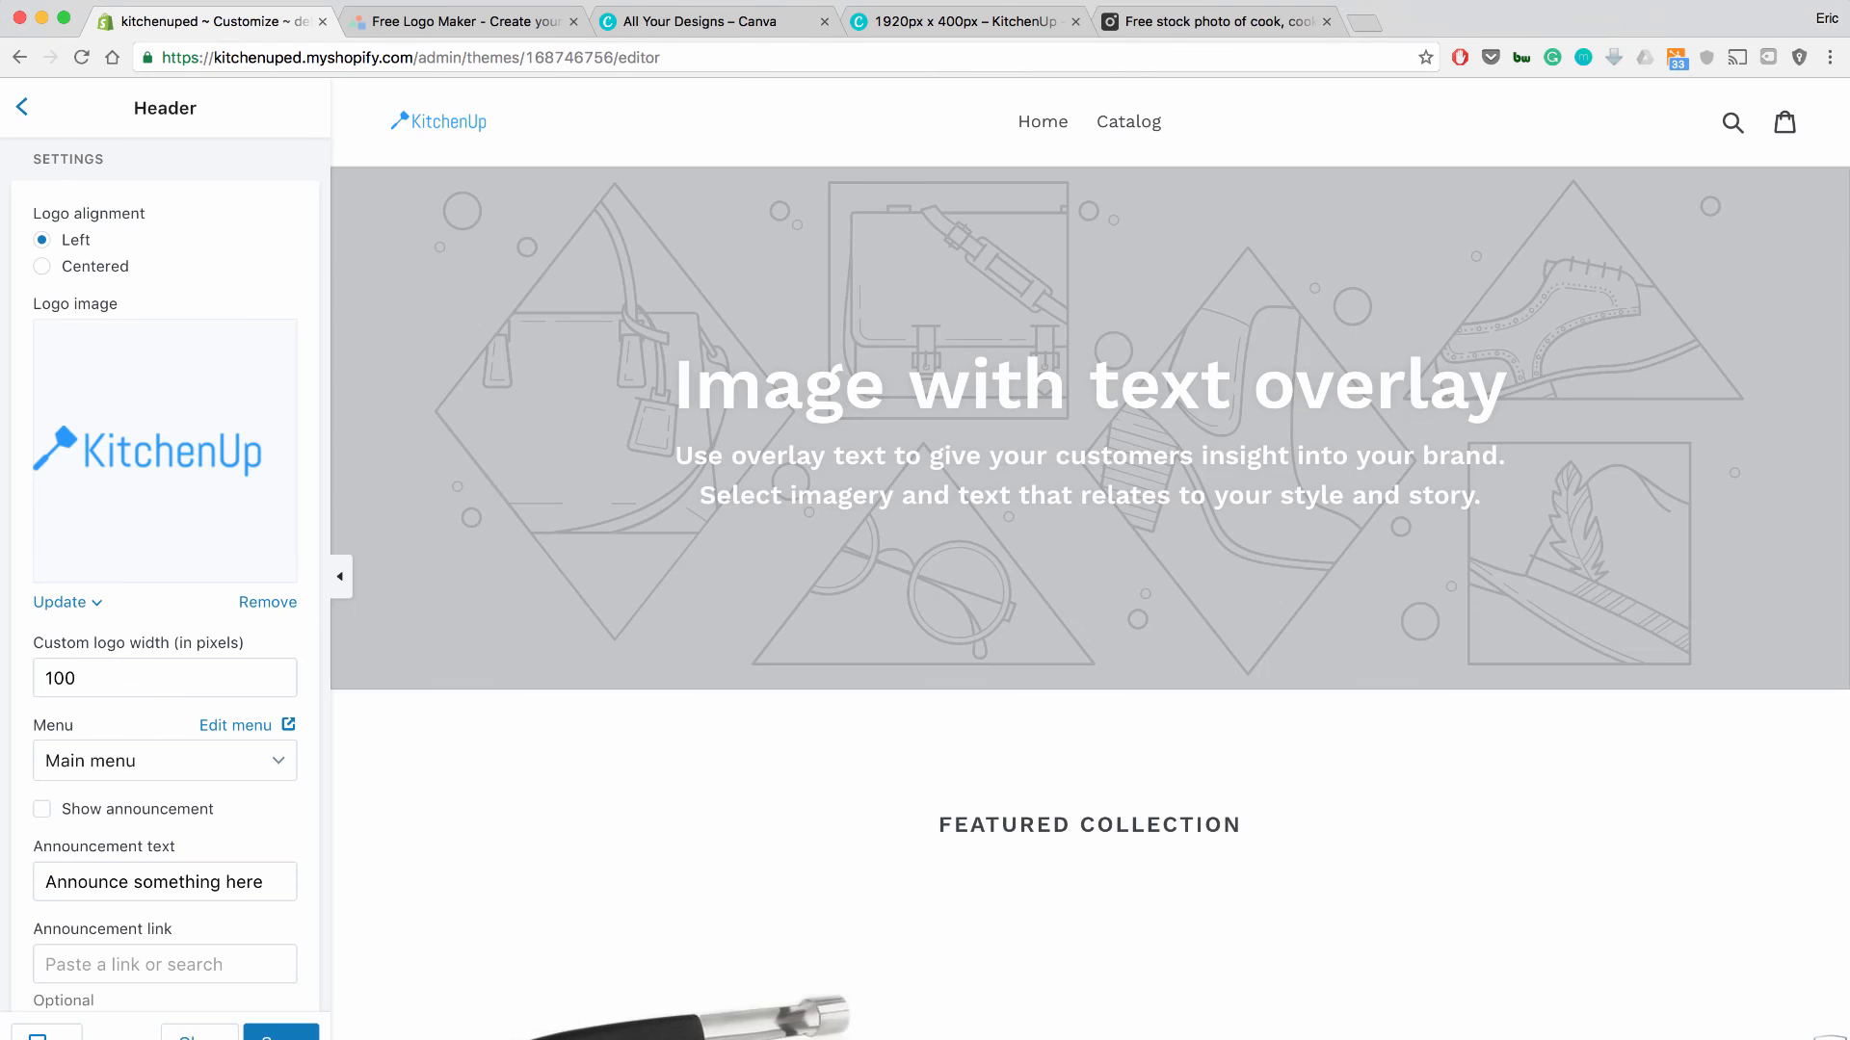
# Upload Homepage Slider.jpg as the Image with text overlay section's image.
pyautogui.scroll(-3, 165, 578)
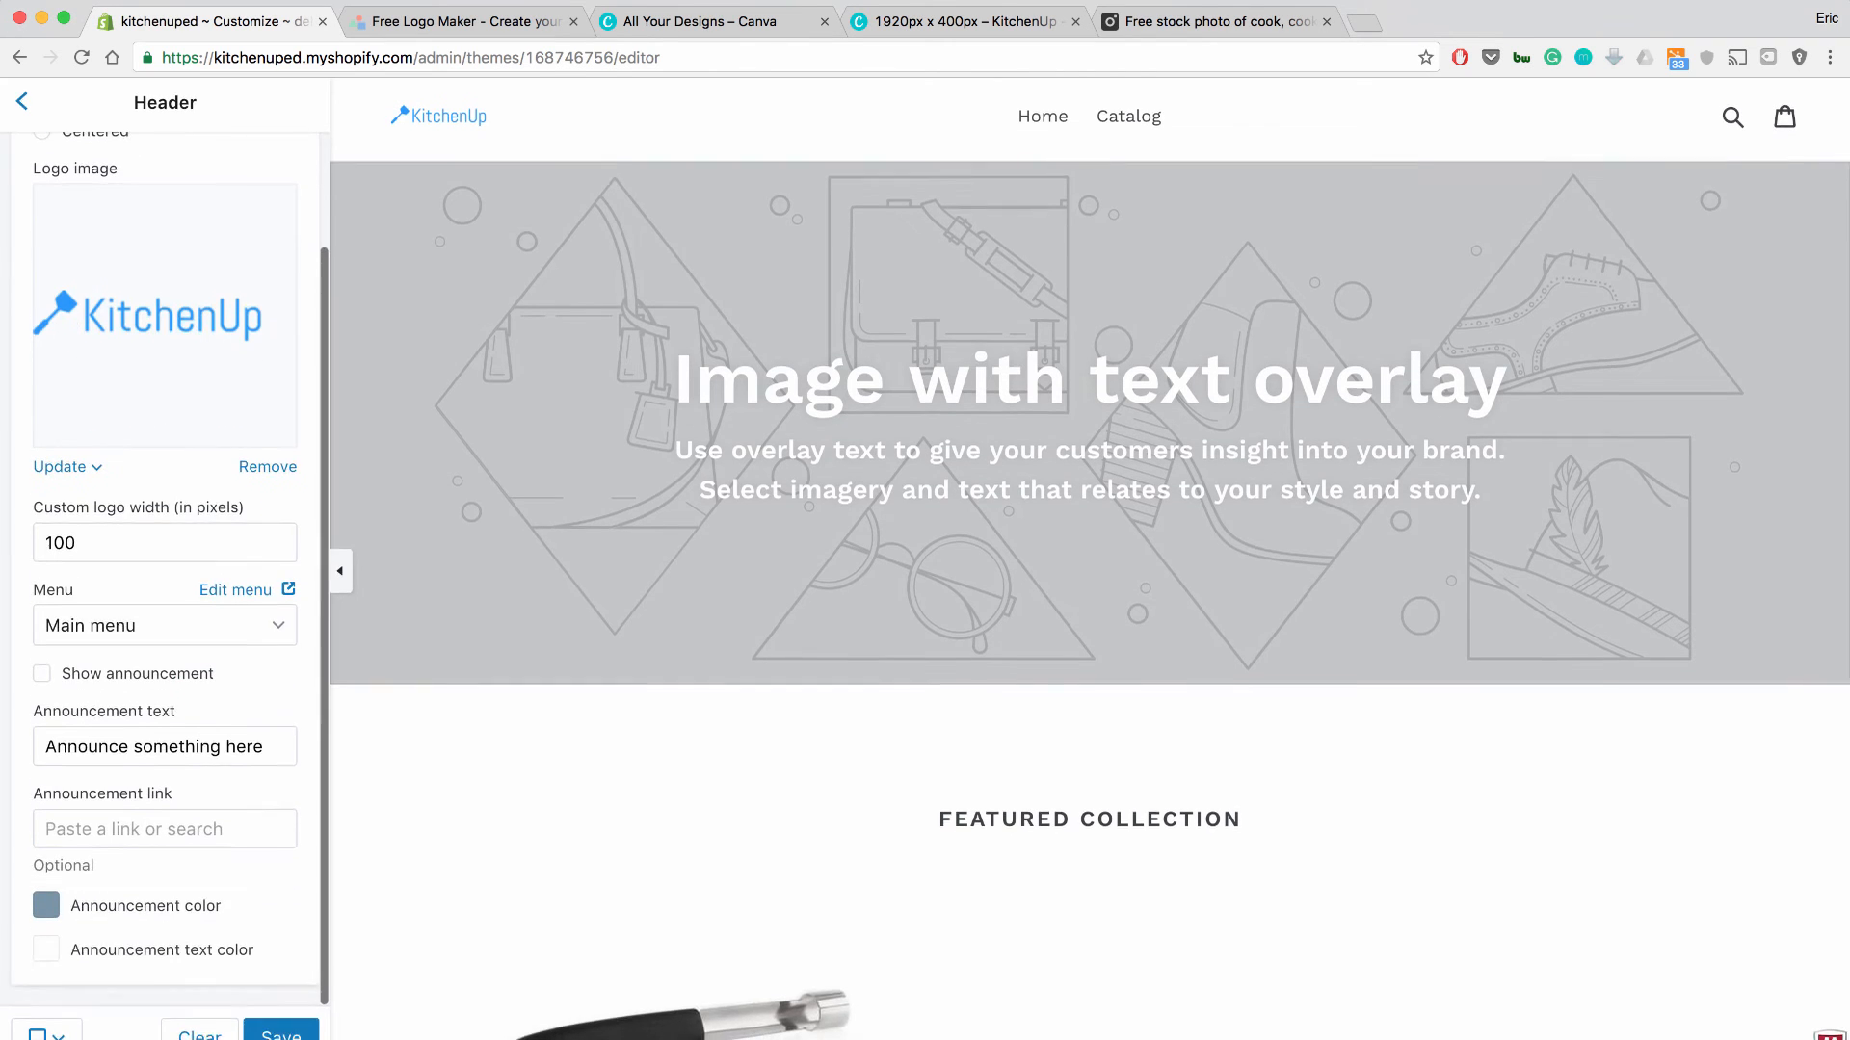
pyautogui.scroll(3, 165, 578)
pyautogui.click(22, 107)
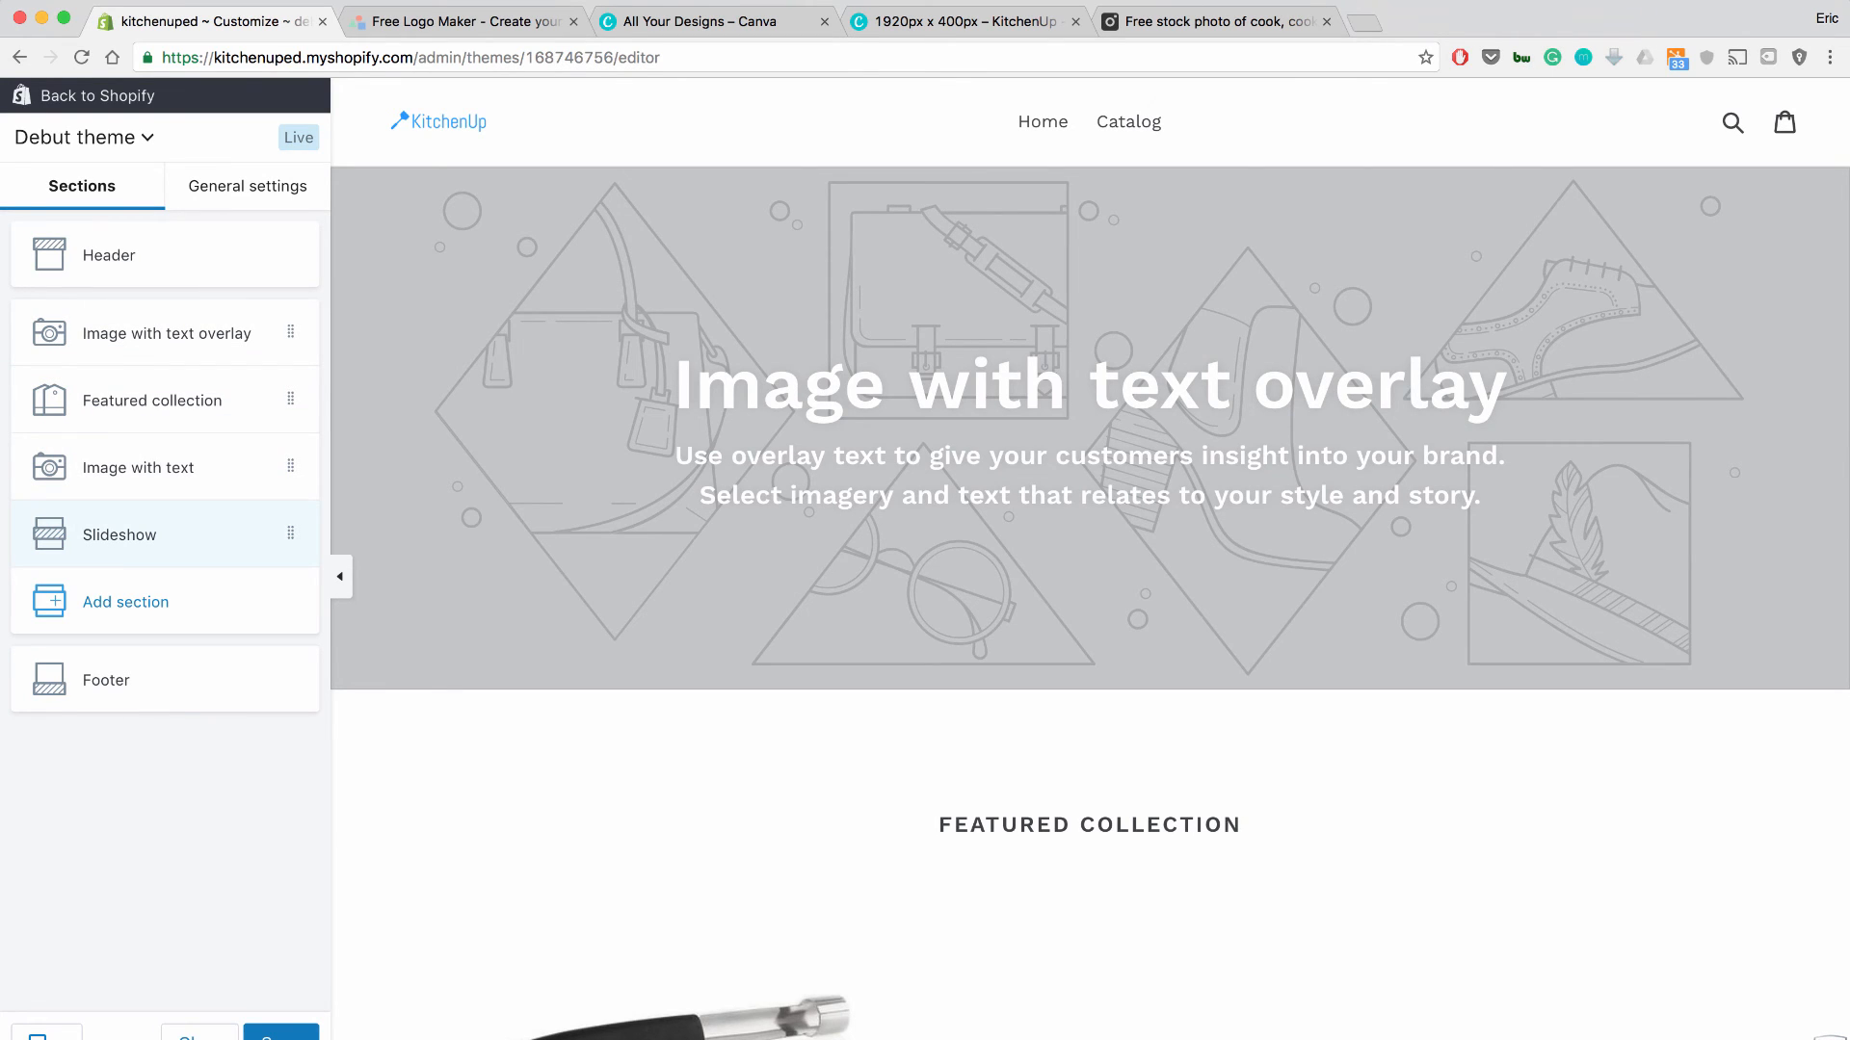
pyautogui.click(119, 535)
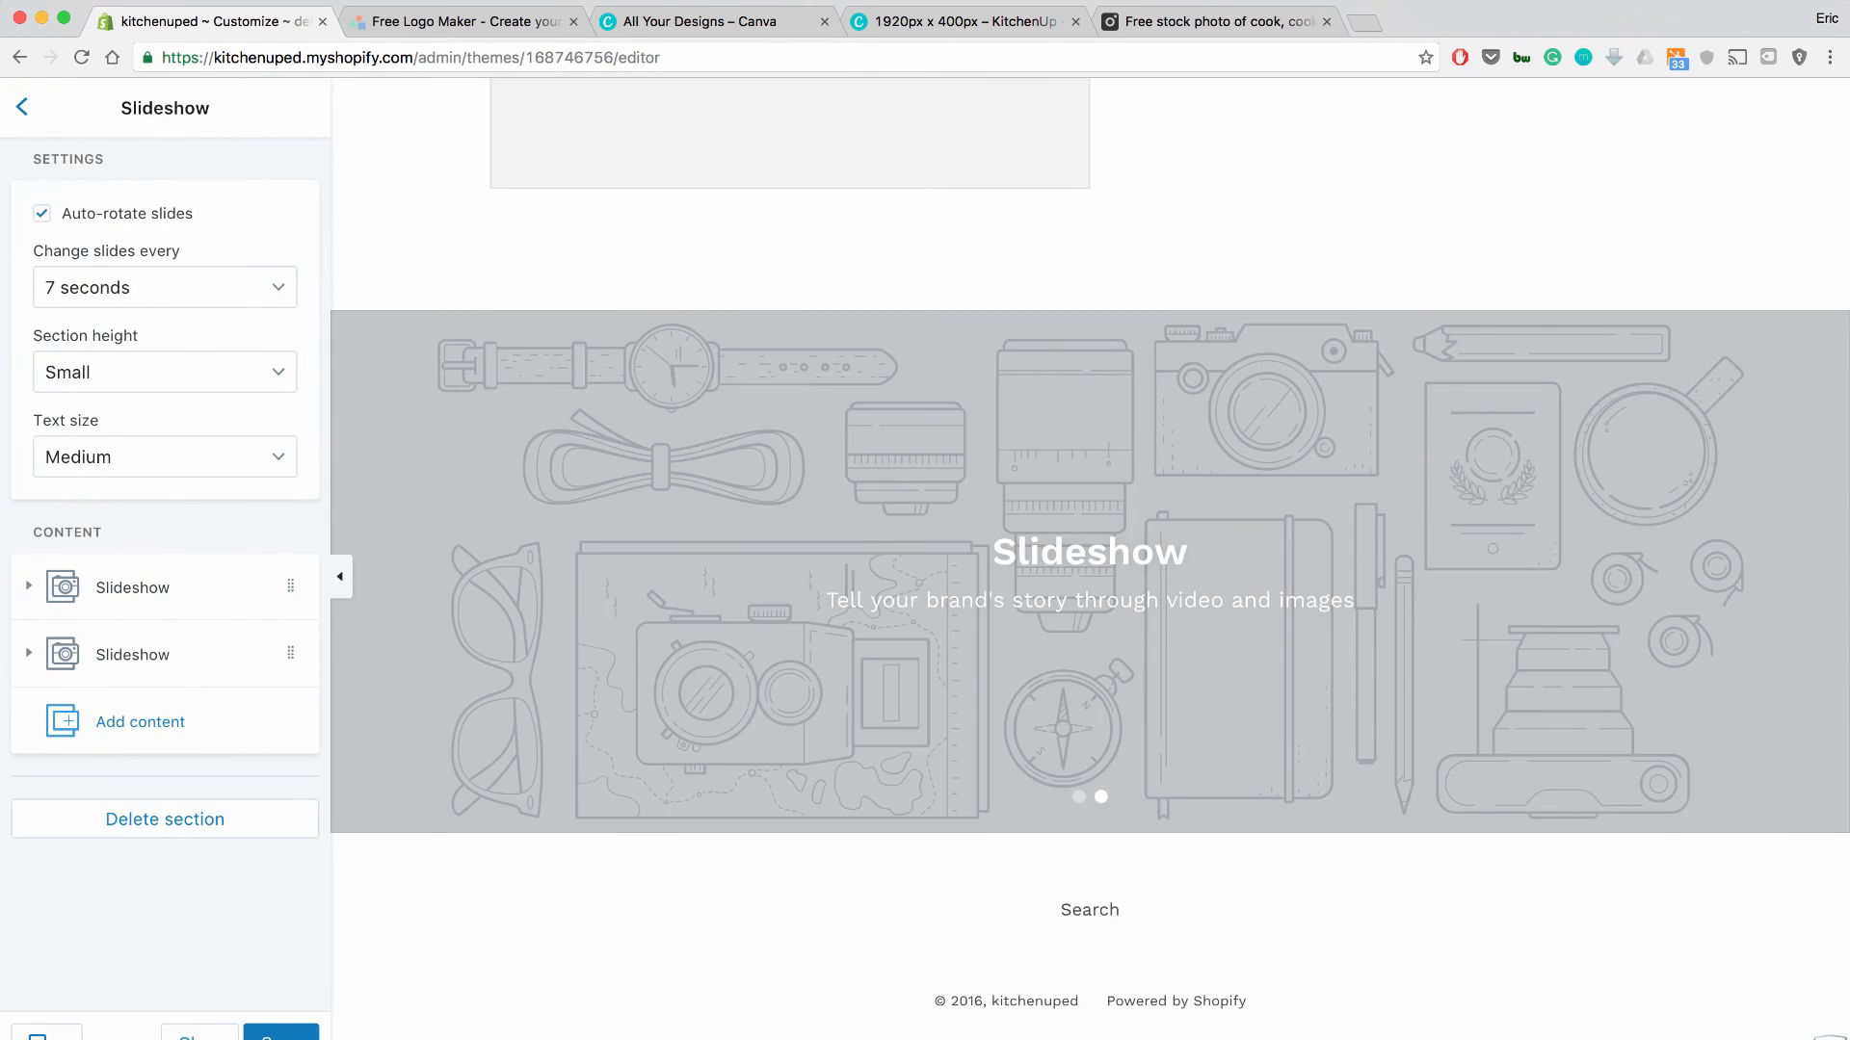
pyautogui.click(22, 107)
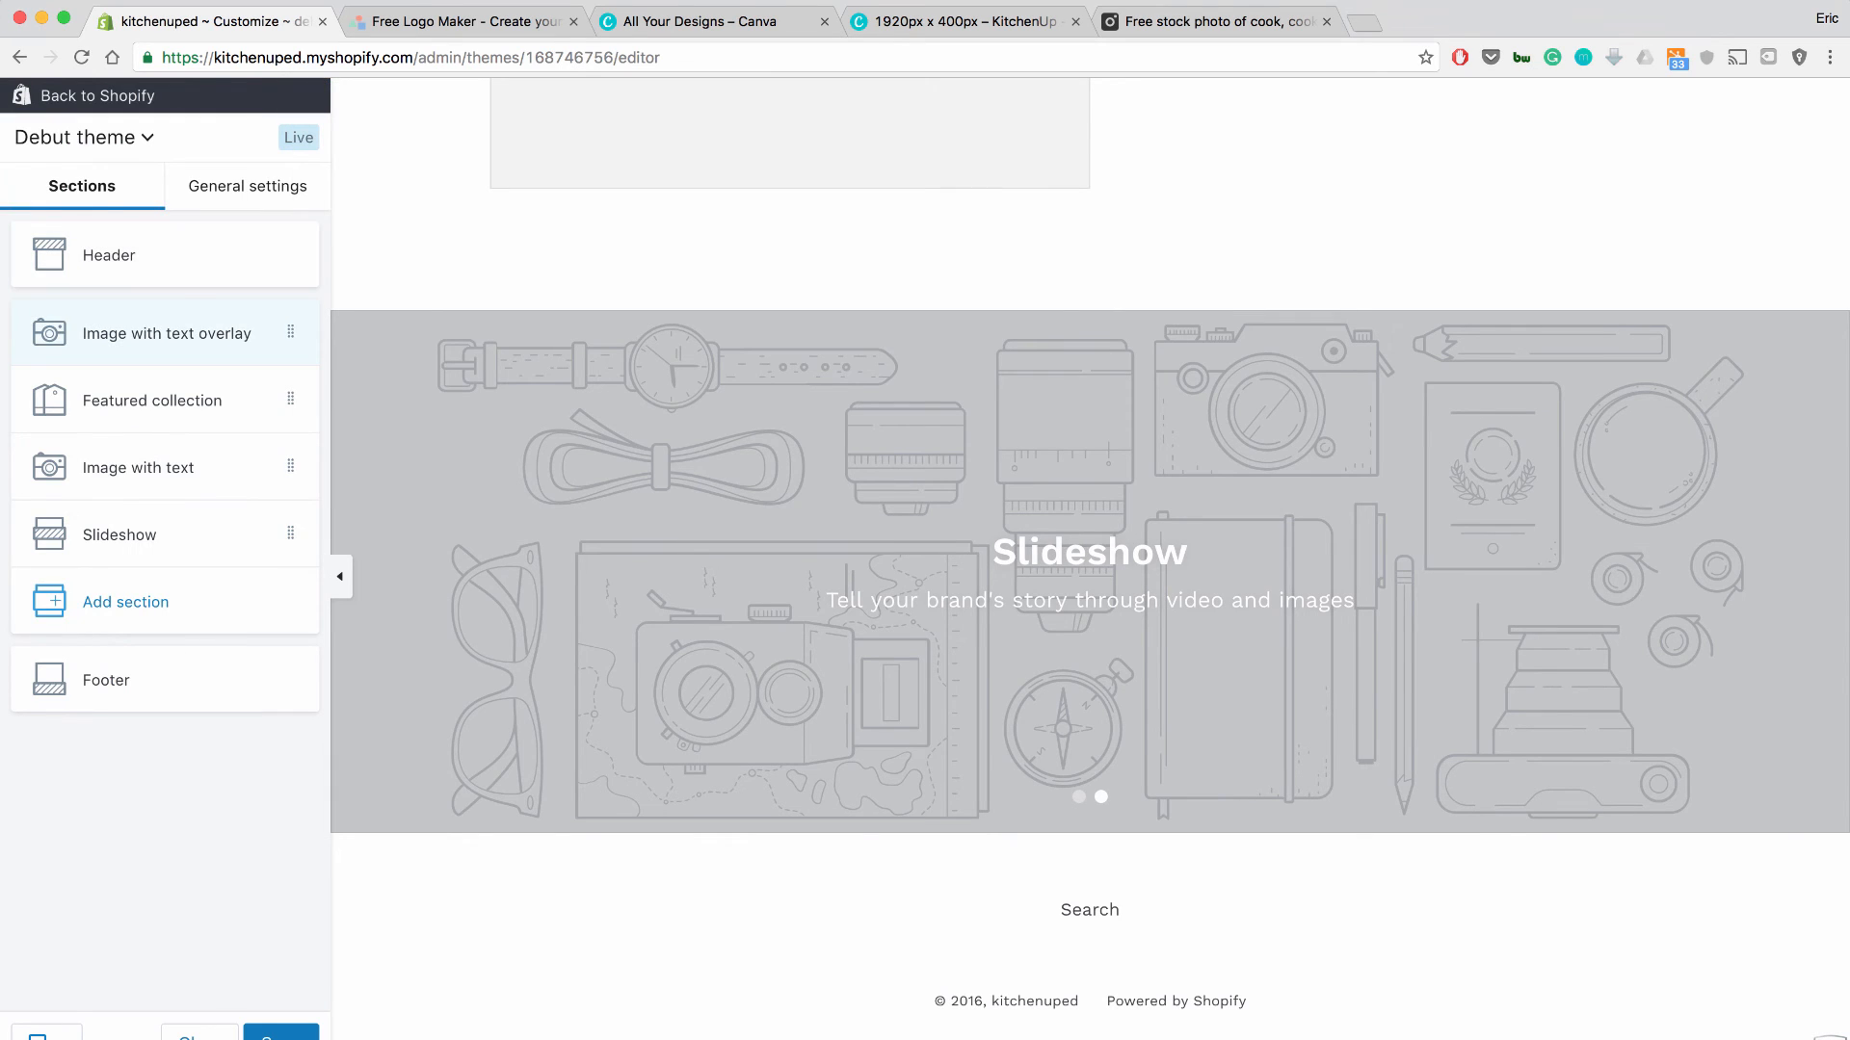
pyautogui.click(145, 334)
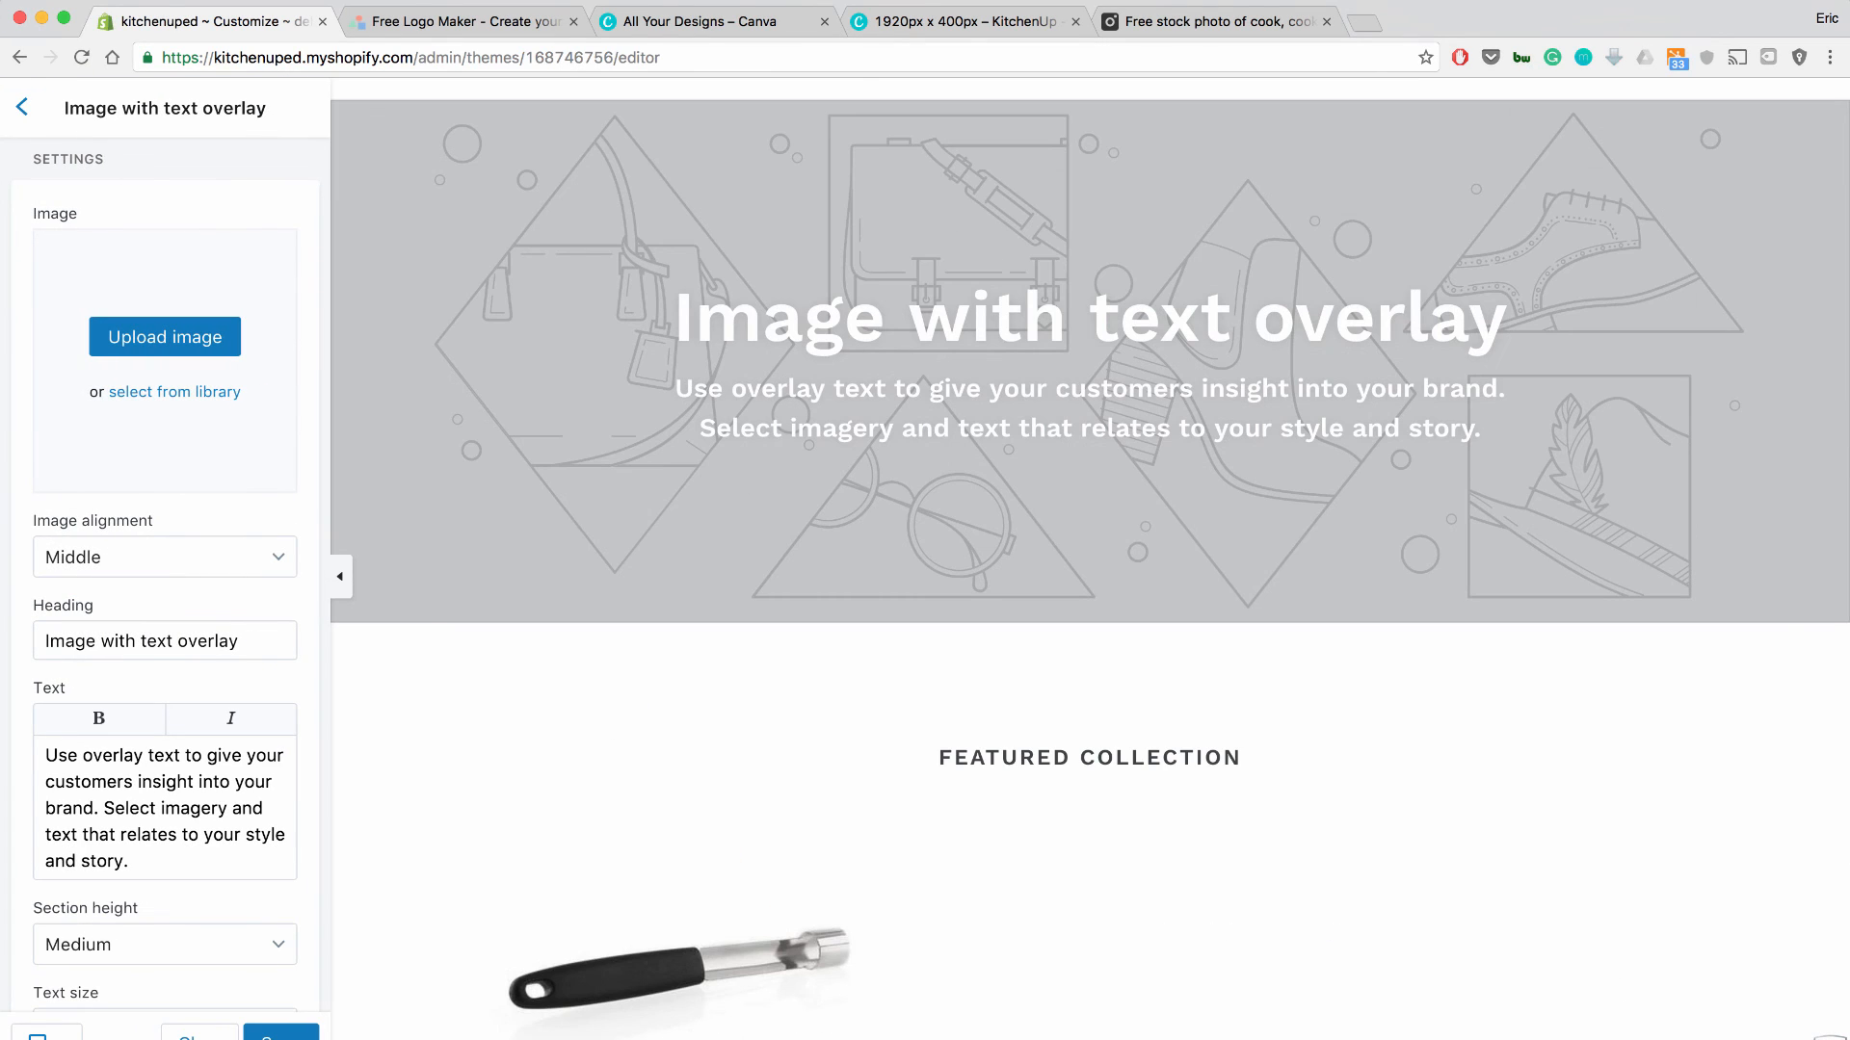
pyautogui.click(164, 337)
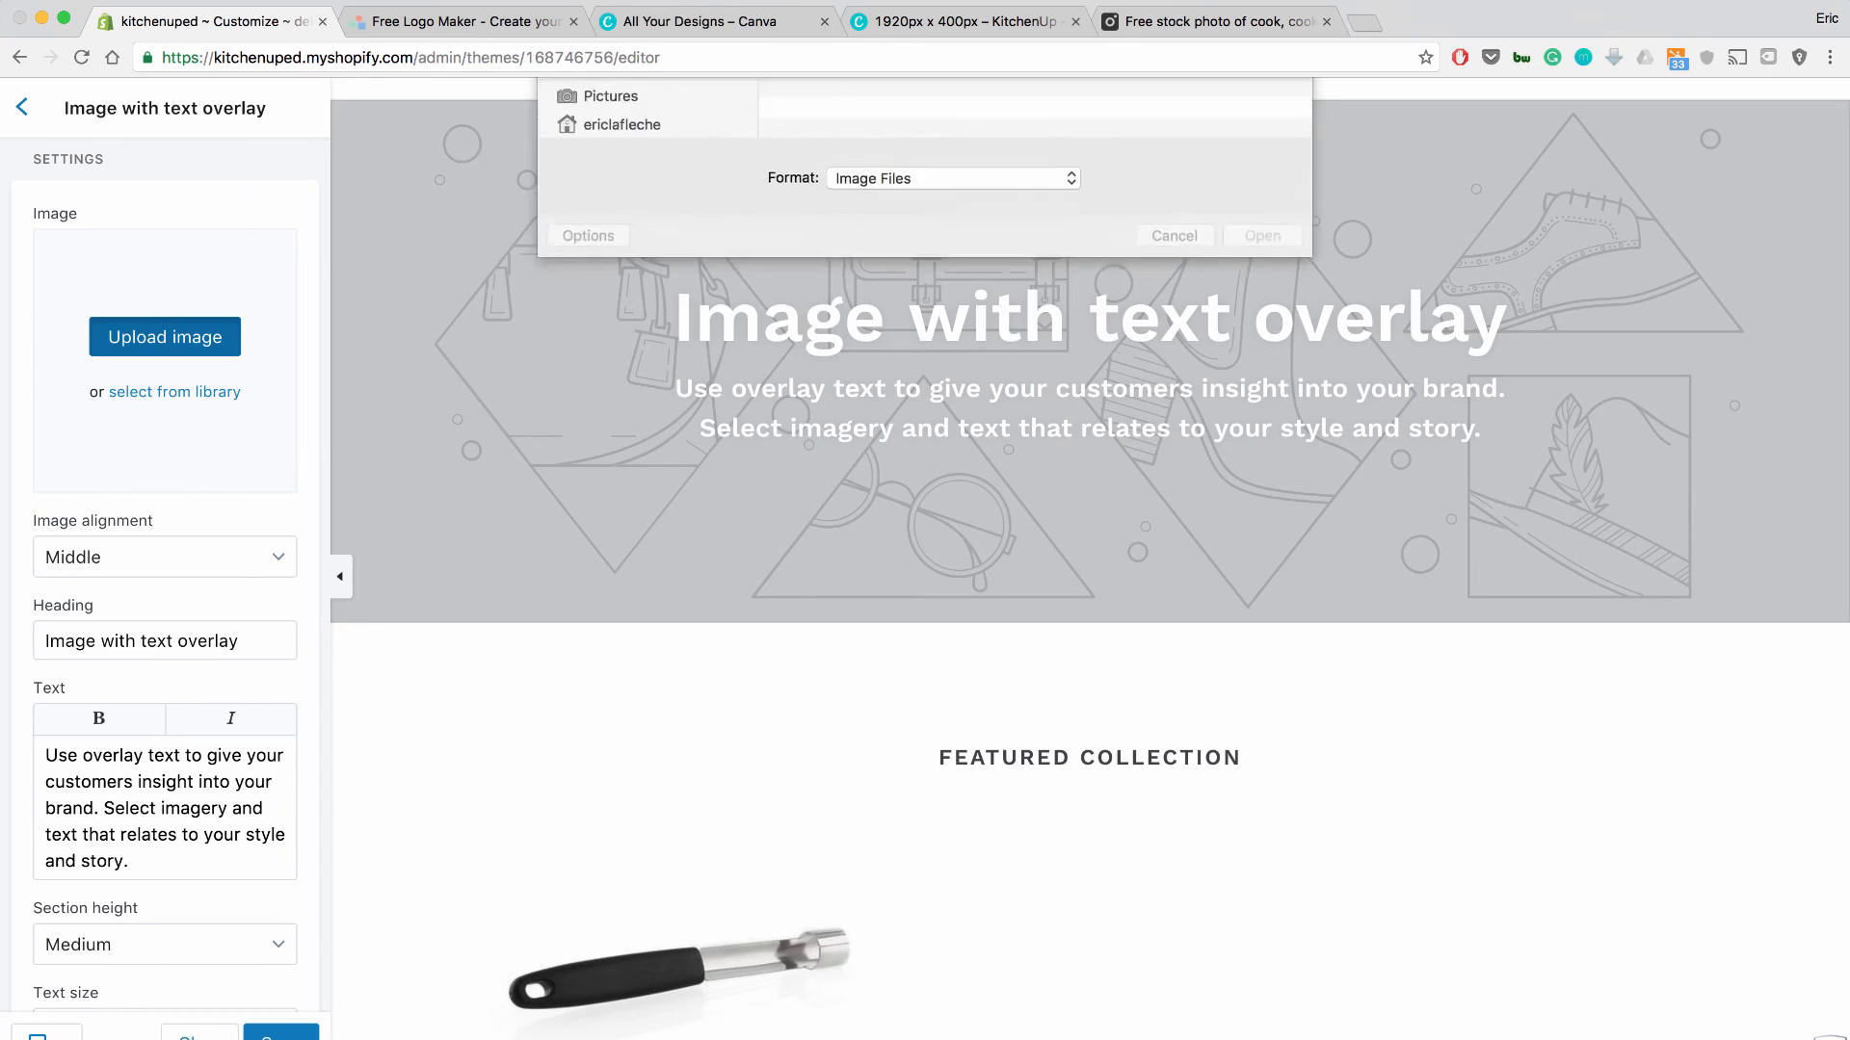
pyautogui.doubleClick(912, 158)
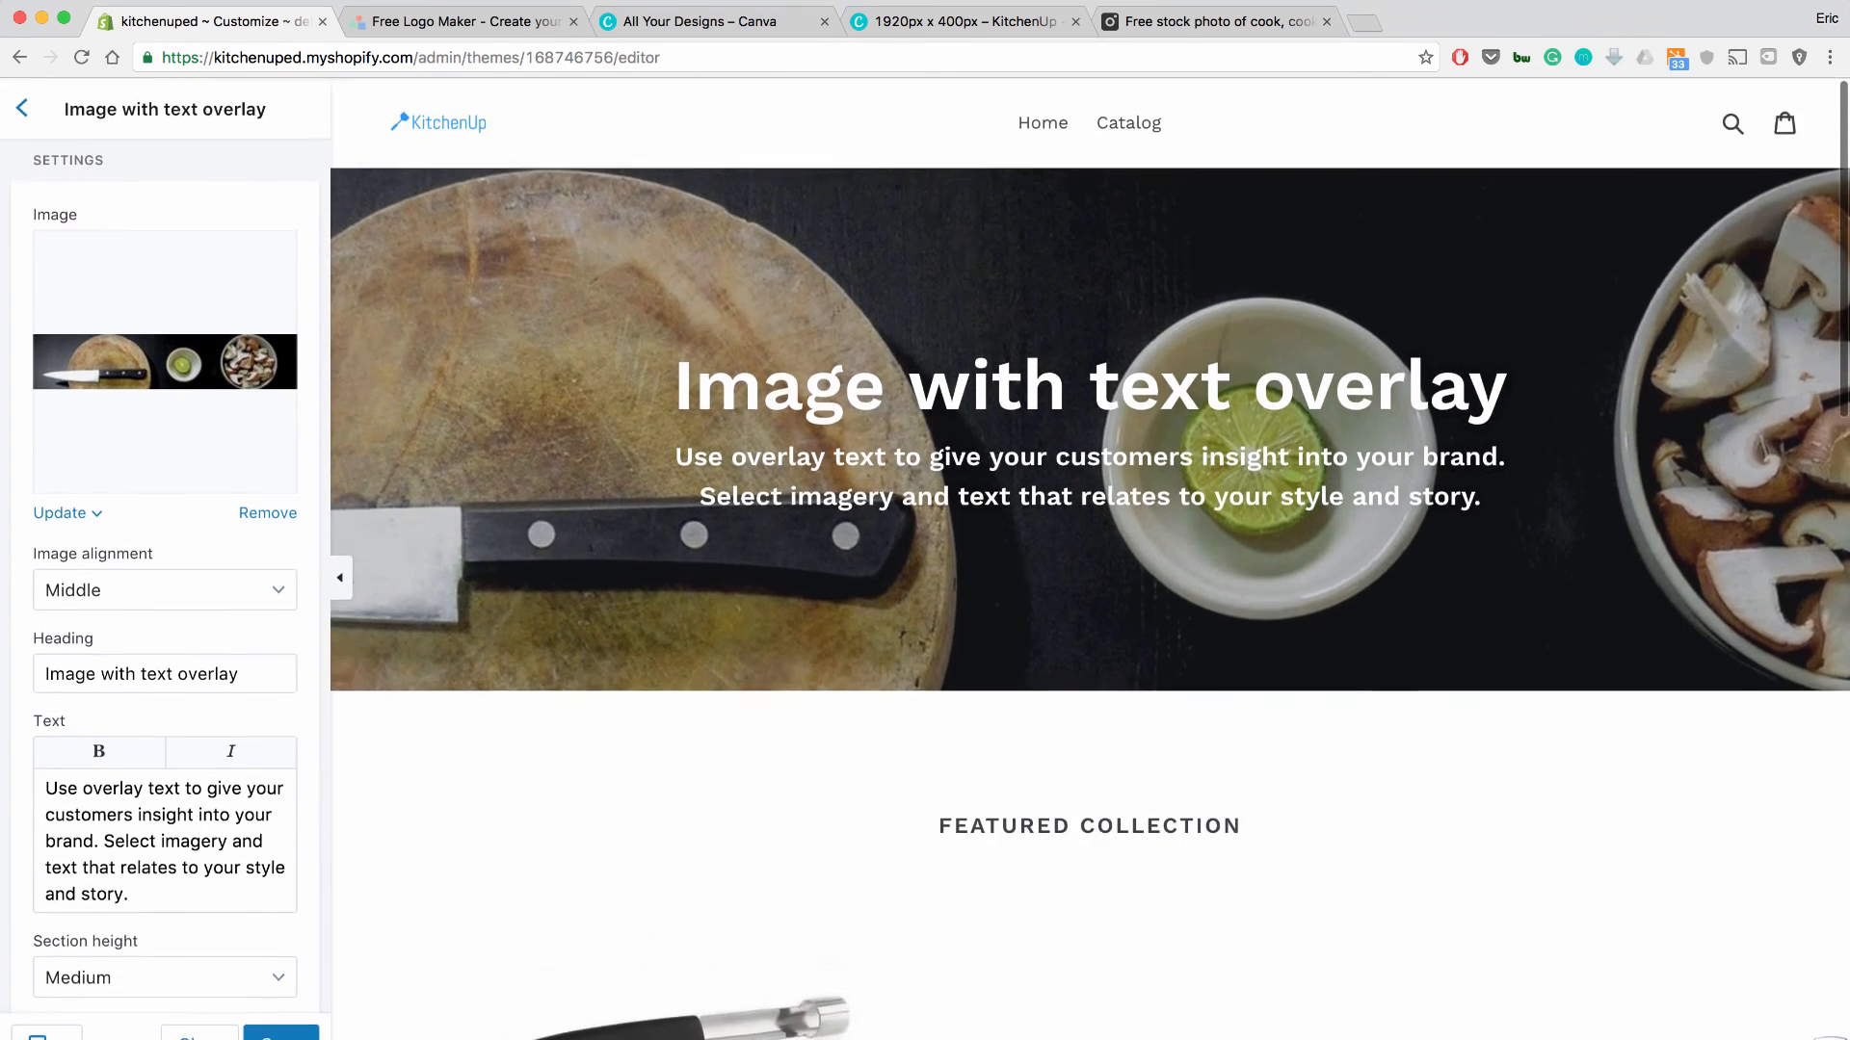
# Set the banner heading to 'Kitchen Equipment' and its text to 'Premium Stuff', then preview the catalog.
pyautogui.scroll(2, 1089, 559)
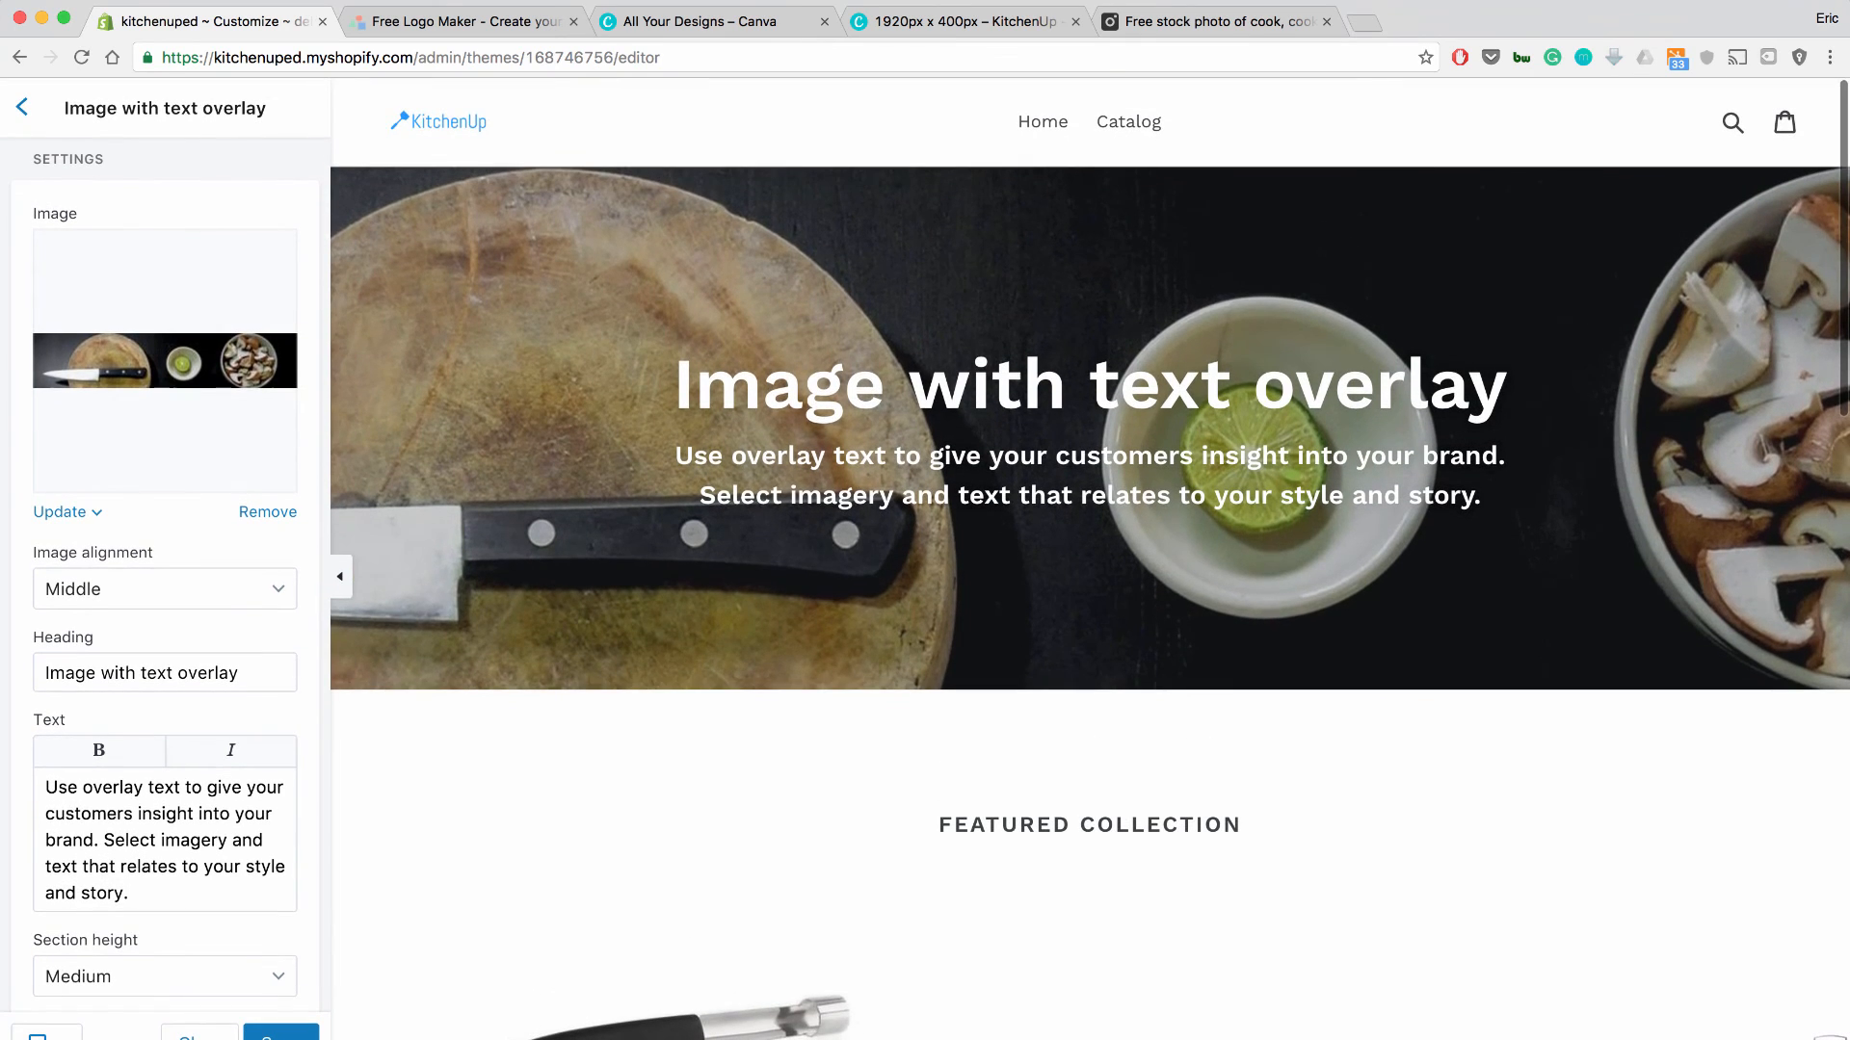
pyautogui.tripleClick(208, 673)
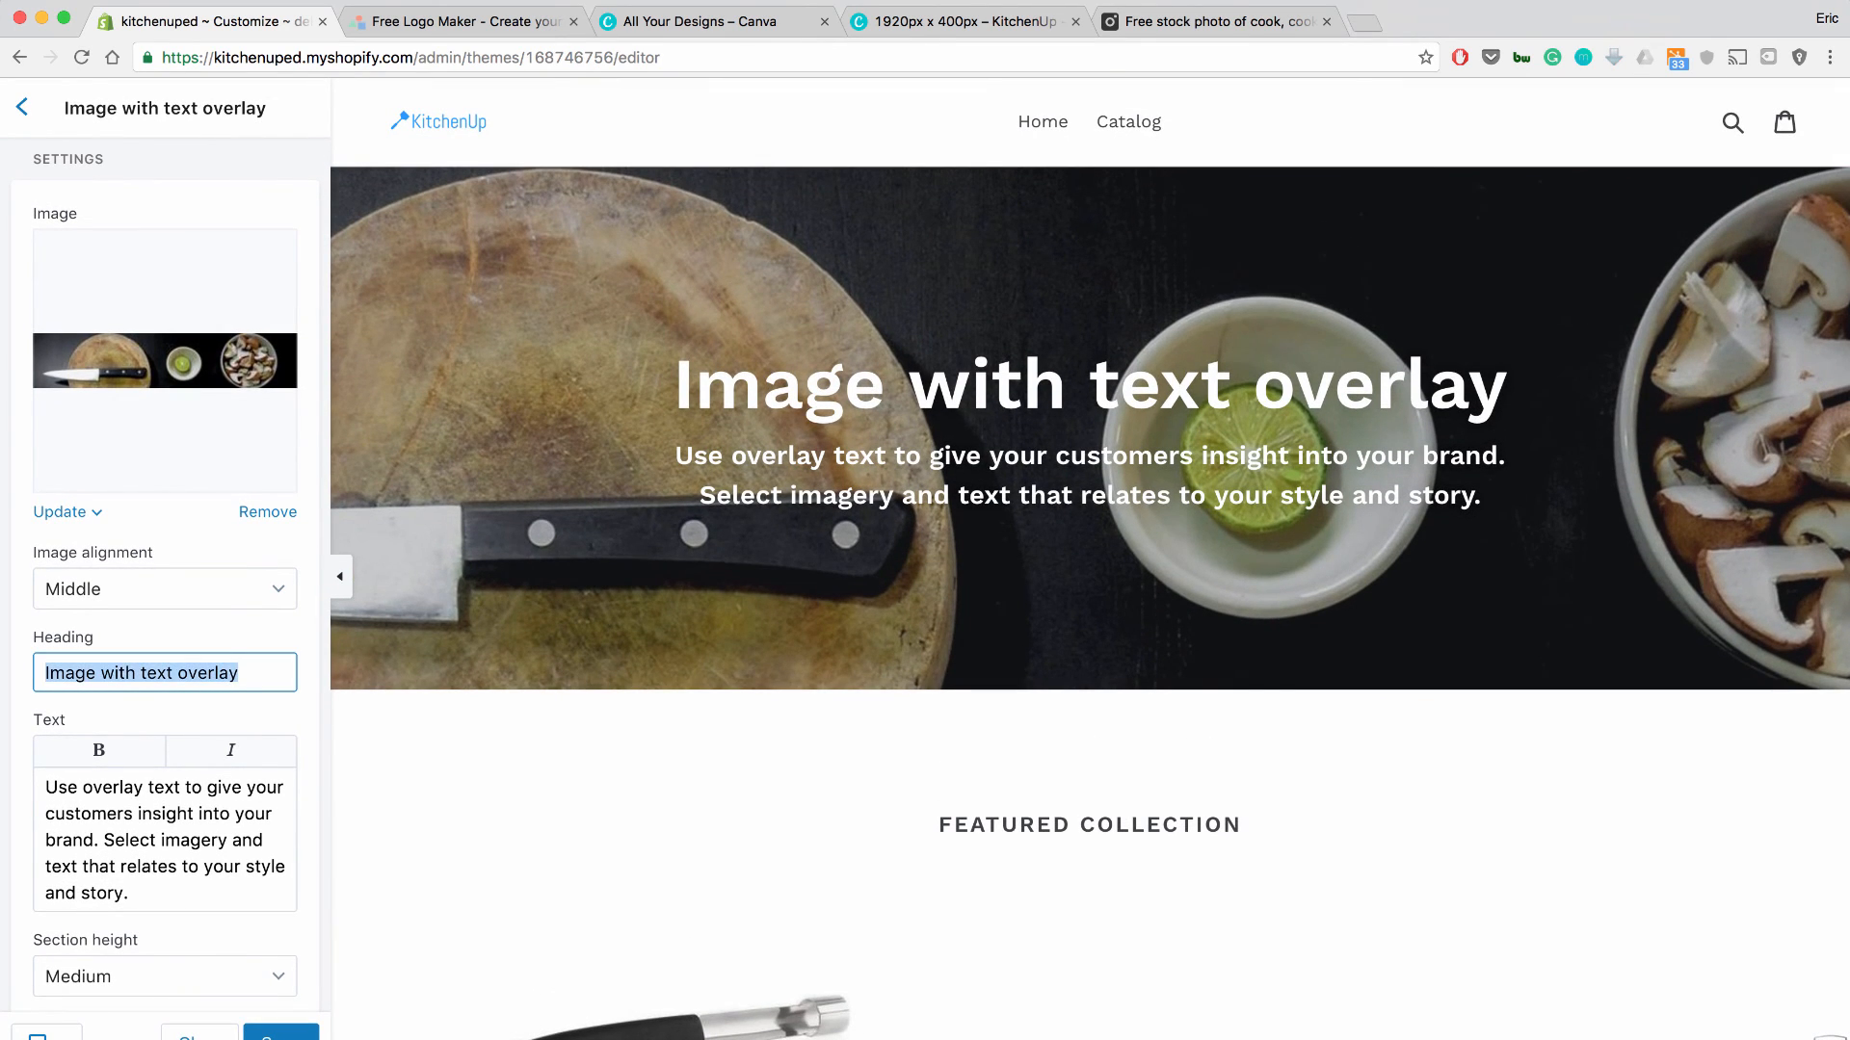
pyautogui.write('Kitch')
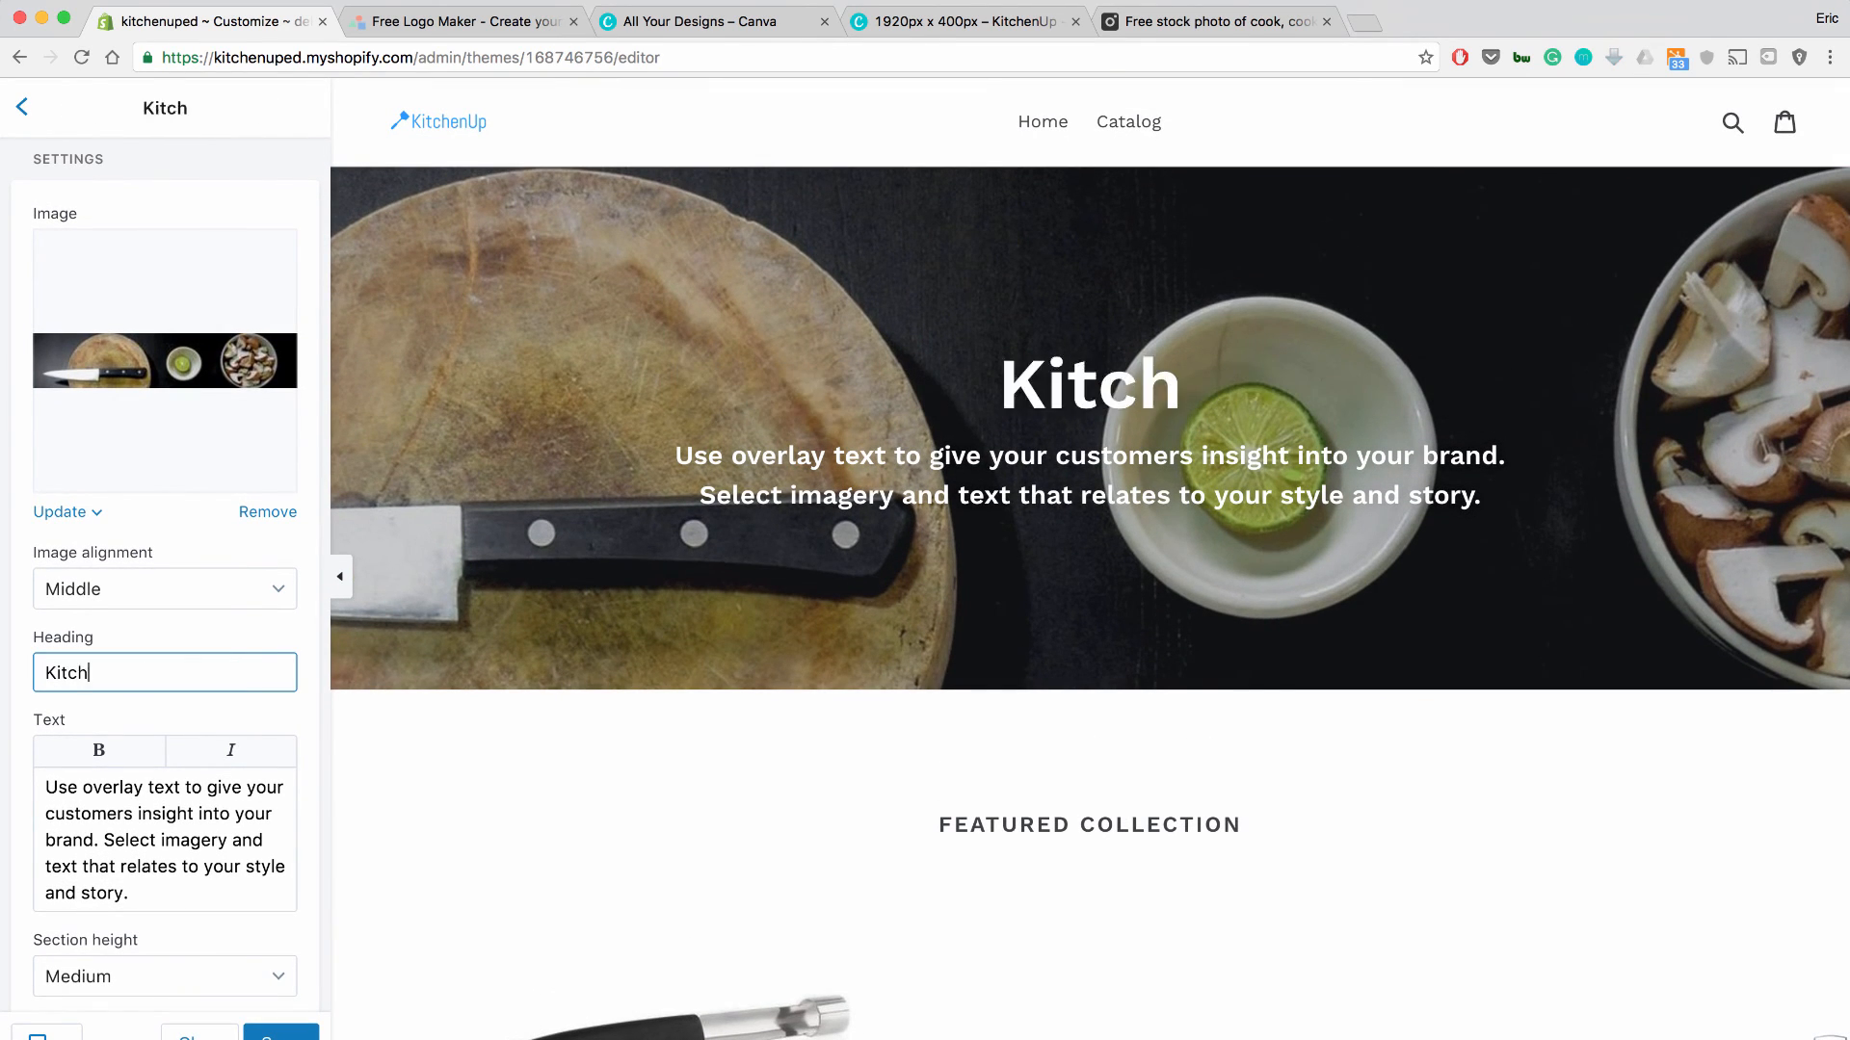
pyautogui.write('en Equipment')
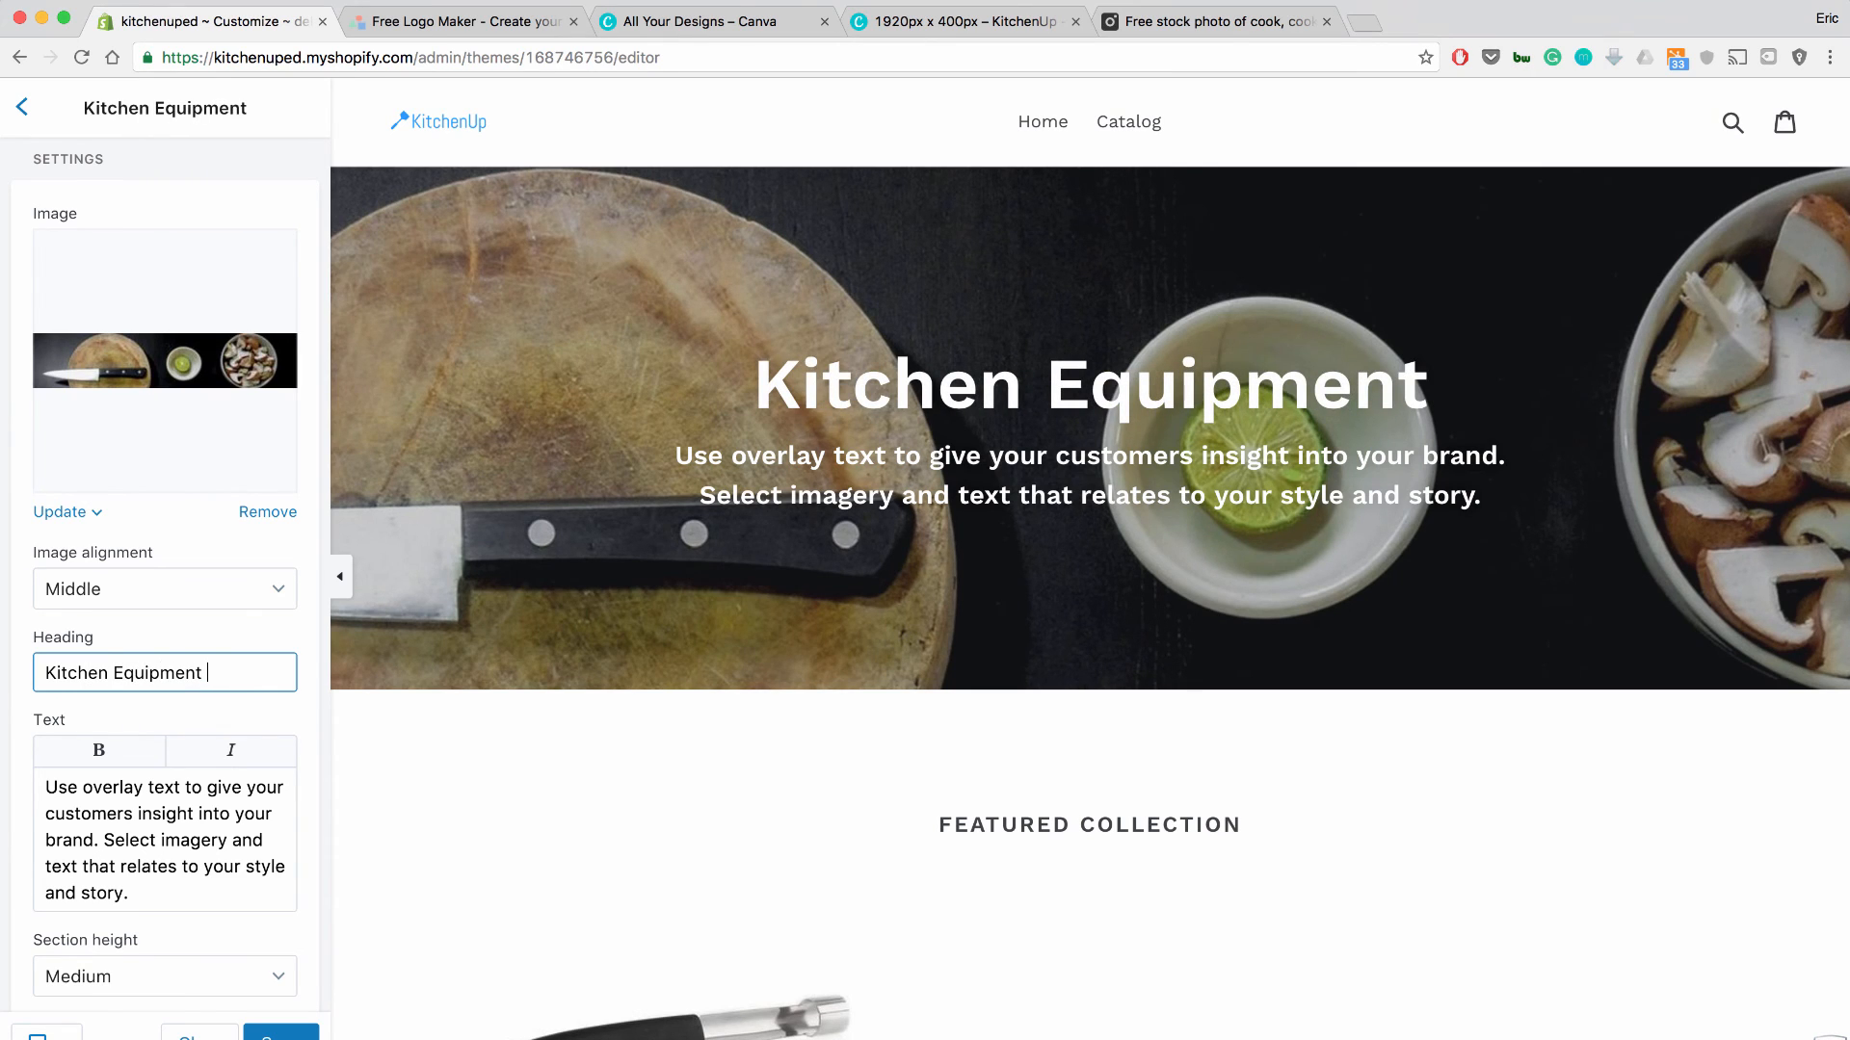
pyautogui.tripleClick(111, 787)
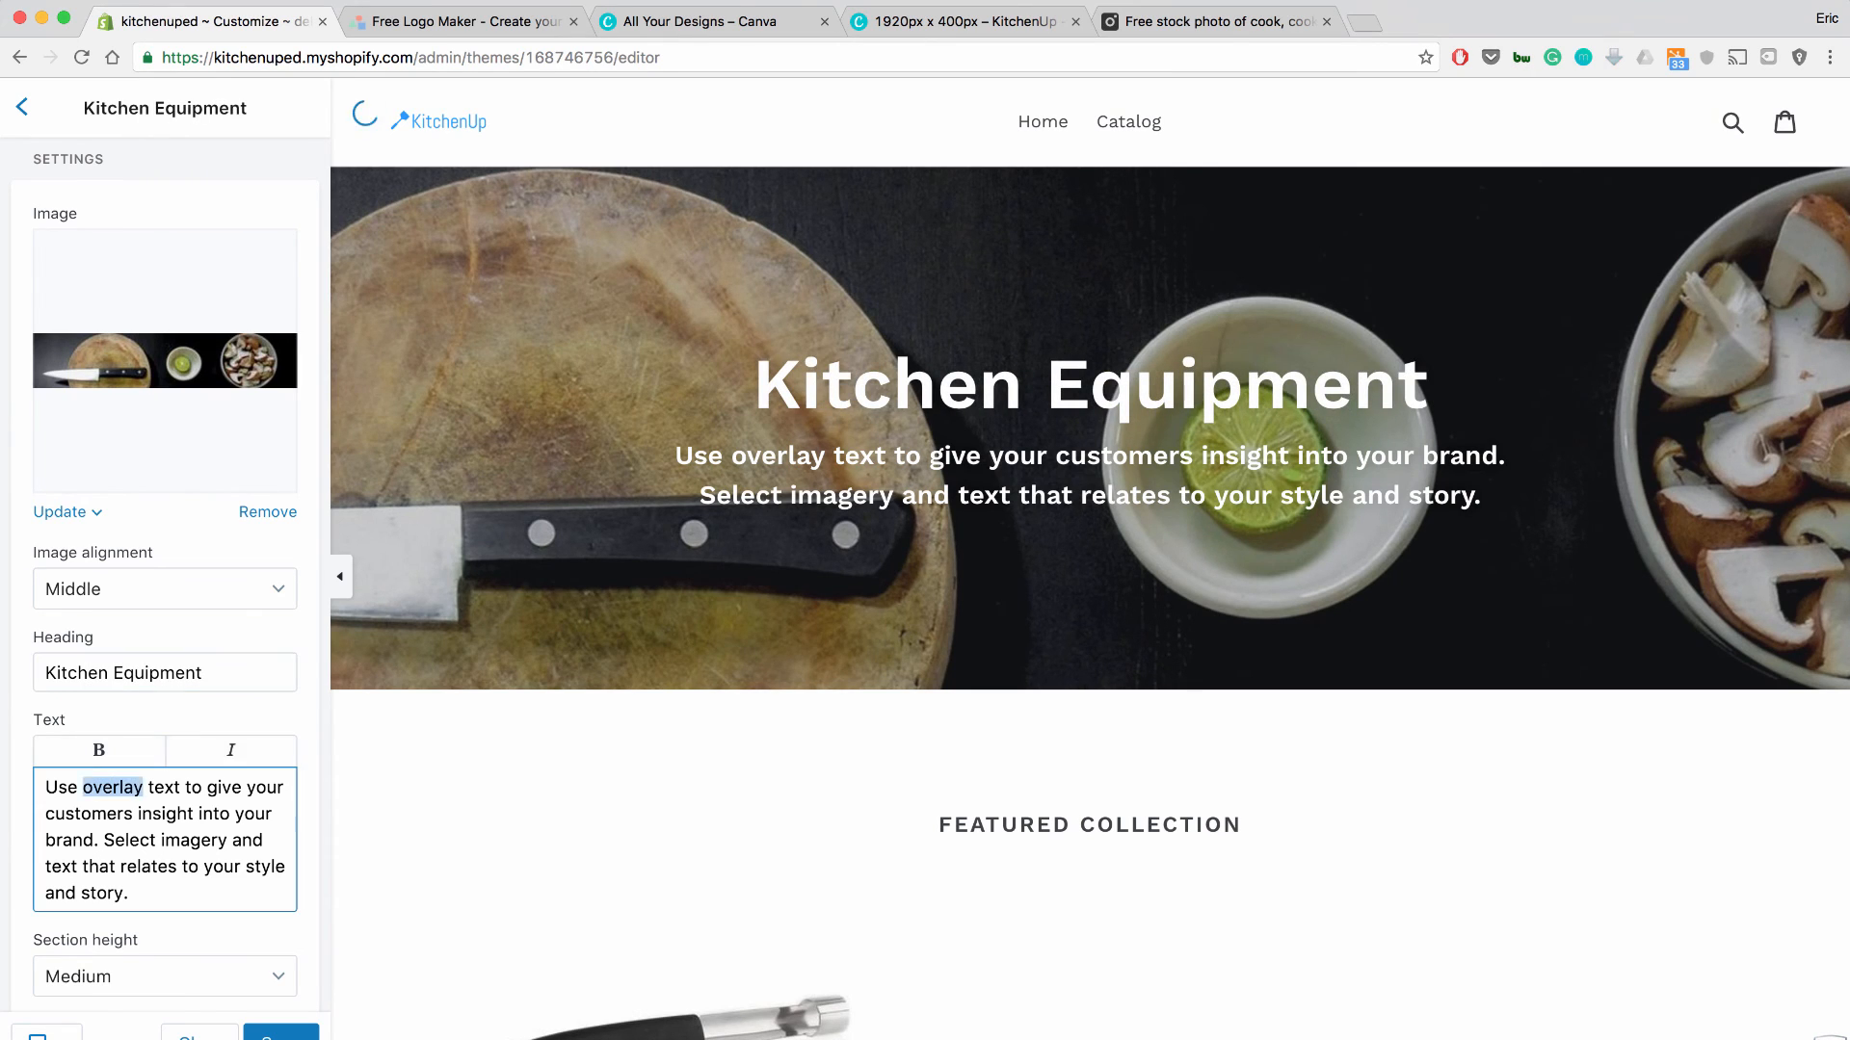
pyautogui.write('Premium Stuff')
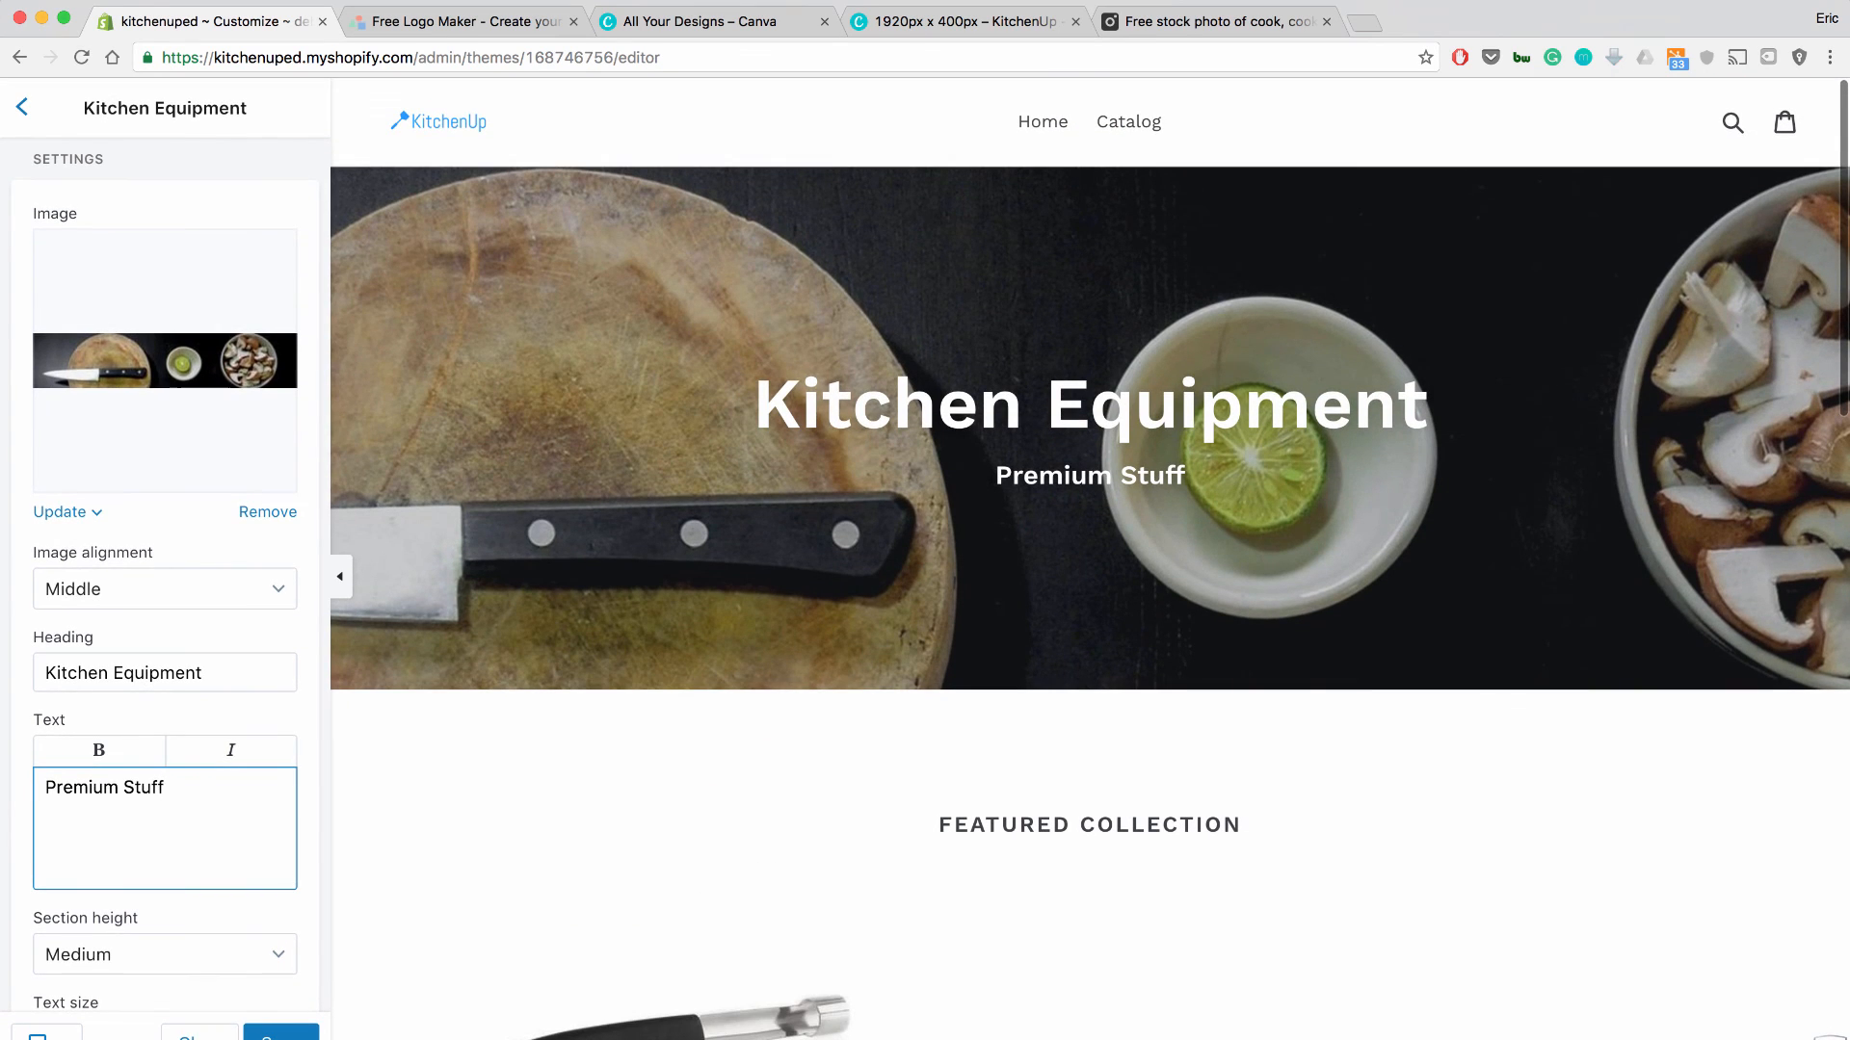
pyautogui.click(1129, 122)
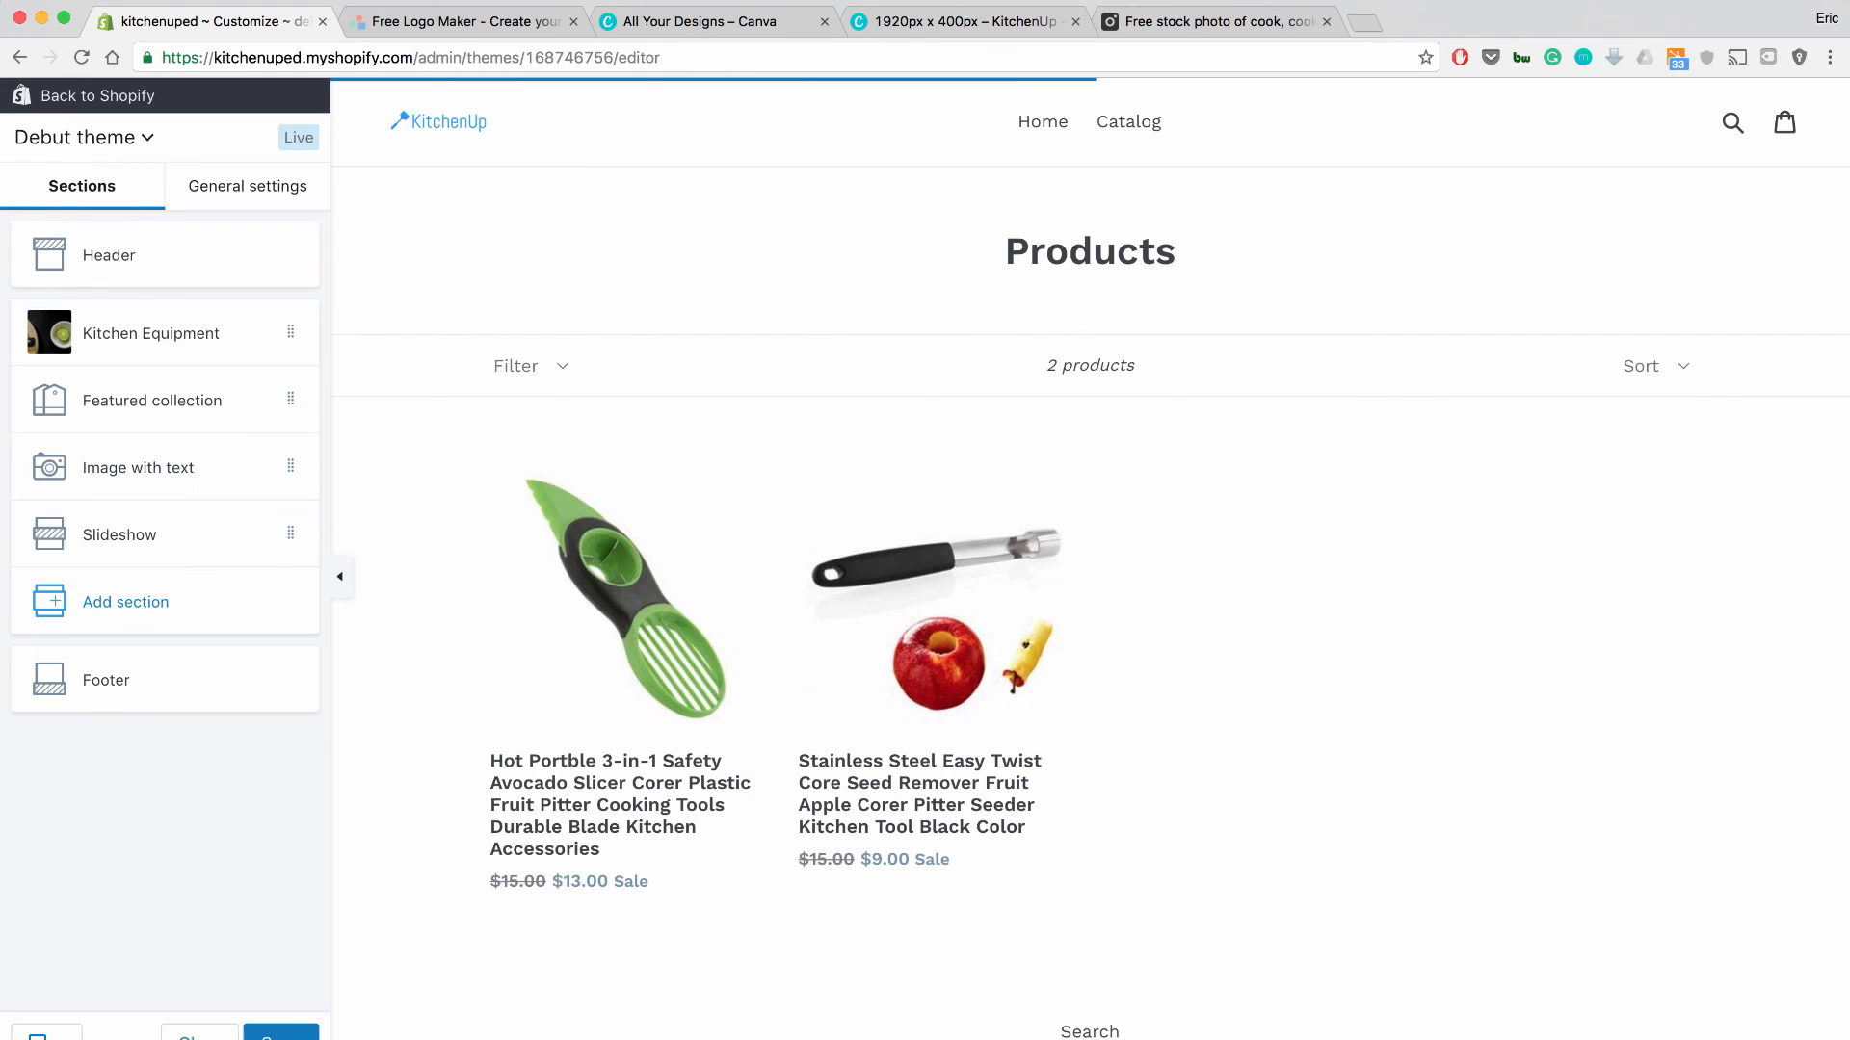
# Save the theme and preview the Stainless Steel Easy Twist apple corer's product page.
pyautogui.scroll(-11, 1089, 559)
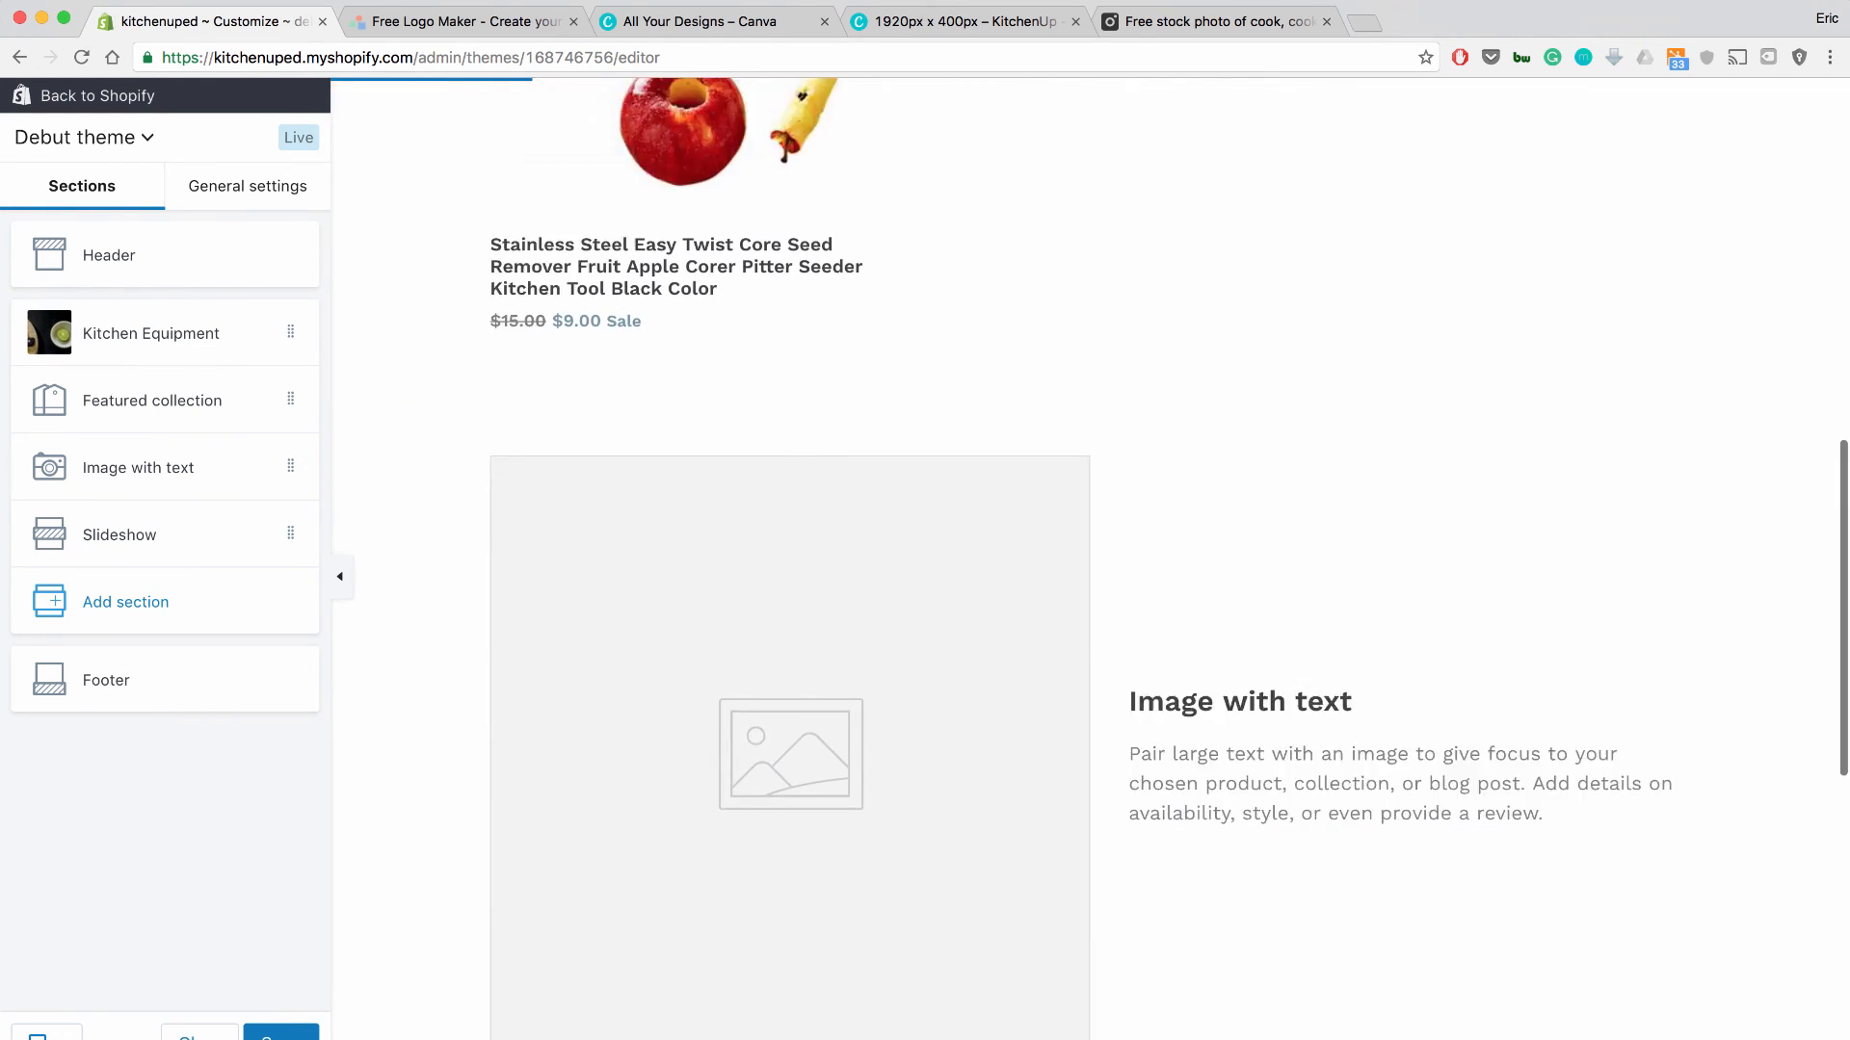
pyautogui.scroll(11, 1090, 559)
pyautogui.click(1130, 122)
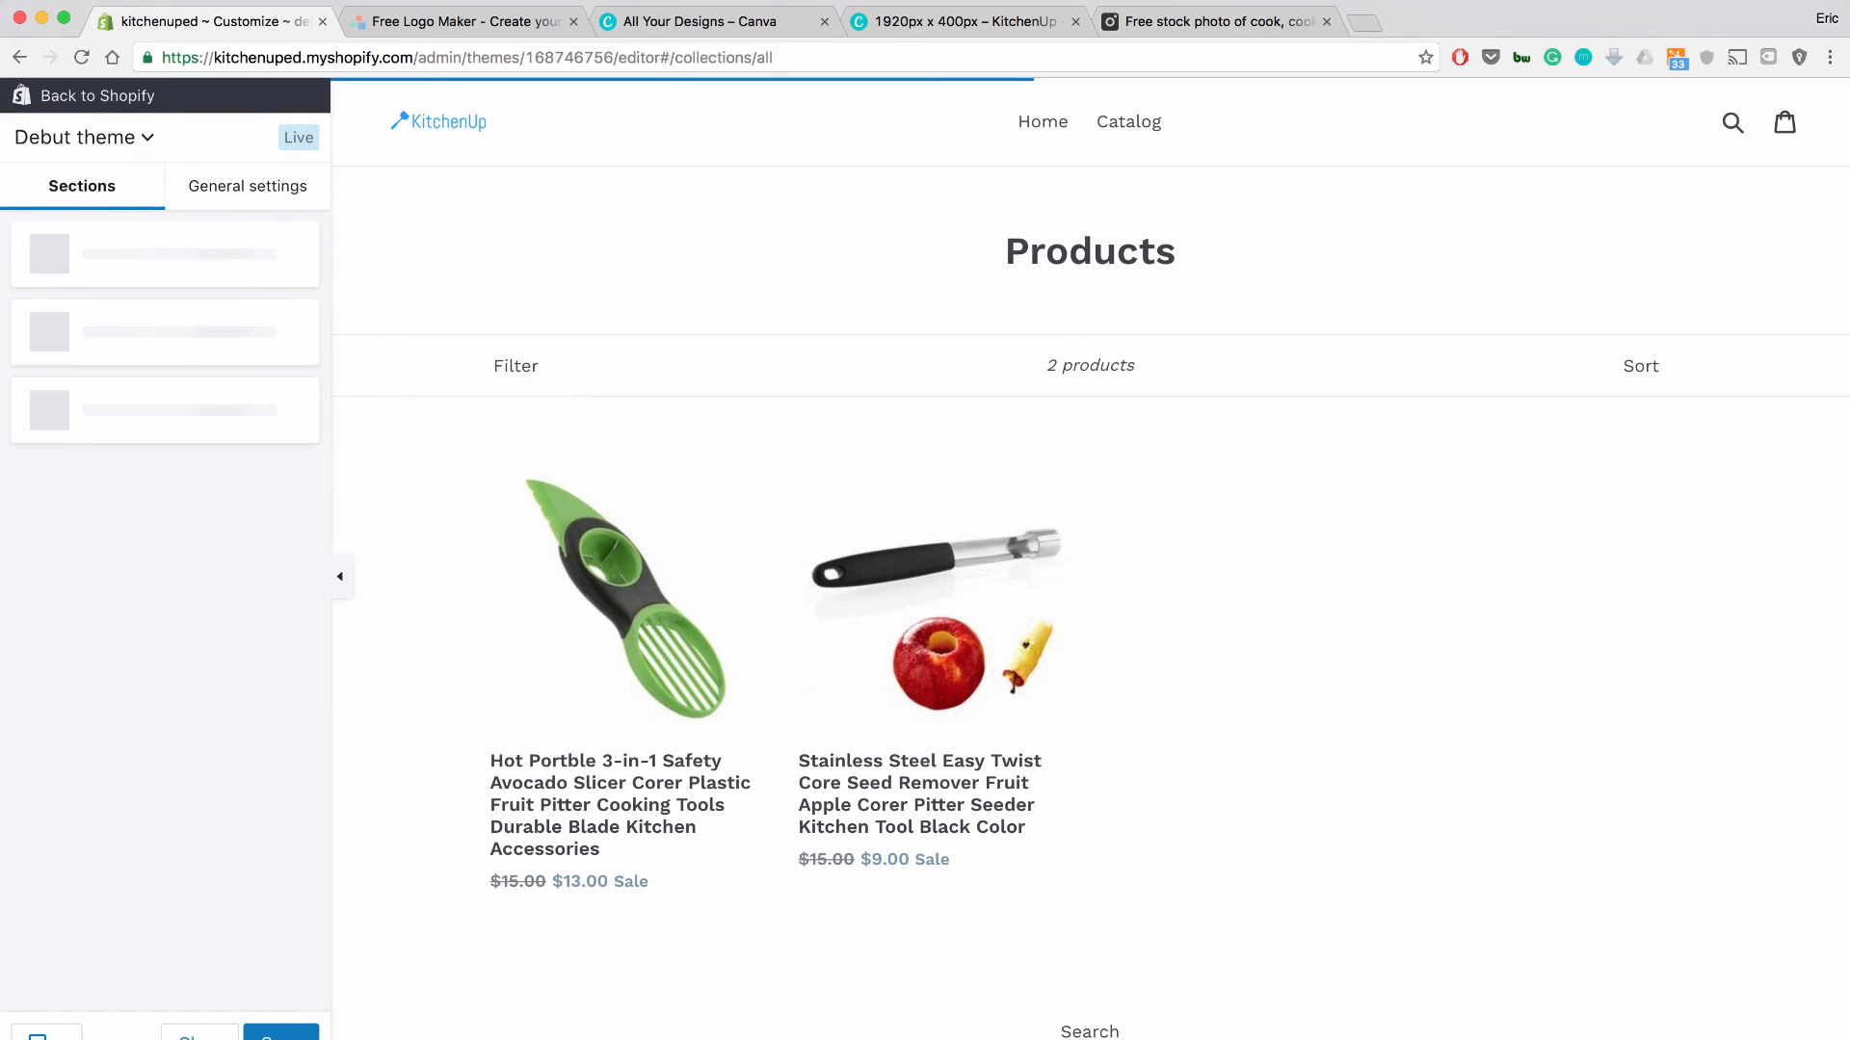
pyautogui.scroll(-1, 930, 626)
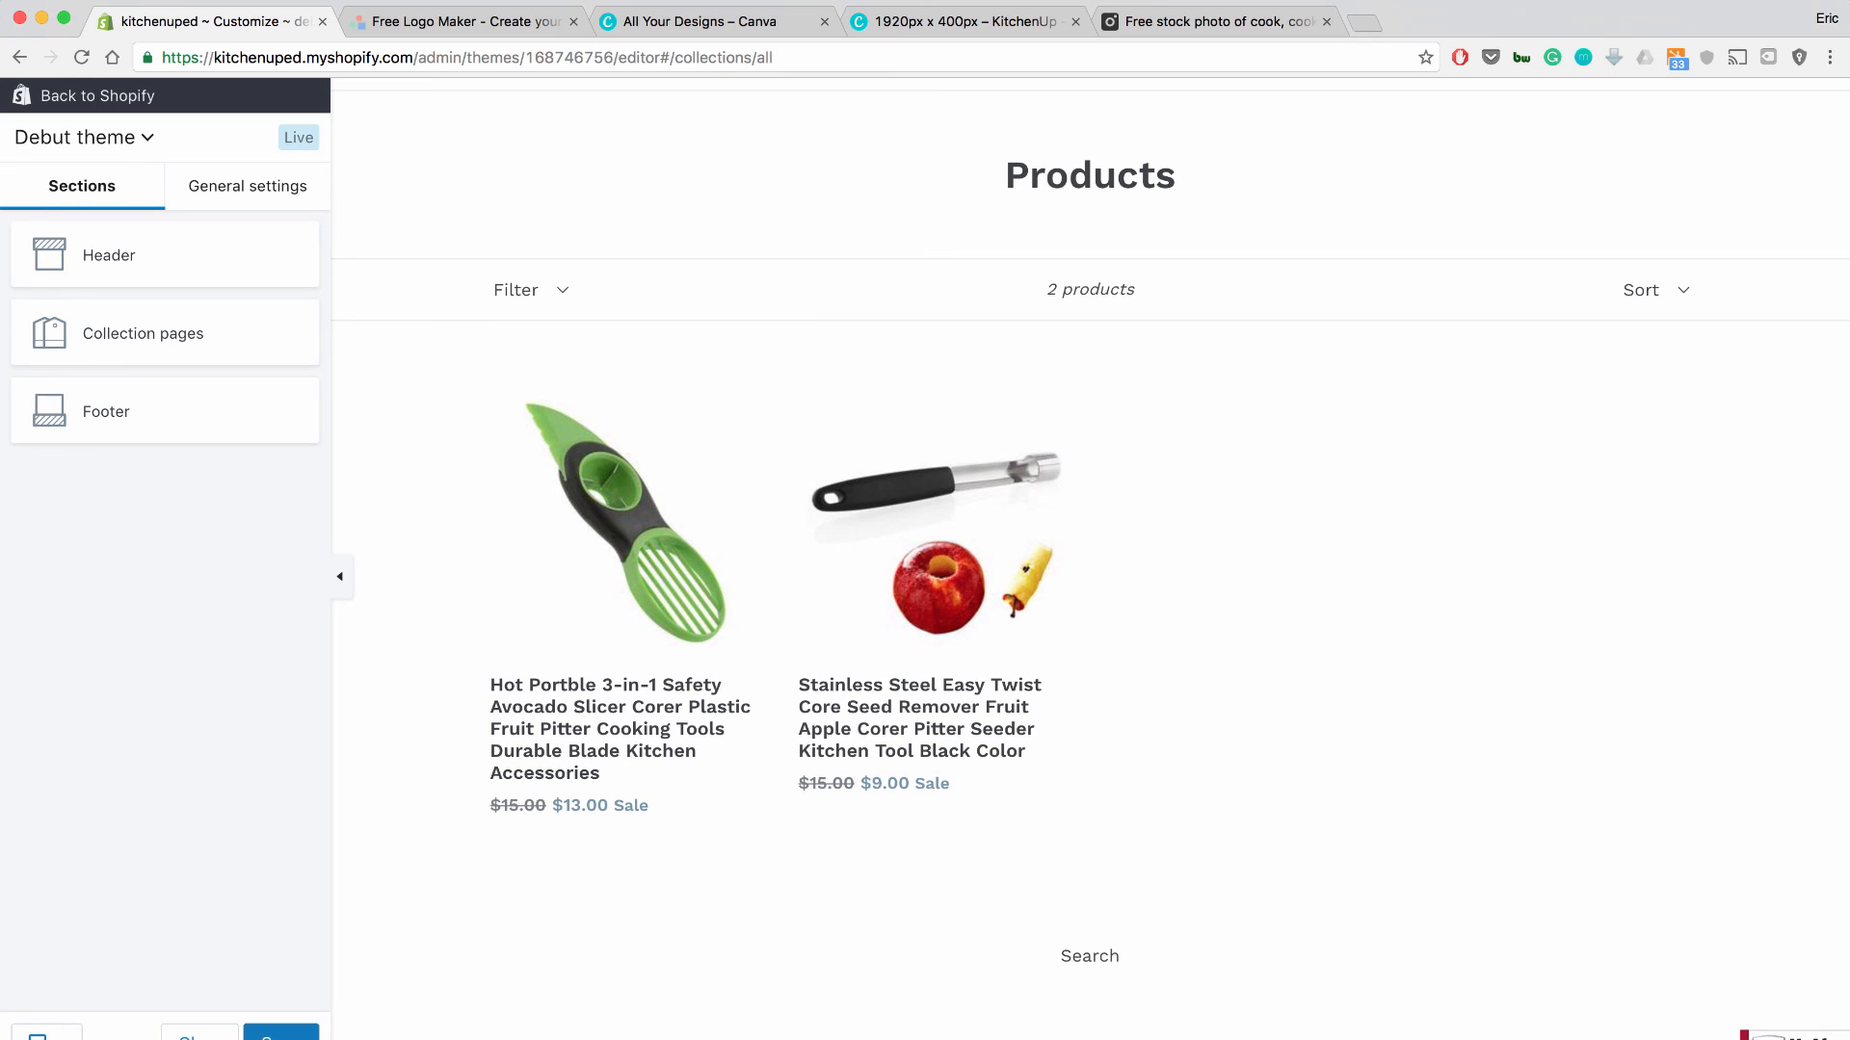
pyautogui.scroll(-1, 930, 578)
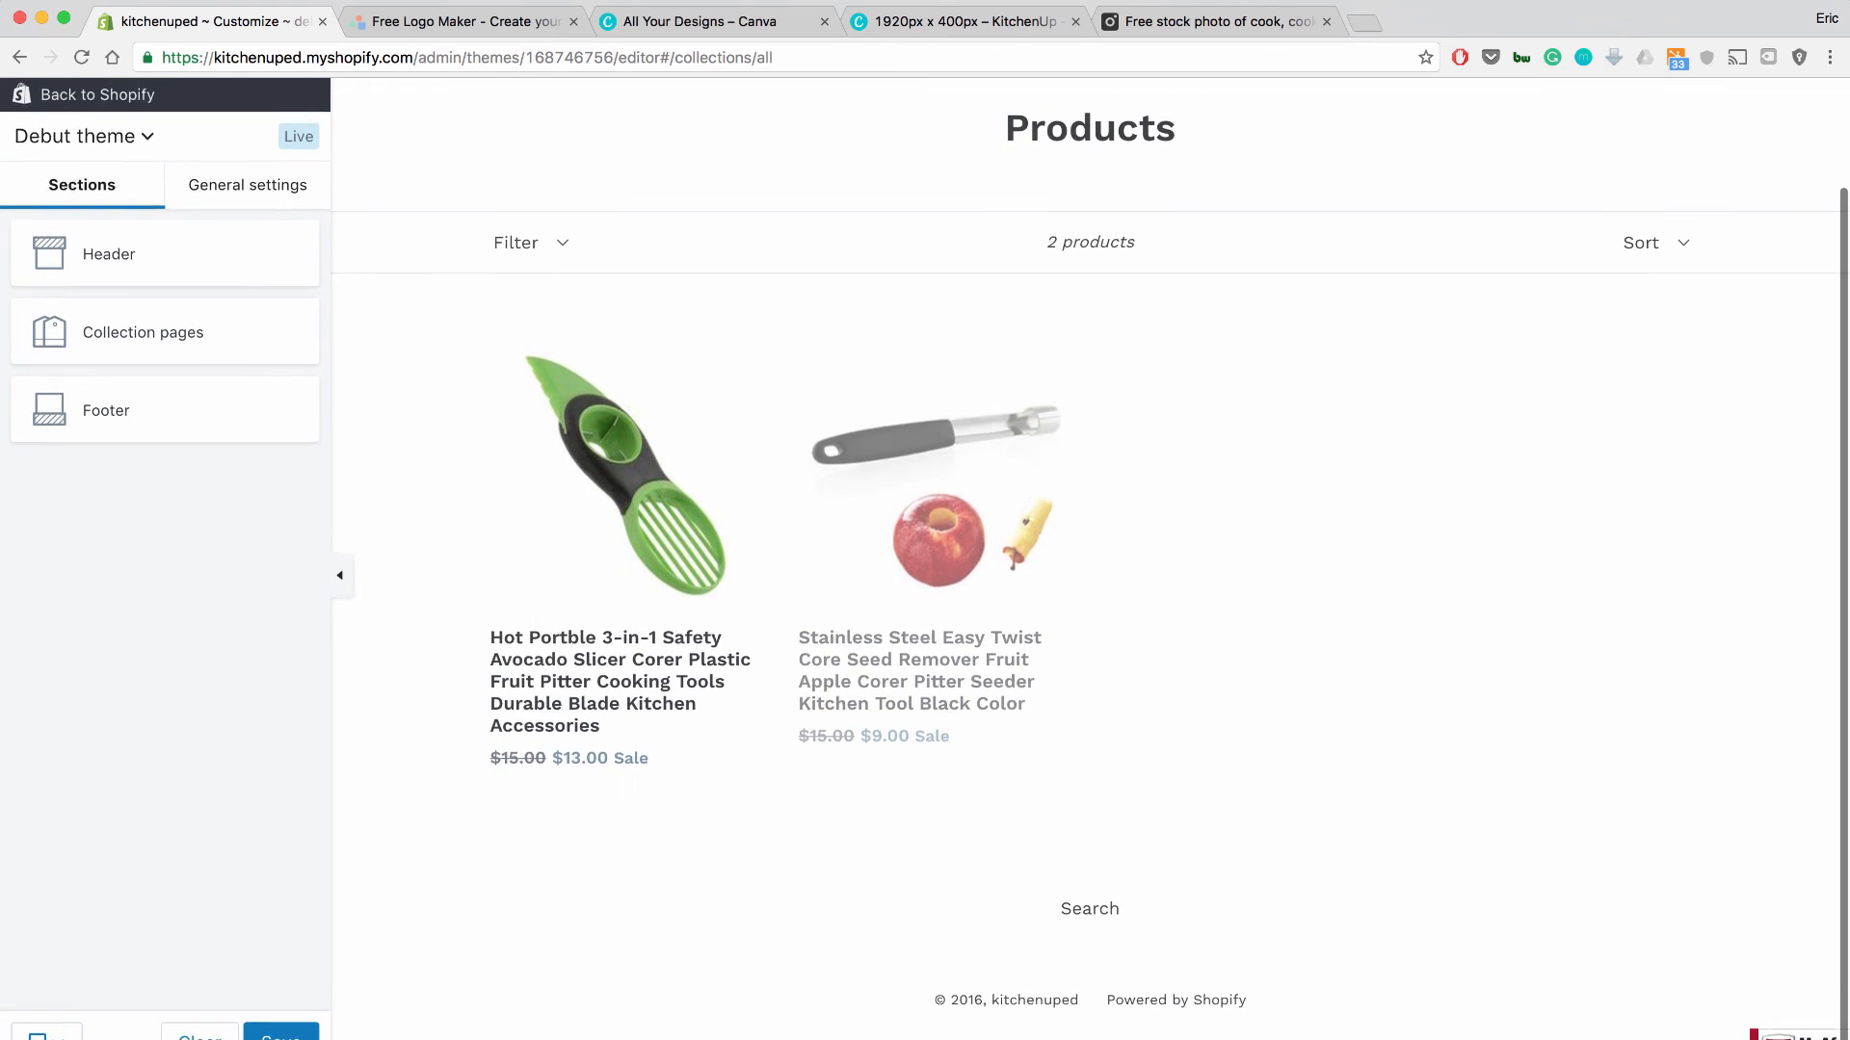
pyautogui.click(281, 1034)
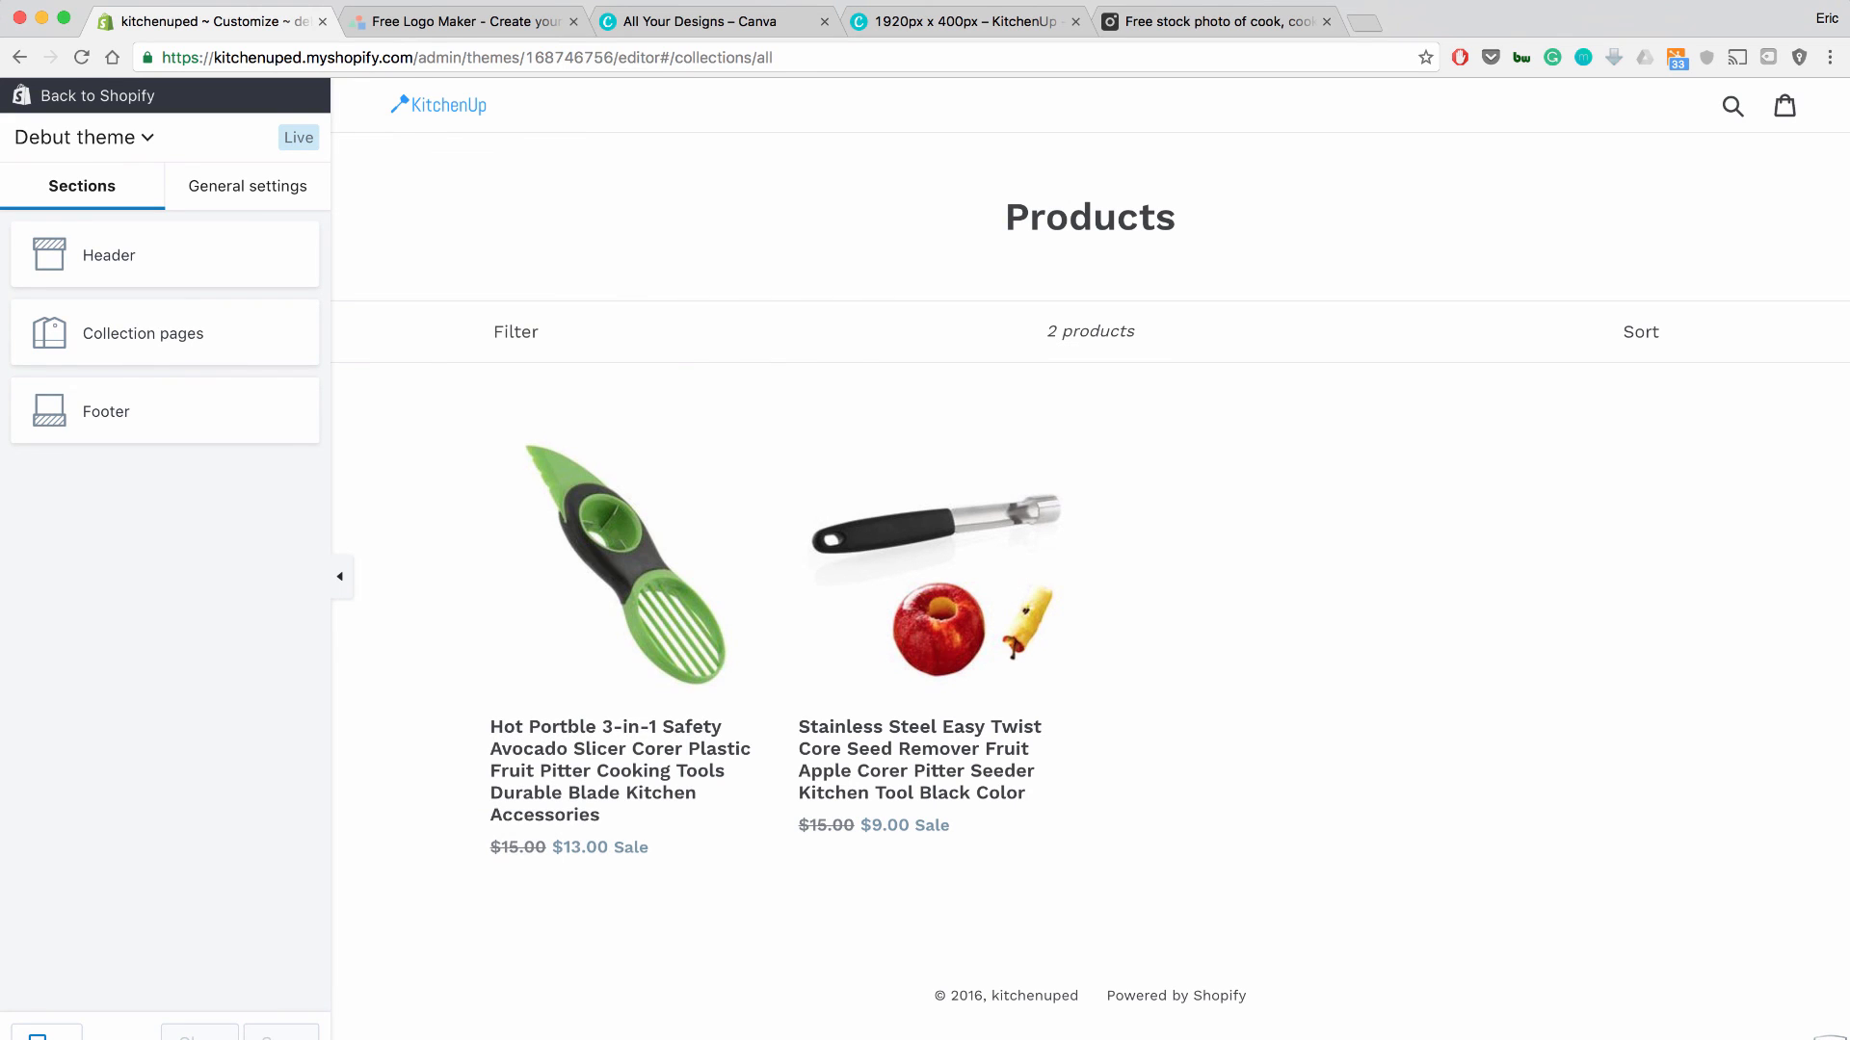
pyautogui.click(930, 616)
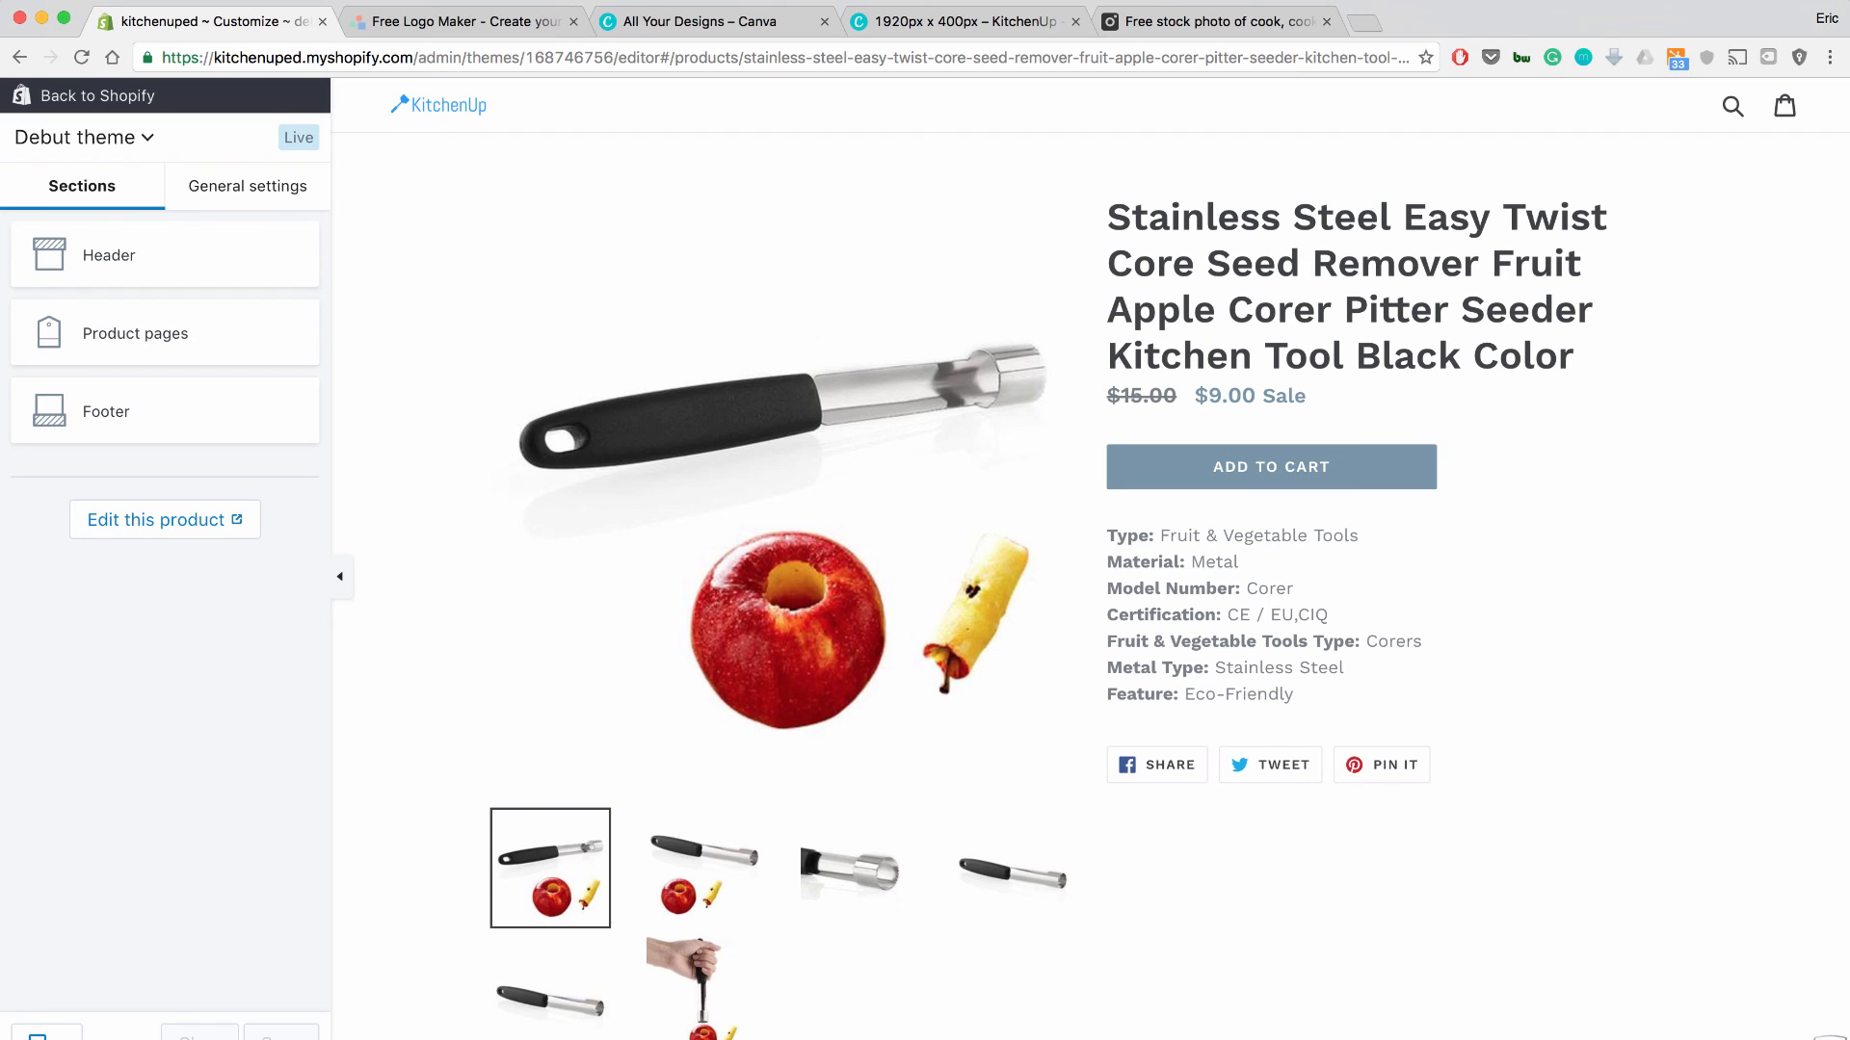
pyautogui.click(1390, 1)
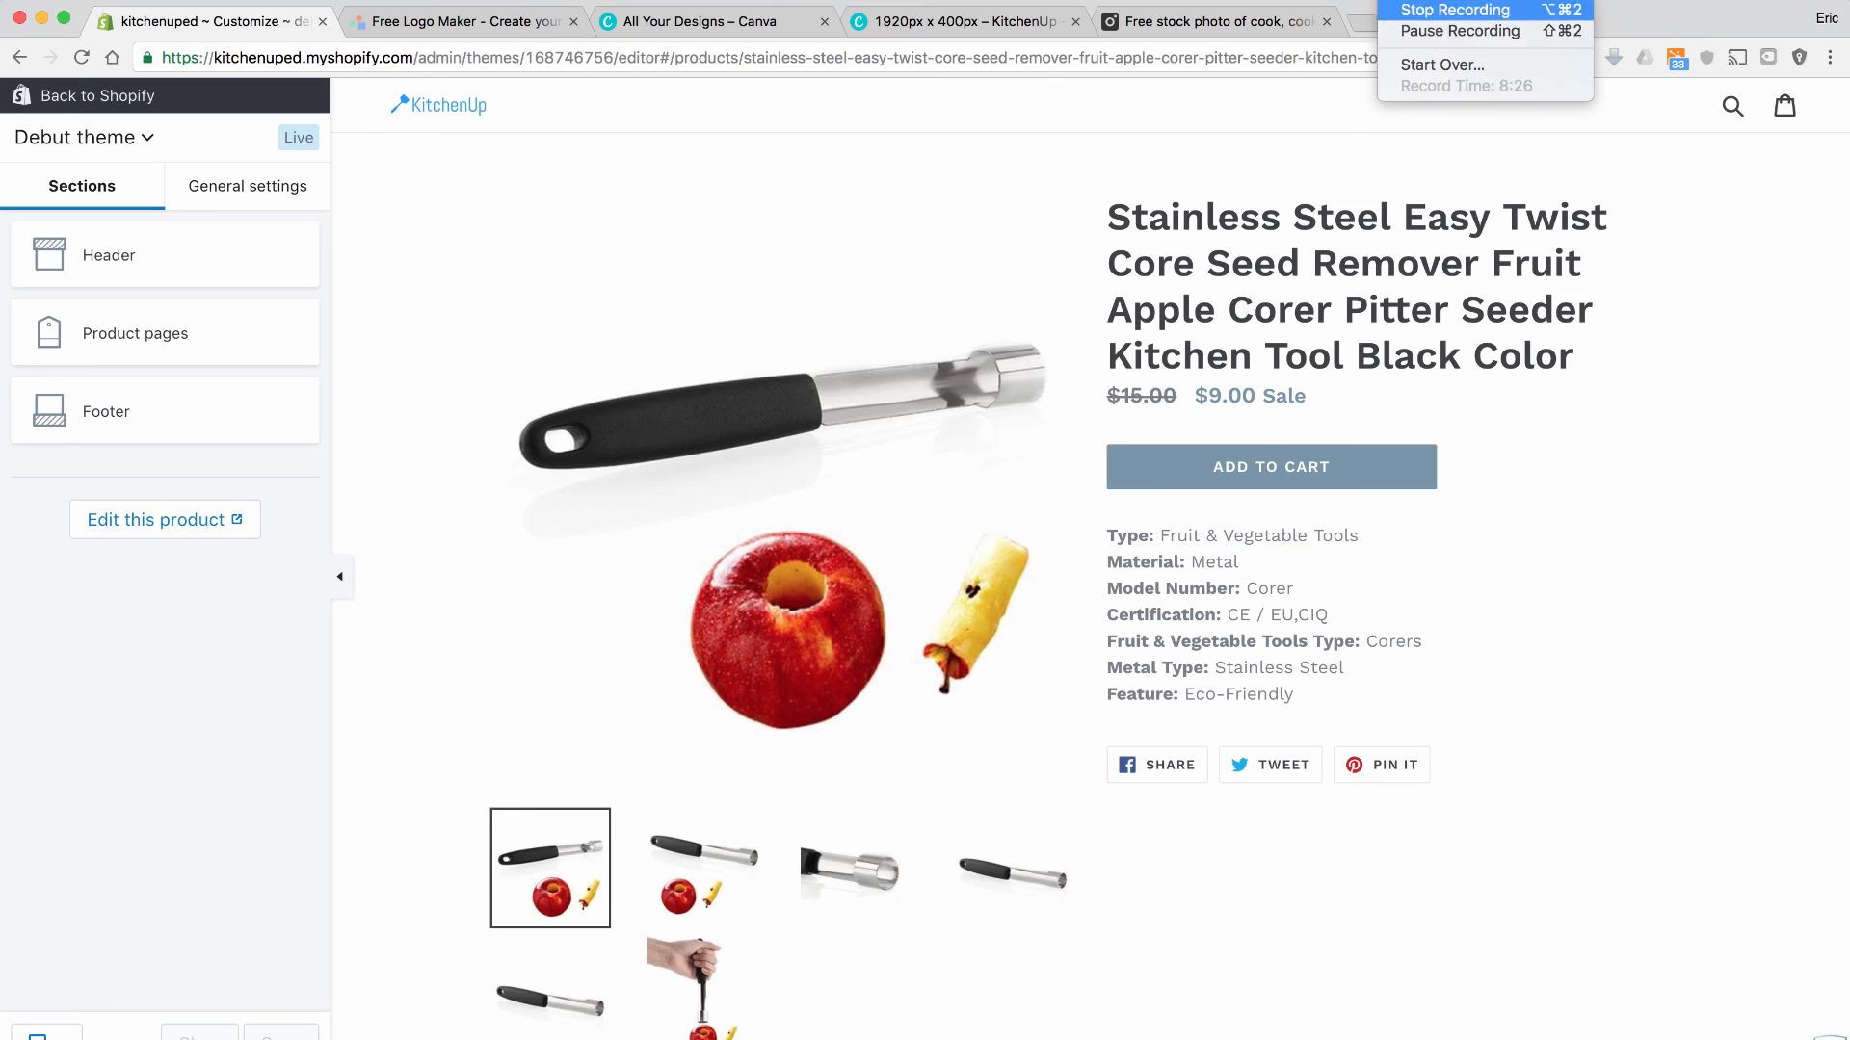